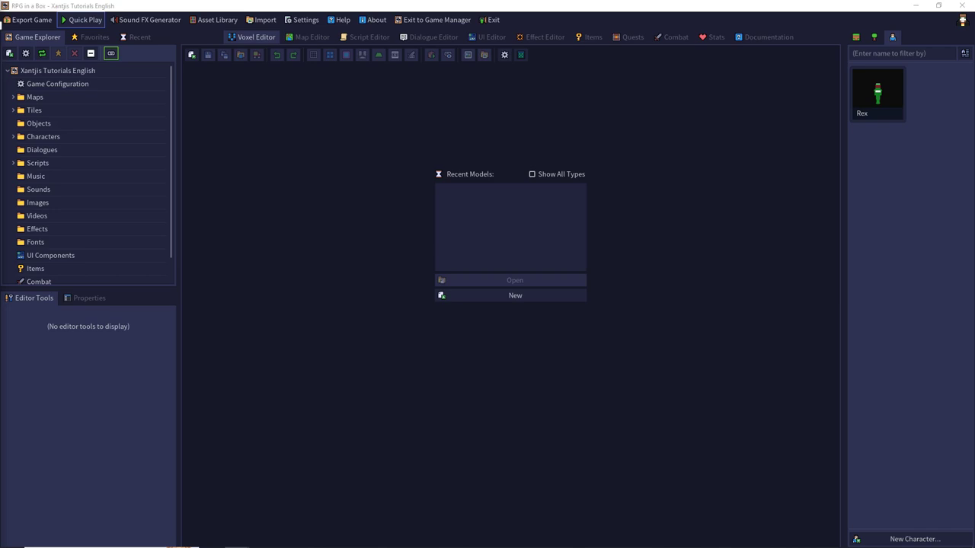
Start a new tile resource and set its grid height to 16.
{"action": "left_click", "coordinate": [856, 37]}
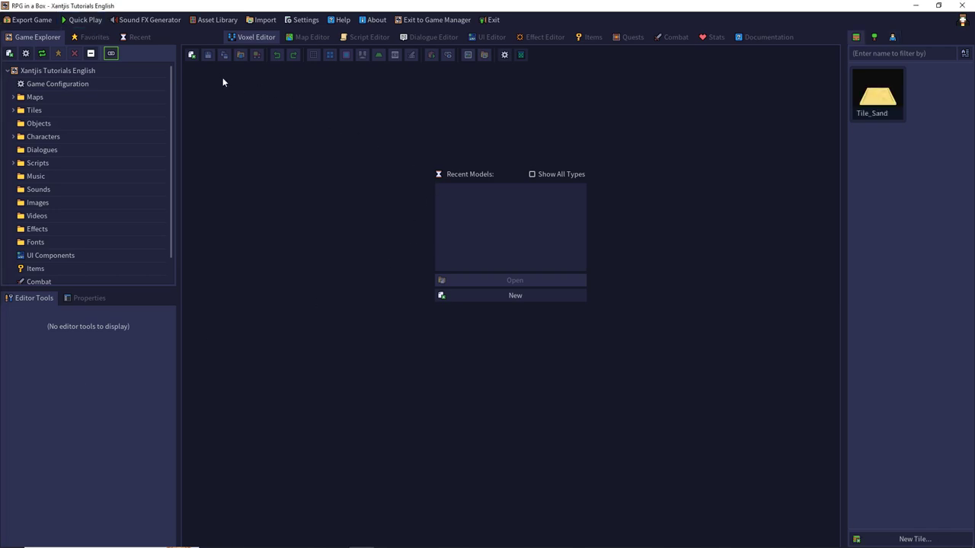
{"action": "left_click", "coordinate": [192, 56]}
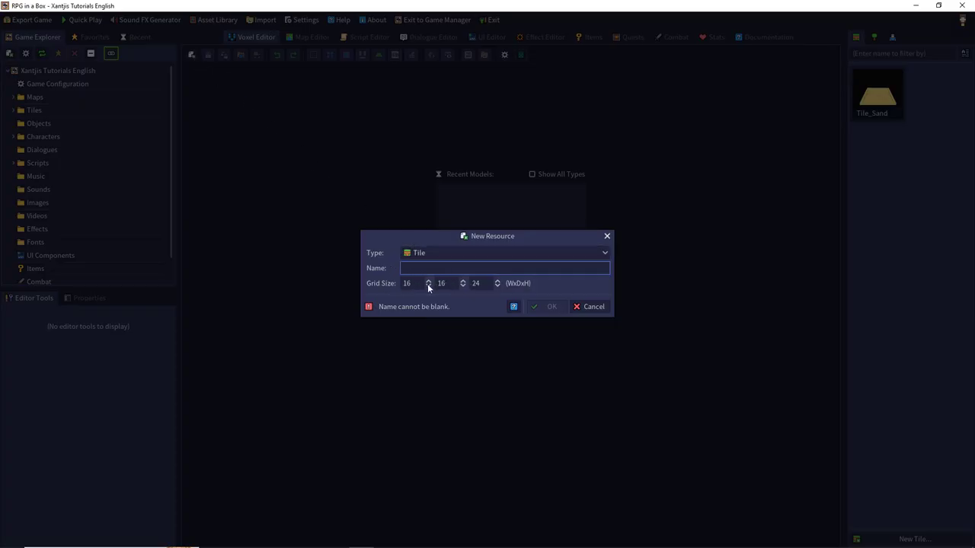
{"action": "key", "text": "Tab"}
{"action": "key", "text": "Tab"}
{"action": "key", "text": "Tab"}
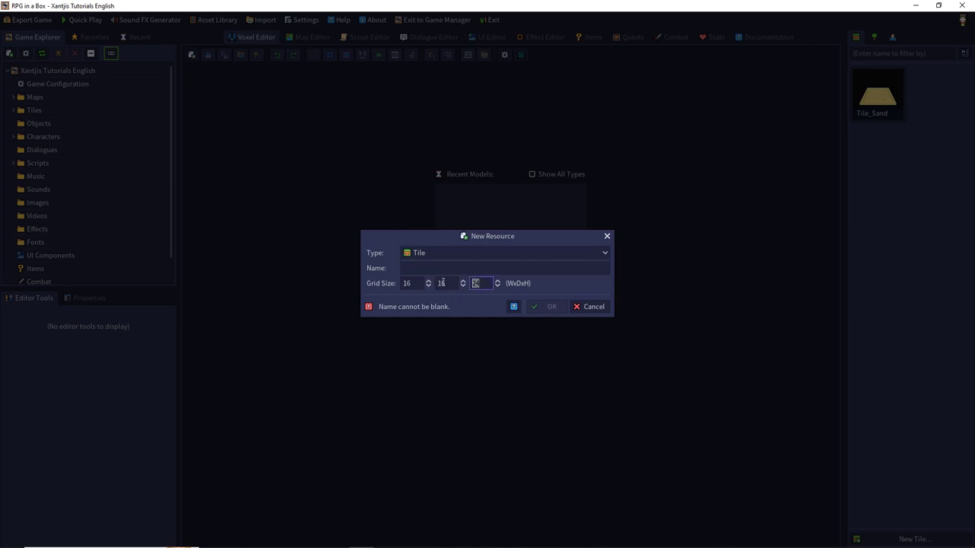
{"action": "type", "text": "16"}
Name the new tile Tile_Grass and create it as passable.
{"action": "left_click", "coordinate": [448, 269]}
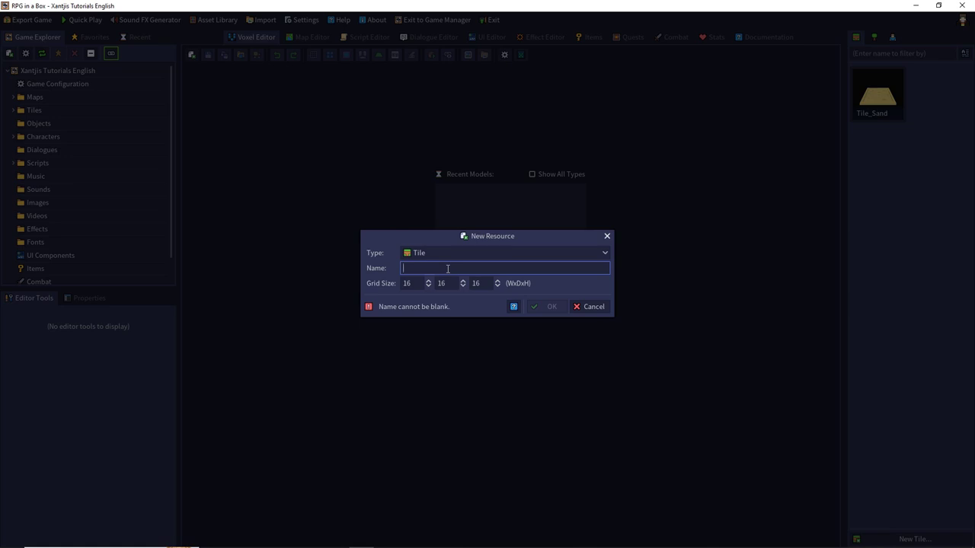
{"action": "type", "text": "Tile_"}
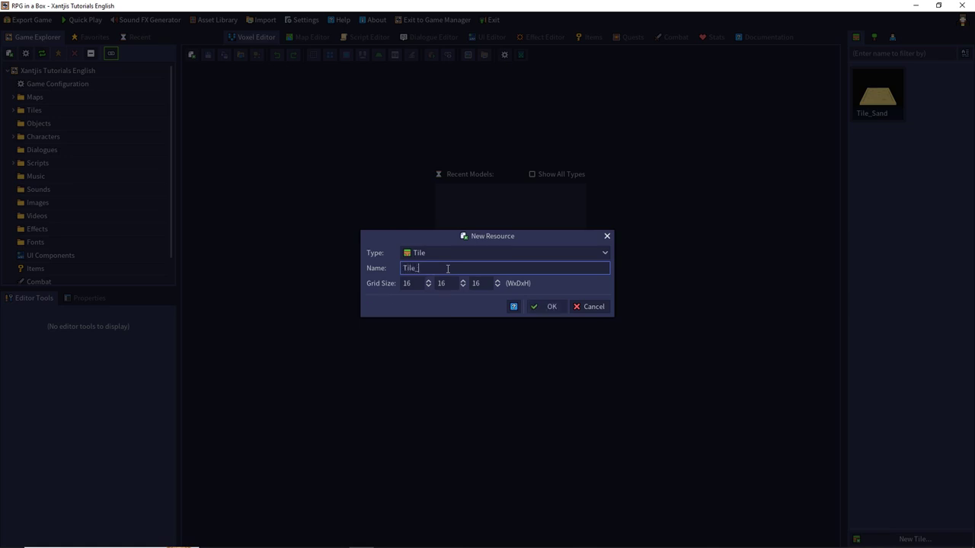
{"action": "type", "text": "Grass"}
{"action": "left_click", "coordinate": [540, 306]}
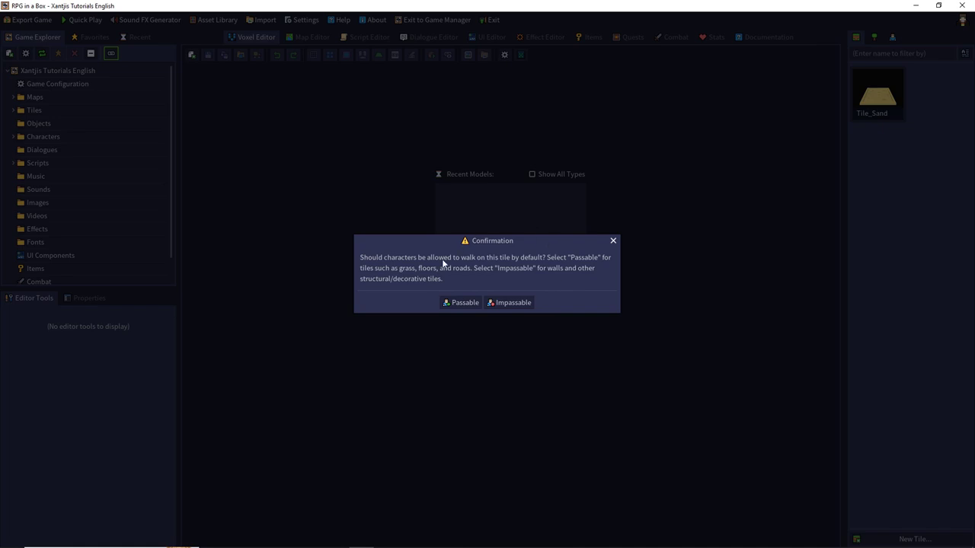
{"action": "left_click", "coordinate": [460, 303]}
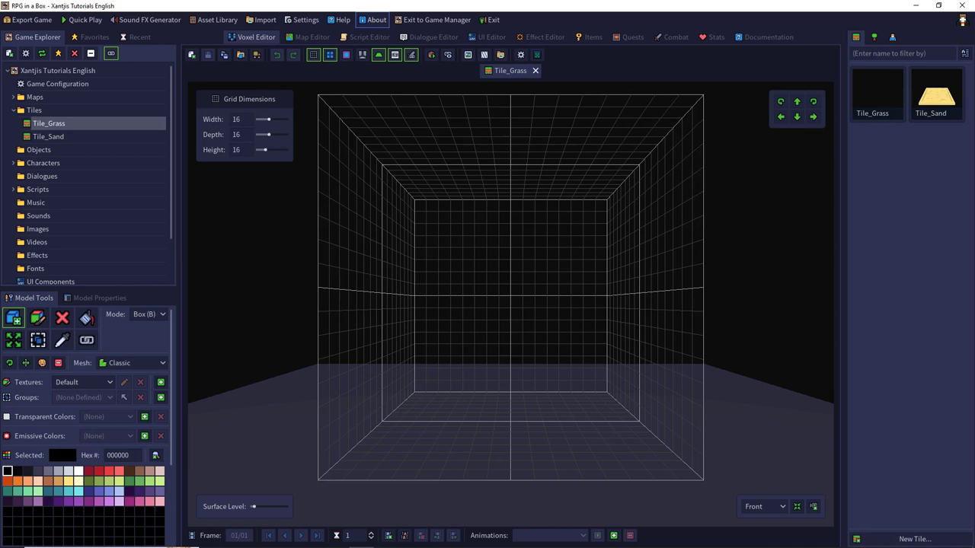
View the program's About information with its community links, including the Discord server.
{"action": "left_click", "coordinate": [381, 22]}
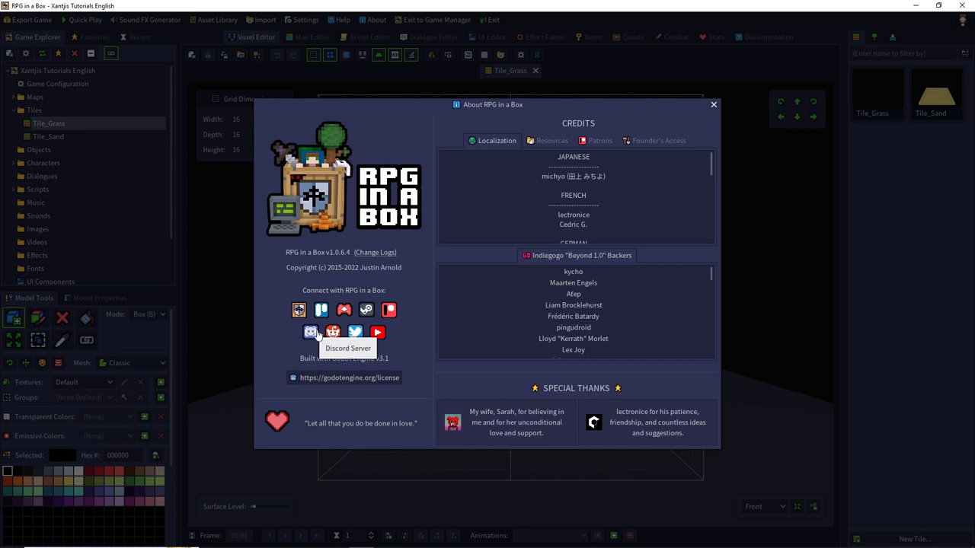
{"action": "left_click", "coordinate": [716, 107]}
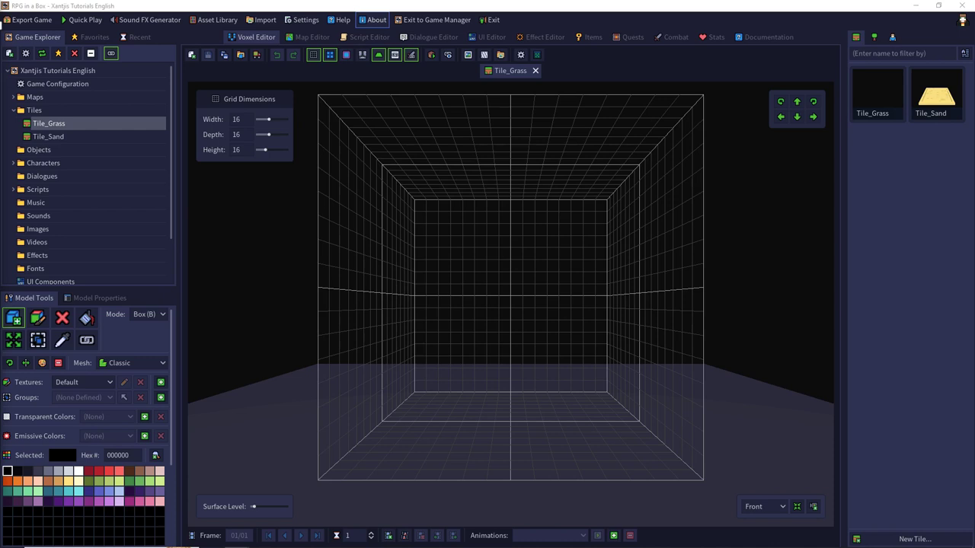
Set the Noise Generator's base color to hex 505026 for the grass tile.
{"action": "left_click", "coordinate": [485, 55]}
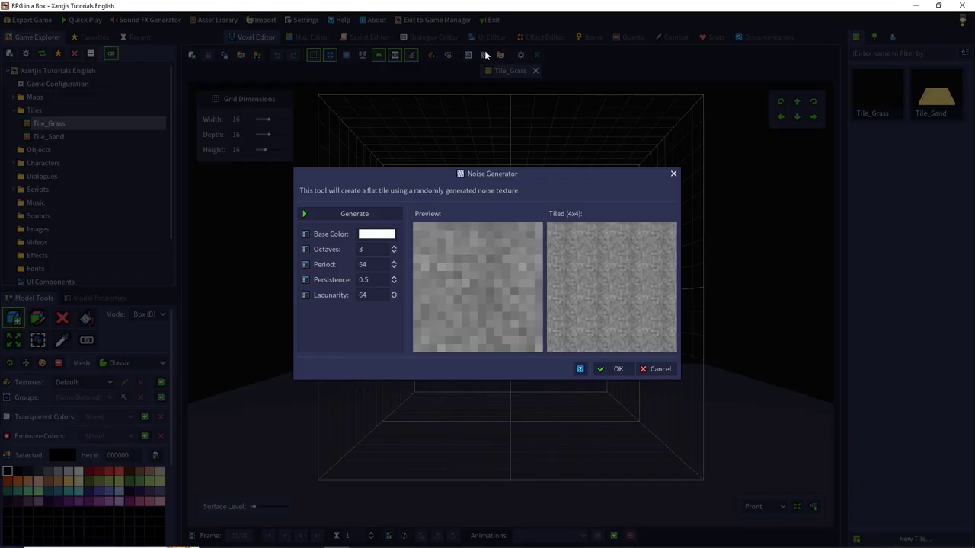
{"action": "left_click", "coordinate": [363, 234]}
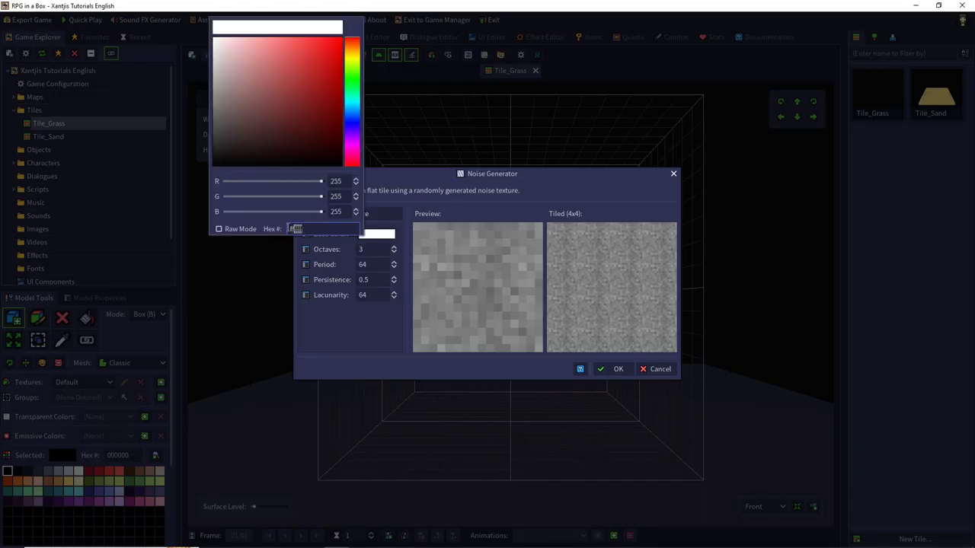
{"action": "type", "text": "505026"}
{"action": "key", "text": "Return"}
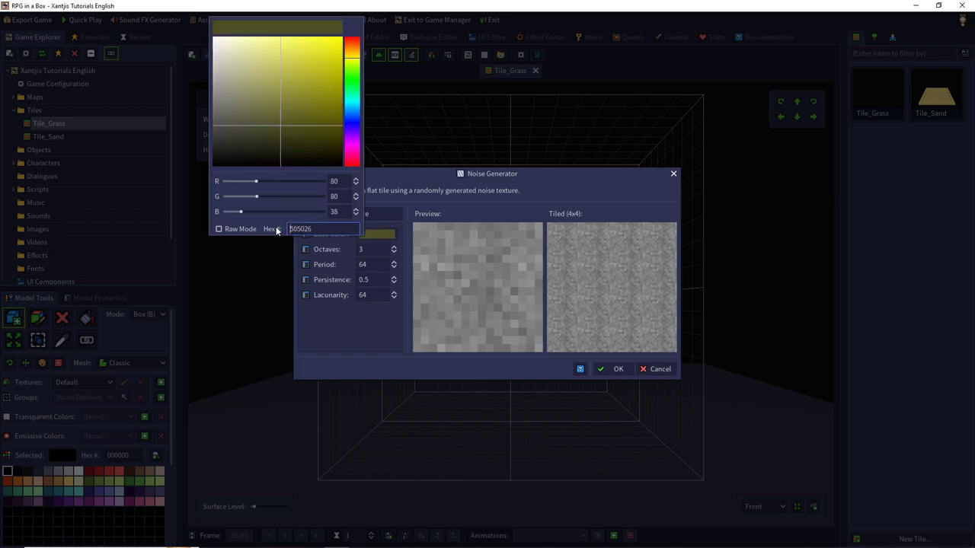
{"action": "left_click", "coordinate": [321, 333]}
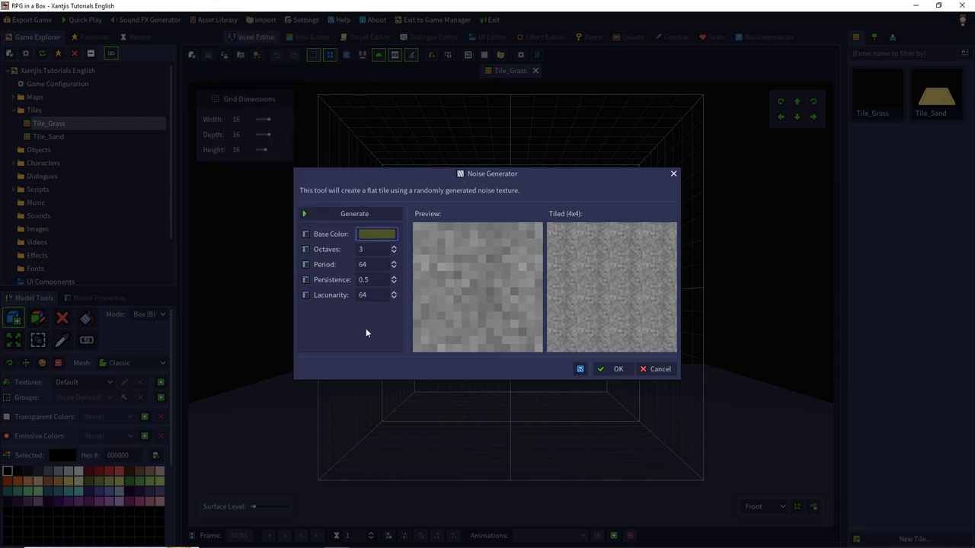
Generate several noise variations in the new base color and apply the last one to the tile.
{"action": "left_click", "coordinate": [346, 215]}
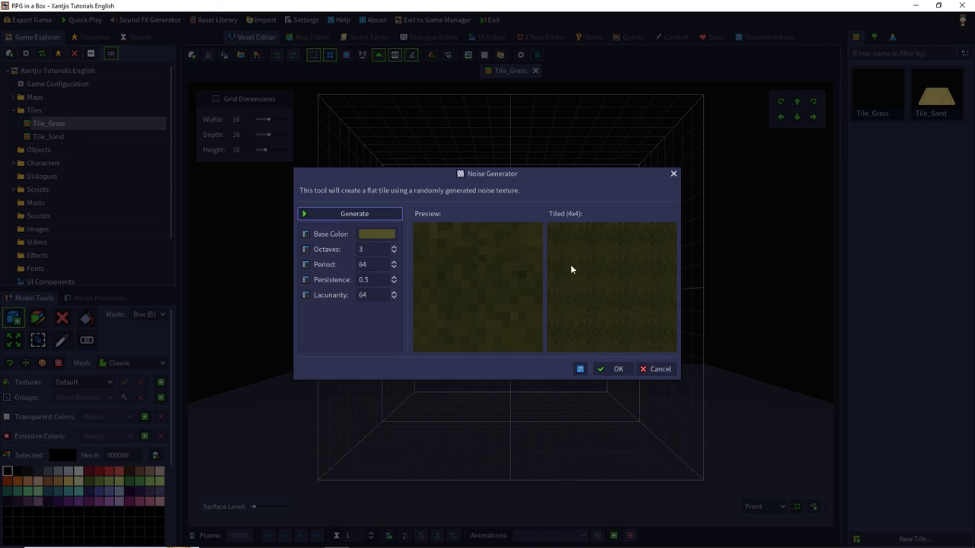
{"action": "left_click", "coordinate": [358, 214]}
{"action": "left_click", "coordinate": [357, 214]}
{"action": "left_click", "coordinate": [357, 214]}
{"action": "left_click", "coordinate": [618, 369]}
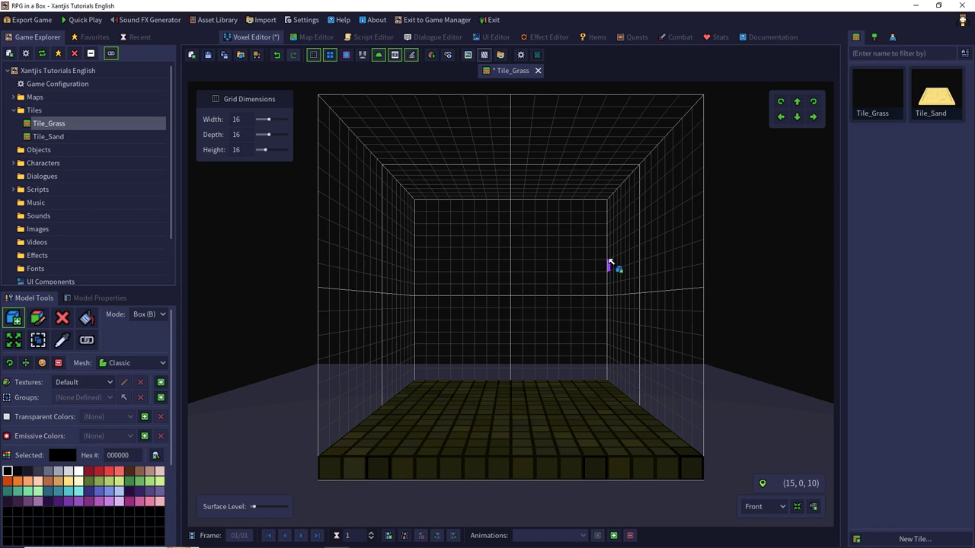
Duplicate the whole grass layer, raising the copy one level and shifting it one voxel to the right as seen from above.
{"action": "left_click", "coordinate": [38, 340]}
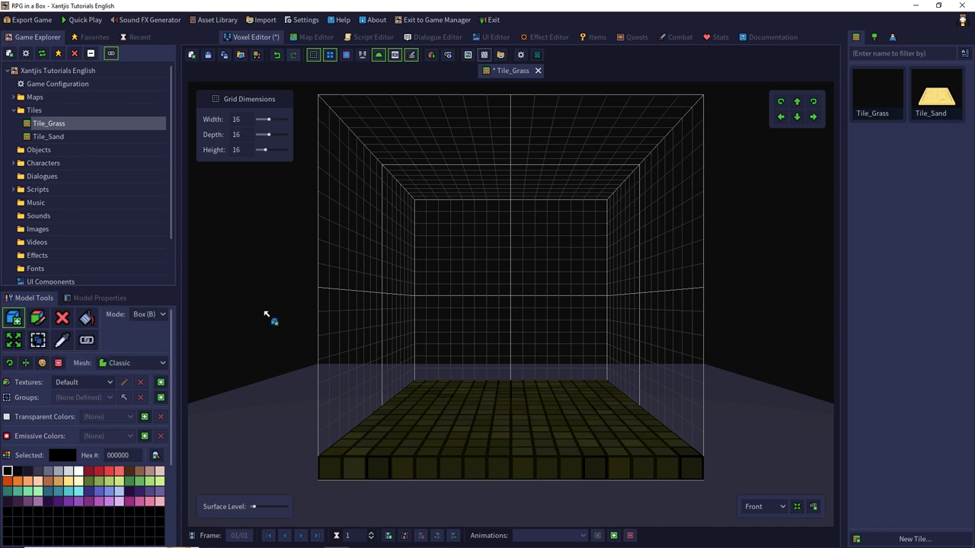
{"action": "key", "text": "ctrl+a"}
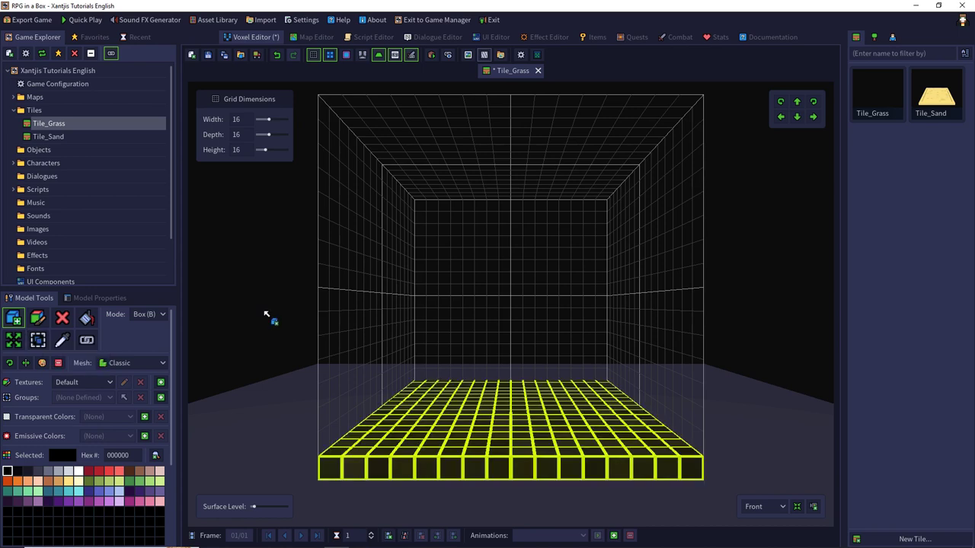
{"action": "key", "text": "ctrl+c"}
{"action": "key", "text": "ctrl+v"}
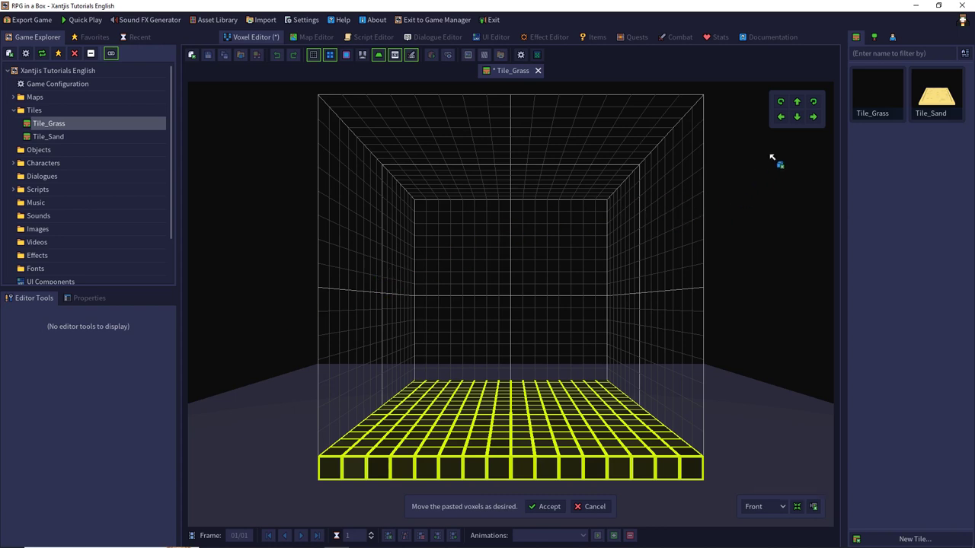
{"action": "left_click", "coordinate": [796, 105]}
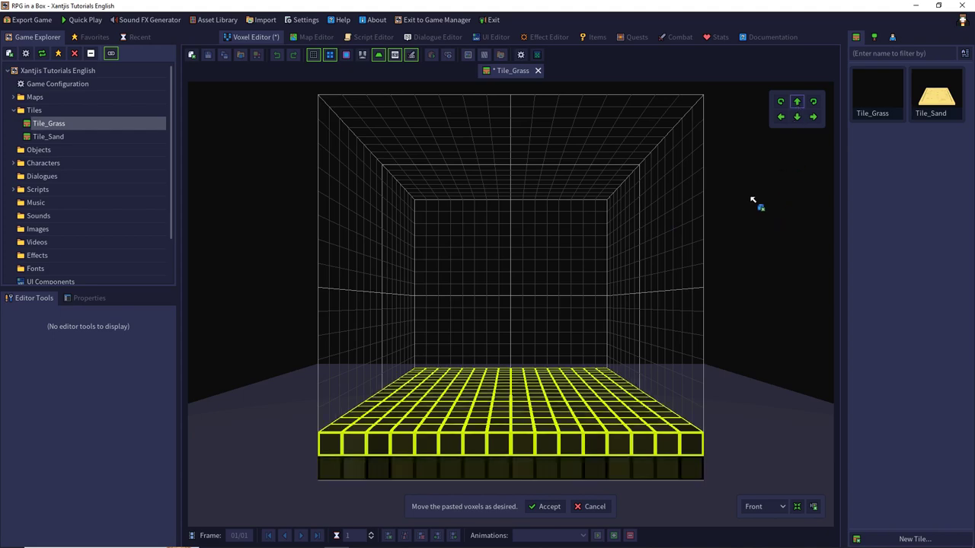
{"action": "right_click_drag", "start_coordinate": [754, 202], "coordinate": [751, 440]}
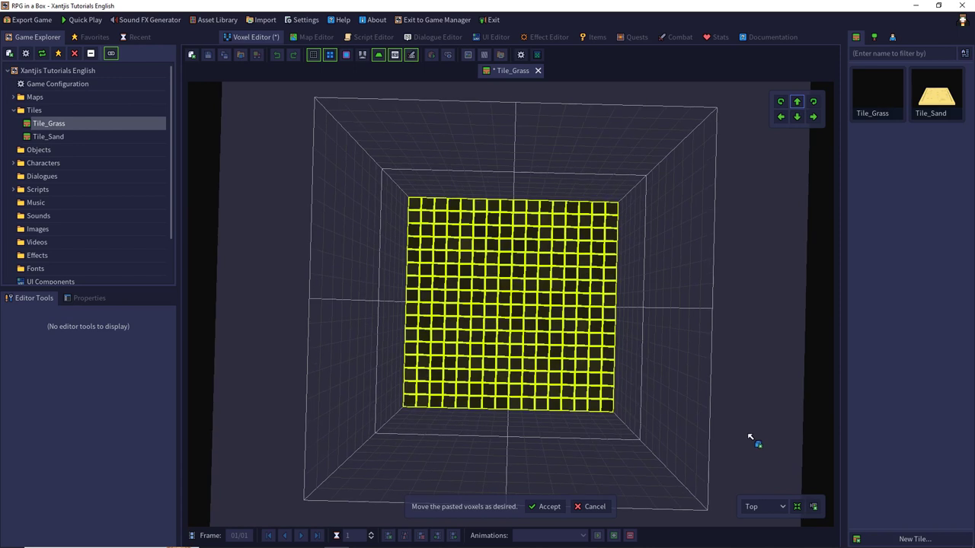
{"action": "left_click", "coordinate": [813, 117]}
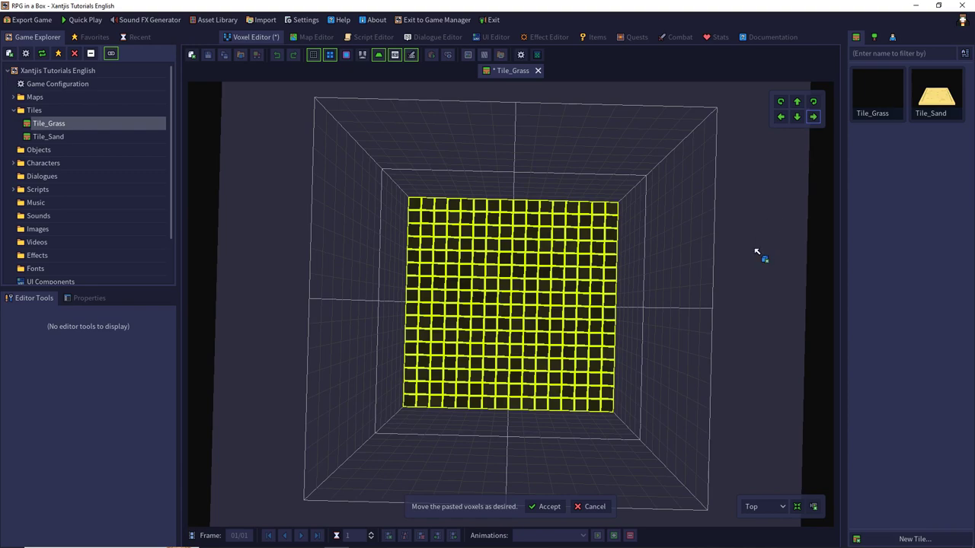
{"action": "right_click_drag", "start_coordinate": [735, 330], "coordinate": [738, 147]}
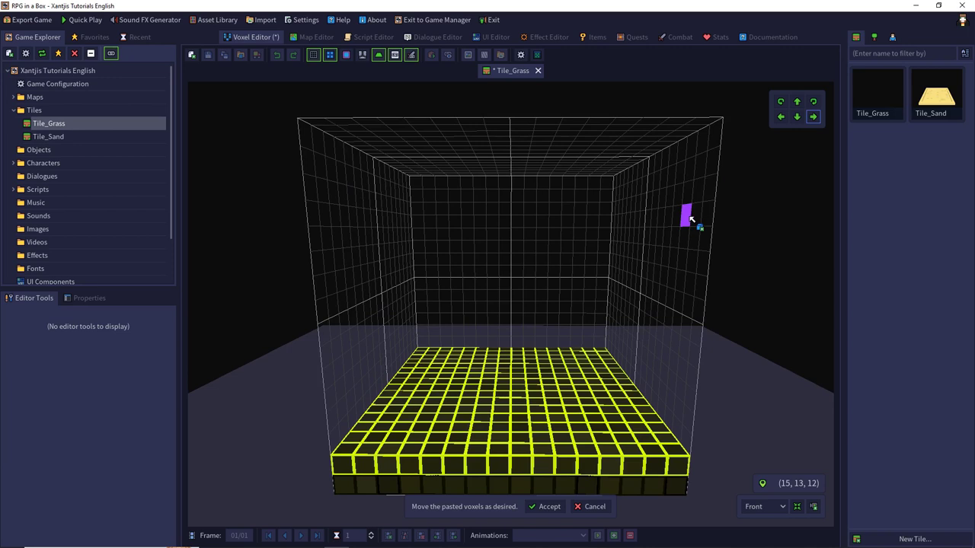
{"action": "left_click", "coordinate": [547, 507]}
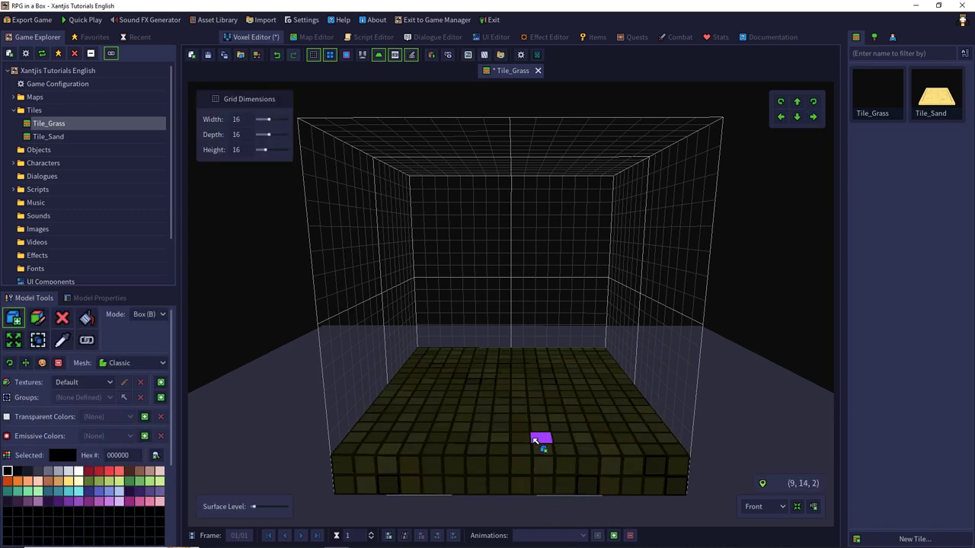
Duplicate both grass layers, raising the copy two levels and shifting it one voxel down and one right as seen from above.
{"action": "key", "text": "ctrl+a"}
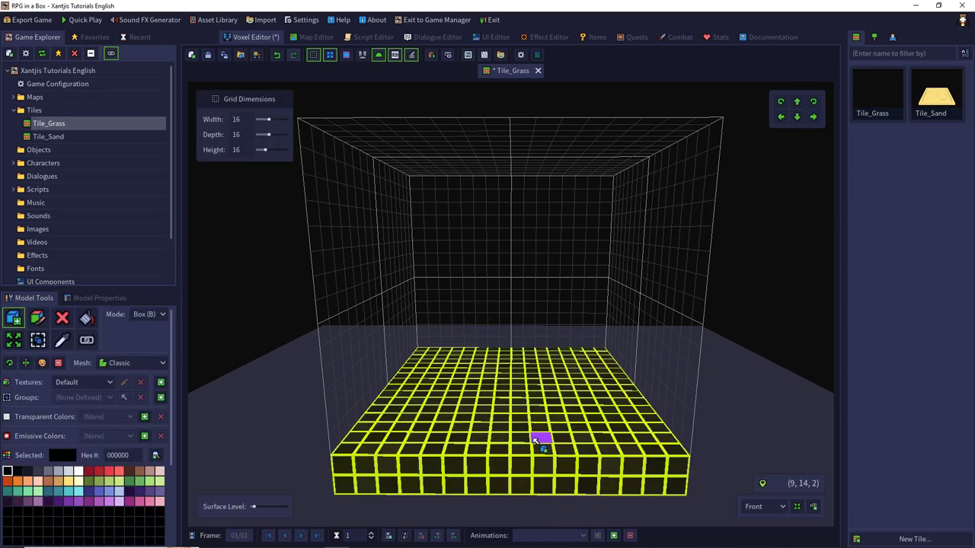
{"action": "key", "text": "ctrl+c"}
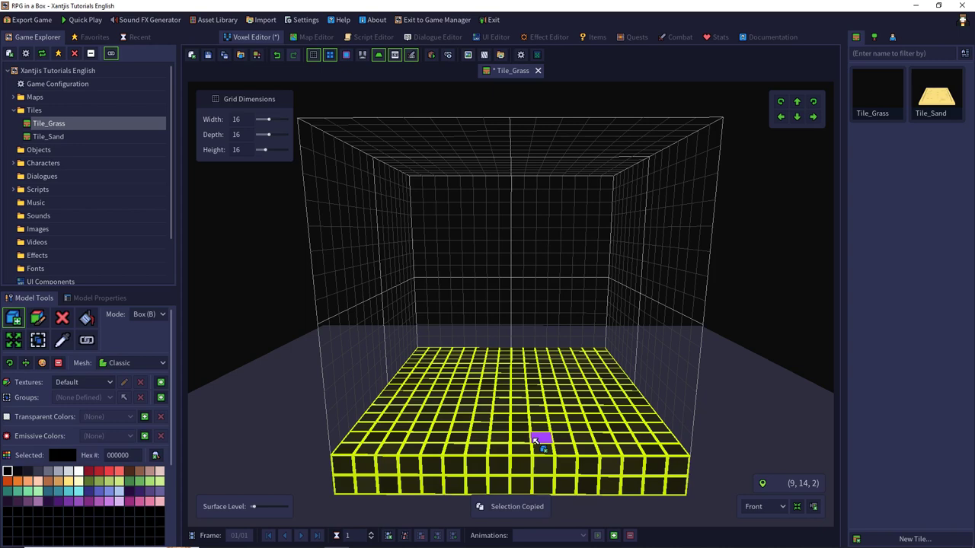
{"action": "key", "text": "ctrl+v"}
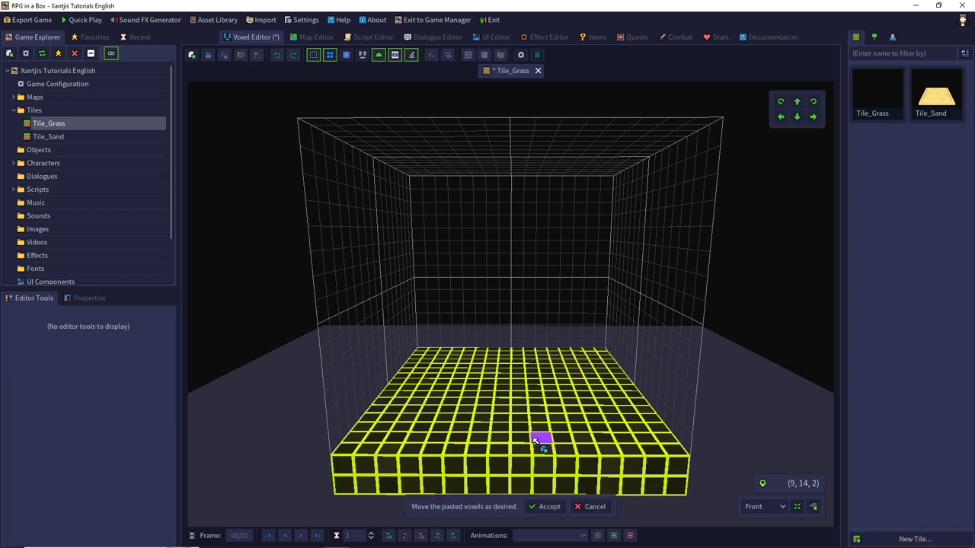
{"action": "left_click", "coordinate": [796, 103]}
{"action": "left_click", "coordinate": [797, 103]}
{"action": "middle_click_drag", "start_coordinate": [678, 152], "coordinate": [676, 348]}
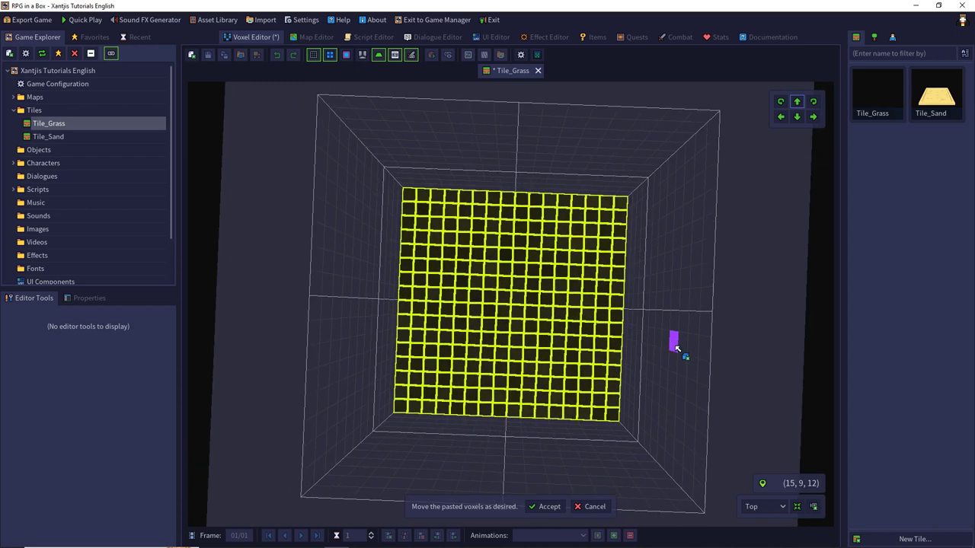
{"action": "left_click", "coordinate": [797, 116]}
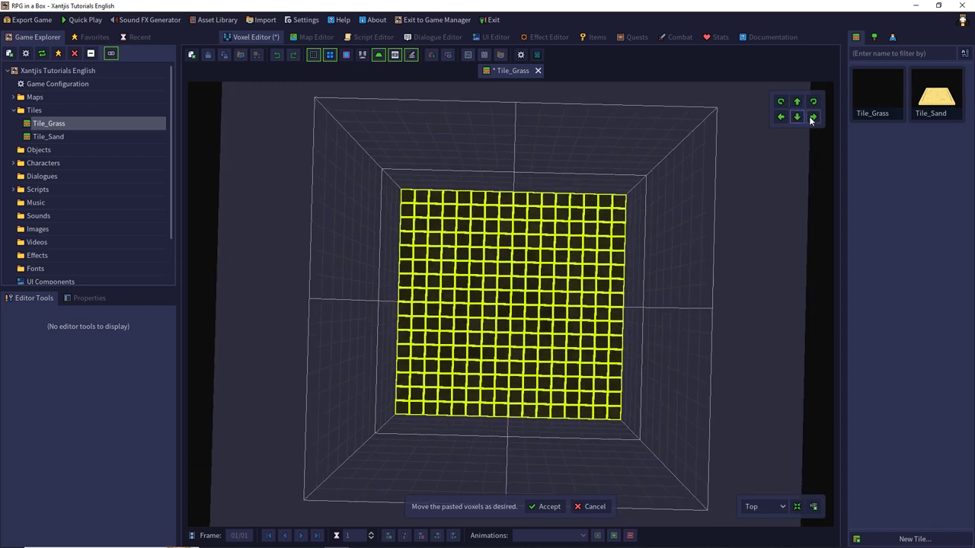
{"action": "left_click", "coordinate": [812, 118]}
{"action": "left_click", "coordinate": [545, 507]}
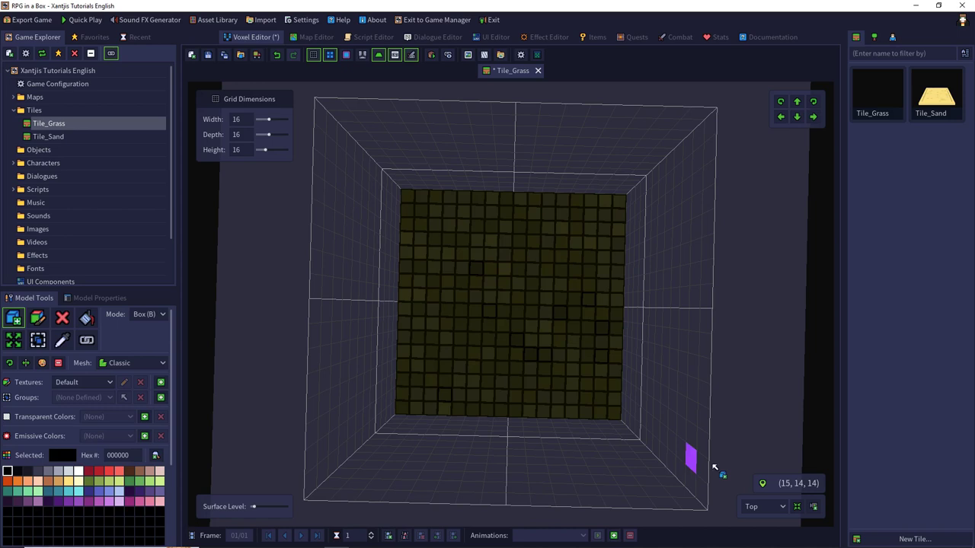
Return to the front view and save the Tile_Grass model.
{"action": "left_click", "coordinate": [764, 507]}
{"action": "left_click", "coordinate": [758, 464]}
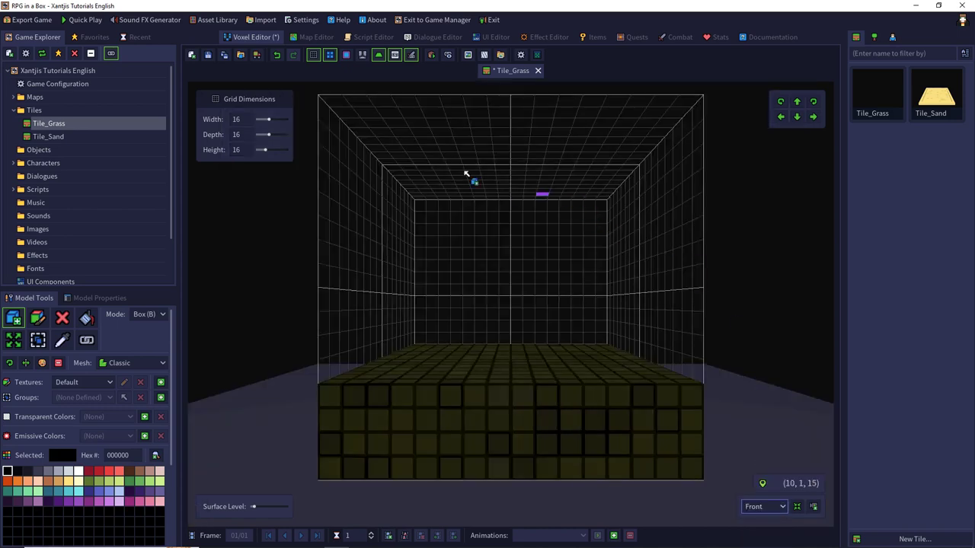
{"action": "left_click", "coordinate": [204, 55]}
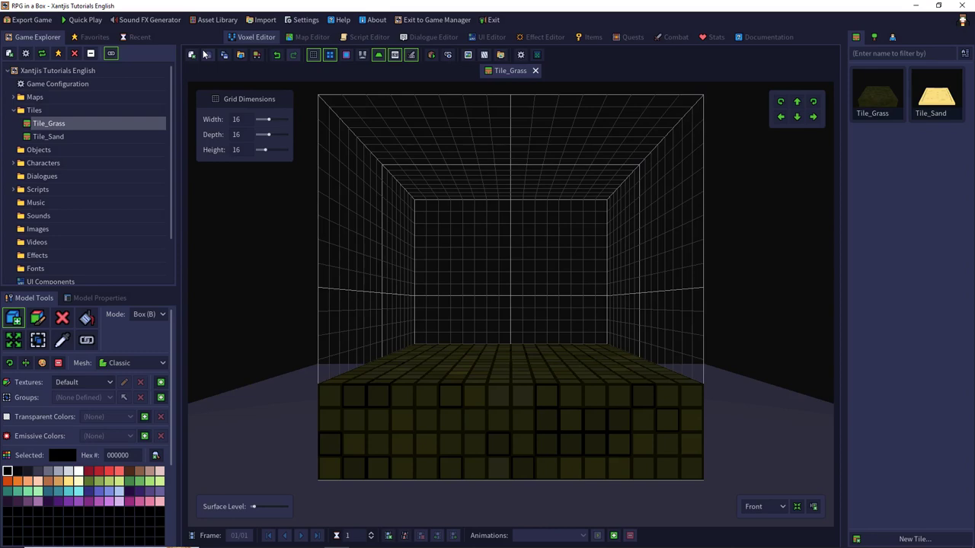
Save a copy of the grass tile as a tile named River_Grass_Straight.
{"action": "left_click", "coordinate": [224, 54]}
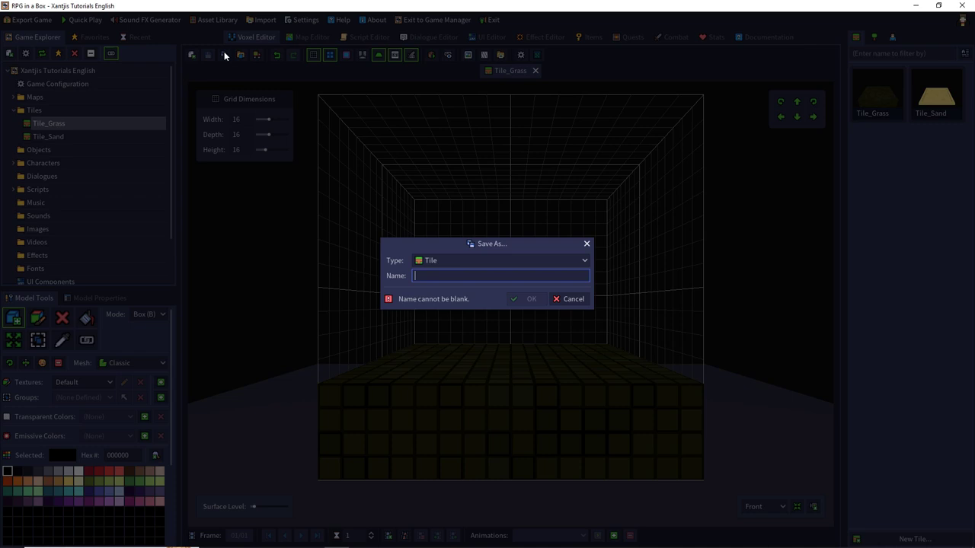
{"action": "type", "text": "River_"}
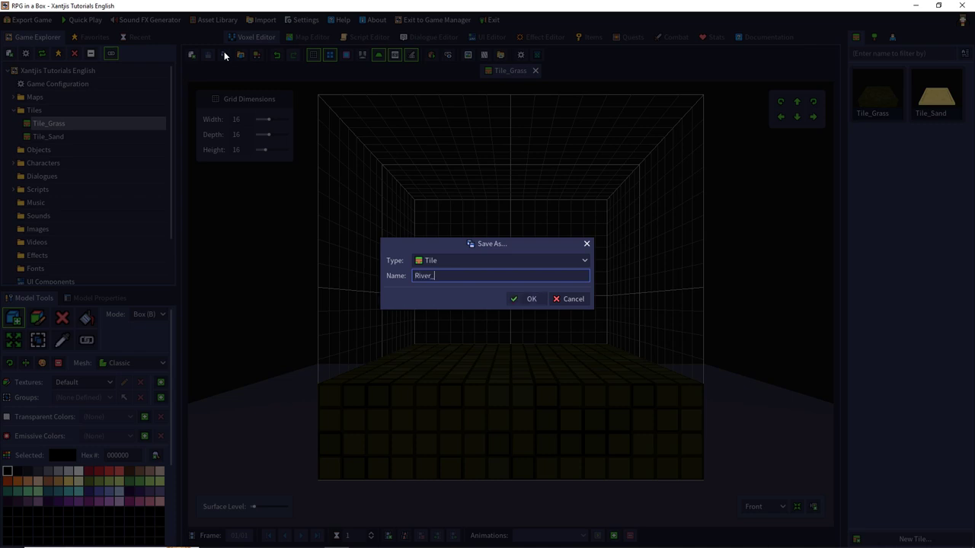
{"action": "type", "text": "Grass_Straight"}
{"action": "left_click", "coordinate": [526, 299]}
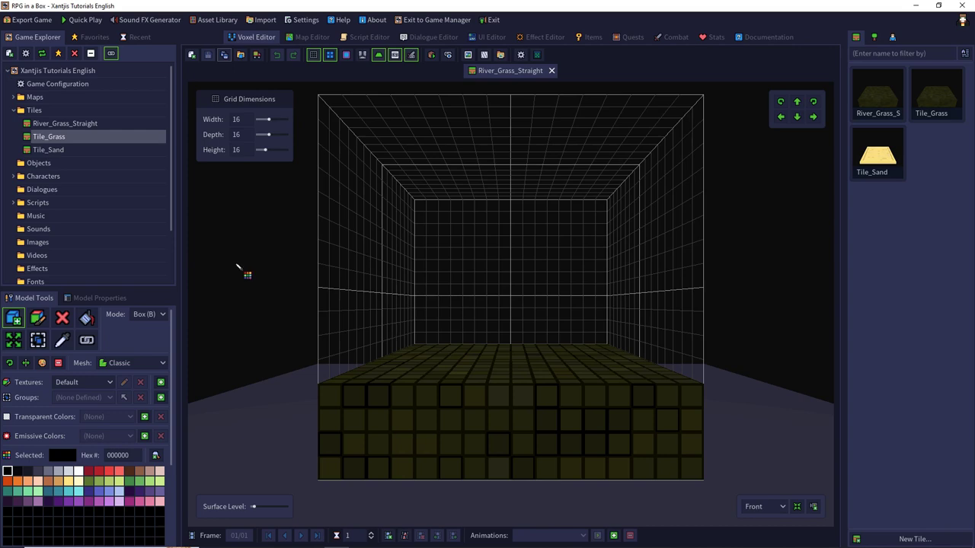
Carve a stepped channel along the tile's full depth, 12 voxels wide in the top layer and 10 wide in the two layers below.
{"action": "left_click", "coordinate": [64, 318]}
{"action": "right_click_drag", "start_coordinate": [239, 282], "coordinate": [241, 327]}
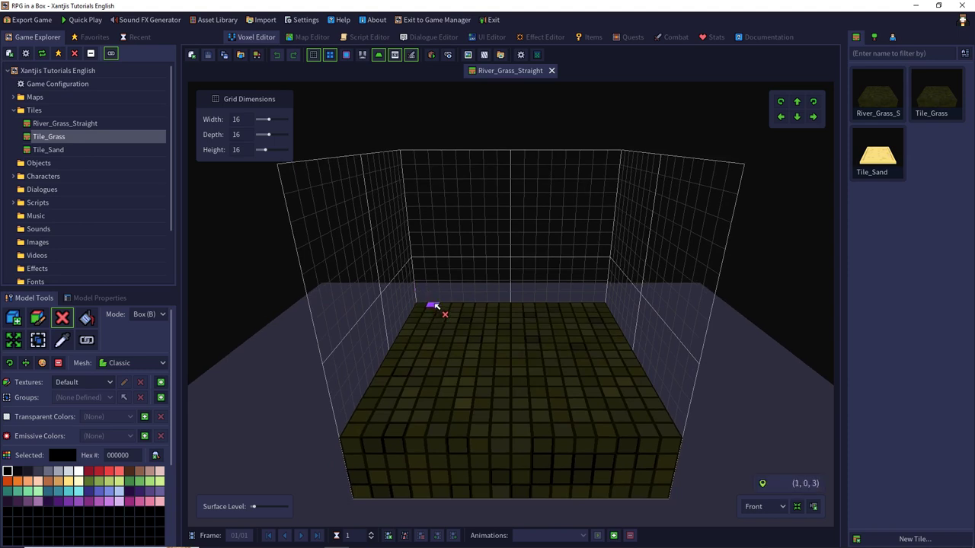
{"action": "left_click", "coordinate": [436, 305]}
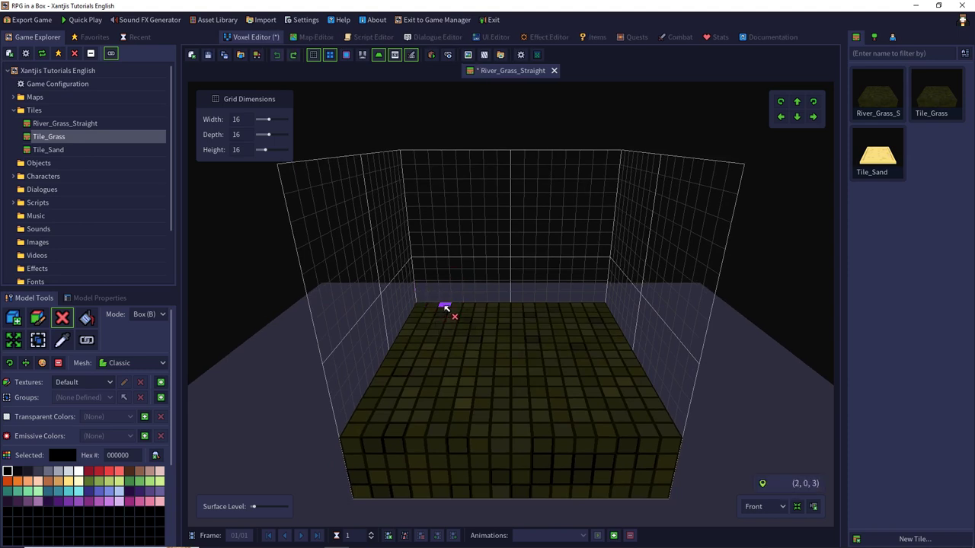
{"action": "mouse_move", "coordinate": [444, 311]}
{"action": "left_mouse_down"}
{"action": "mouse_move", "coordinate": [495, 401]}
{"action": "mouse_move", "coordinate": [591, 451]}
{"action": "mouse_move", "coordinate": [632, 451]}
{"action": "left_mouse_up"}
{"action": "mouse_move", "coordinate": [451, 313]}
{"action": "left_mouse_down"}
{"action": "mouse_move", "coordinate": [549, 428]}
{"action": "mouse_move", "coordinate": [602, 460]}
{"action": "left_mouse_up"}
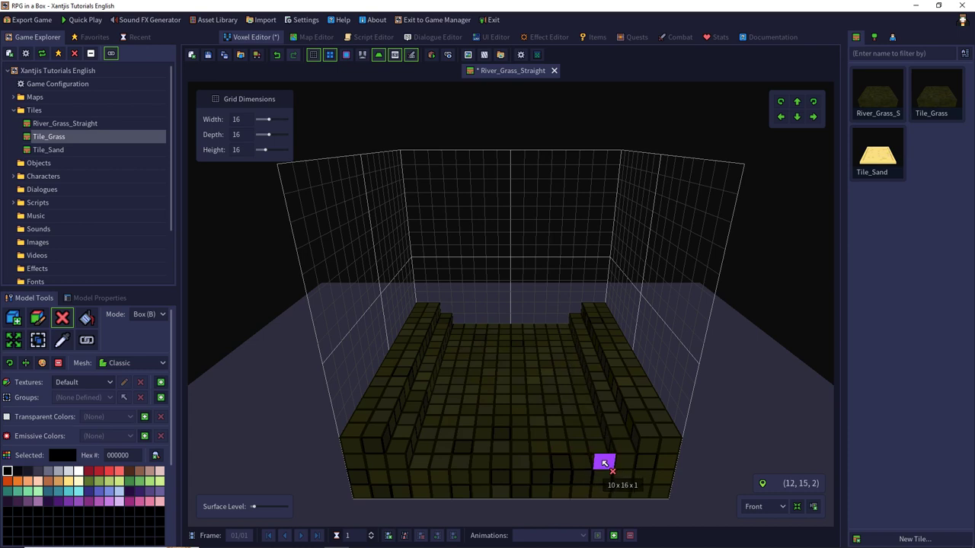
{"action": "mouse_move", "coordinate": [462, 327]}
{"action": "left_mouse_down"}
{"action": "mouse_move", "coordinate": [561, 457]}
{"action": "mouse_move", "coordinate": [598, 474]}
{"action": "left_mouse_up"}
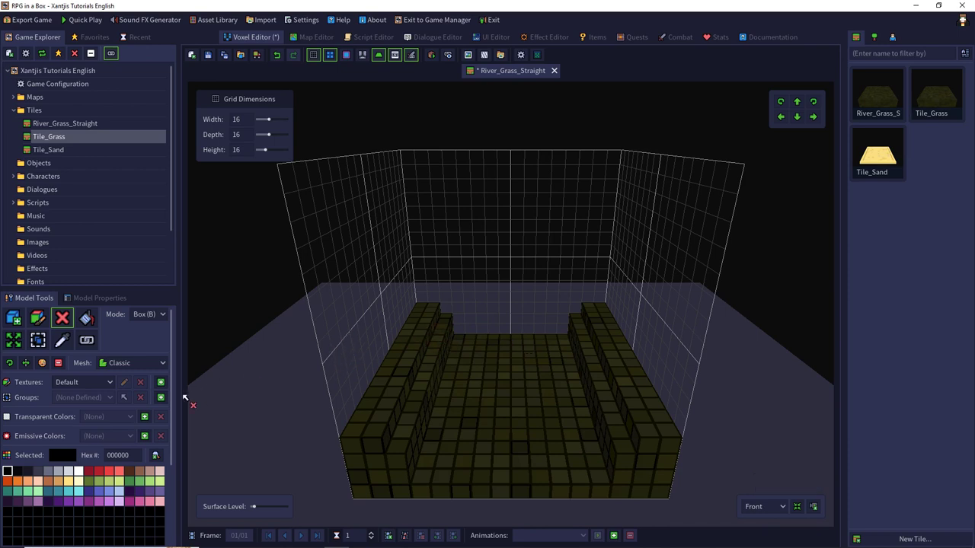
Switch to the Custom palette and add the colour 505026 in the first free slot below the green swatch.
{"action": "scroll", "coordinate": [139, 411], "scroll_direction": "down", "scroll_amount": 3}
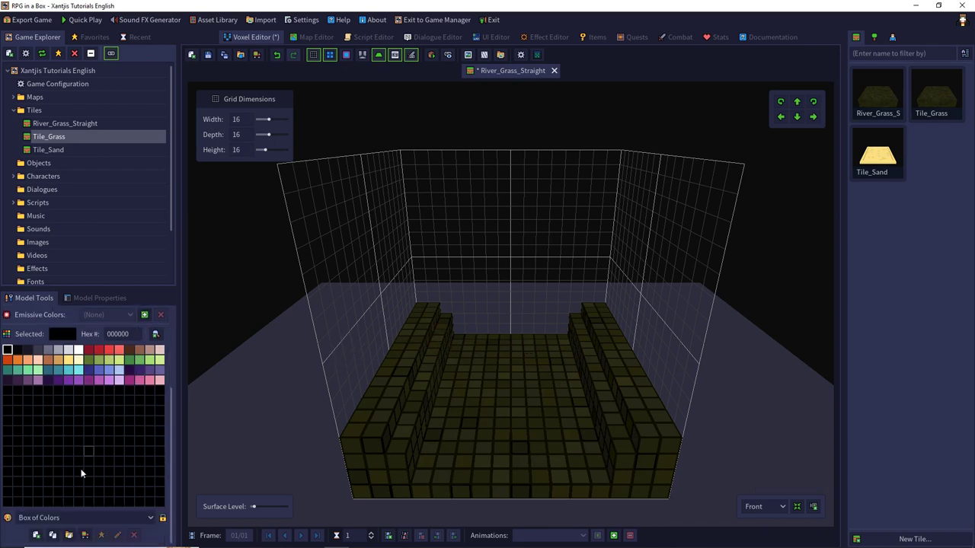
{"action": "left_click", "coordinate": [69, 519]}
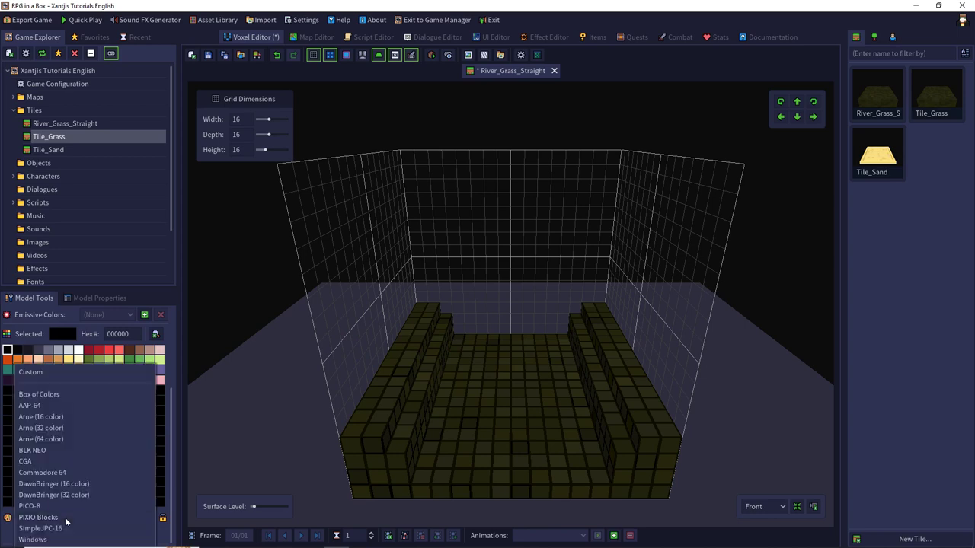
{"action": "left_click", "coordinate": [52, 372]}
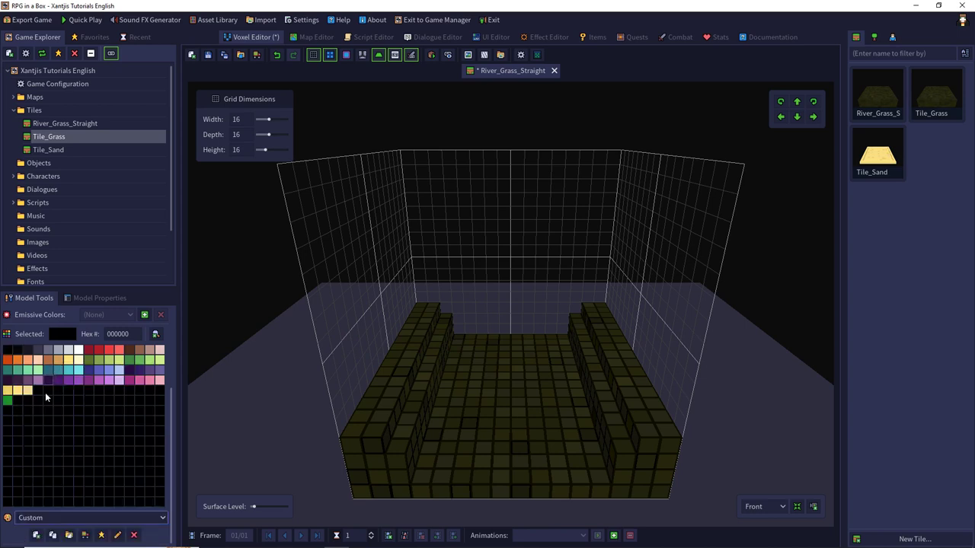
{"action": "scroll", "coordinate": [45, 393], "scroll_direction": "up", "scroll_amount": 2}
{"action": "scroll", "coordinate": [27, 457], "scroll_direction": "up", "scroll_amount": 2}
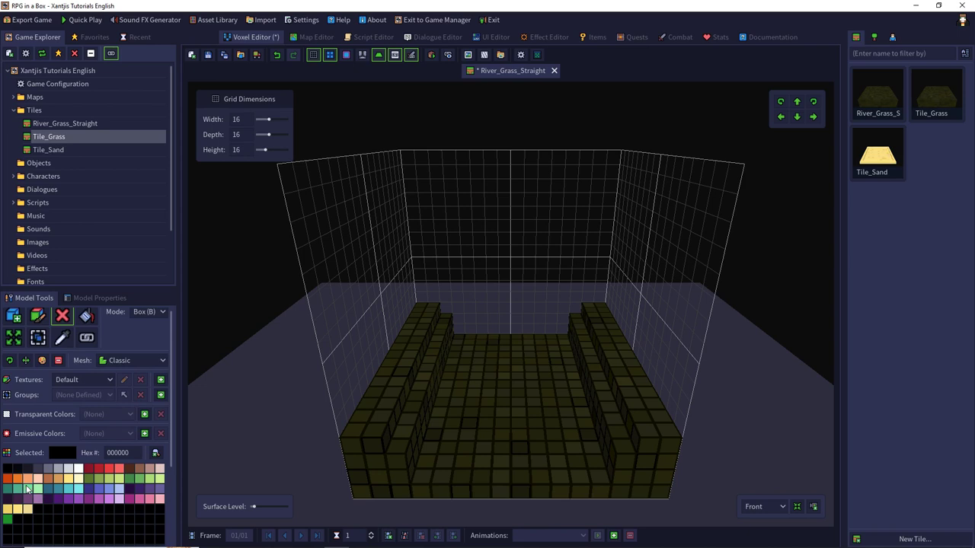
{"action": "left_click", "coordinate": [9, 535]}
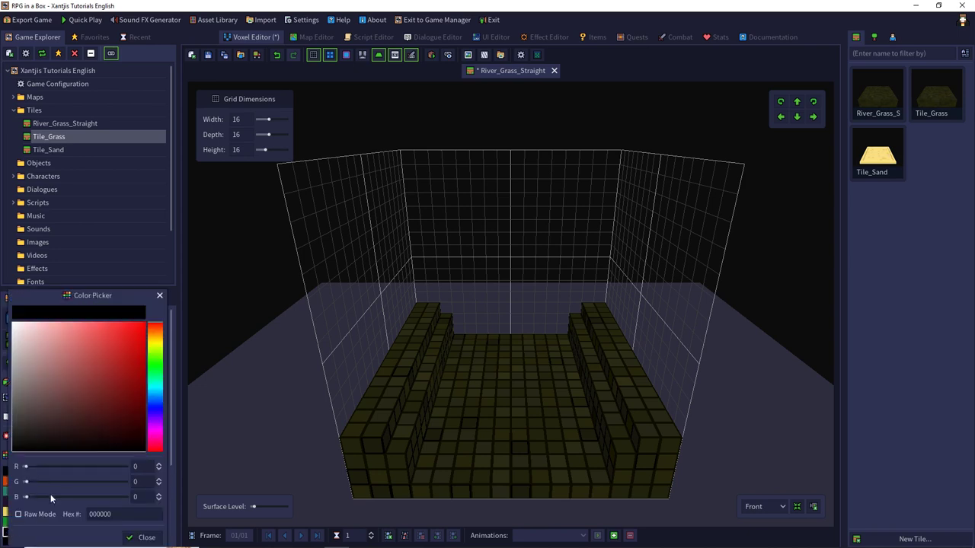
{"action": "double_click", "coordinate": [124, 515]}
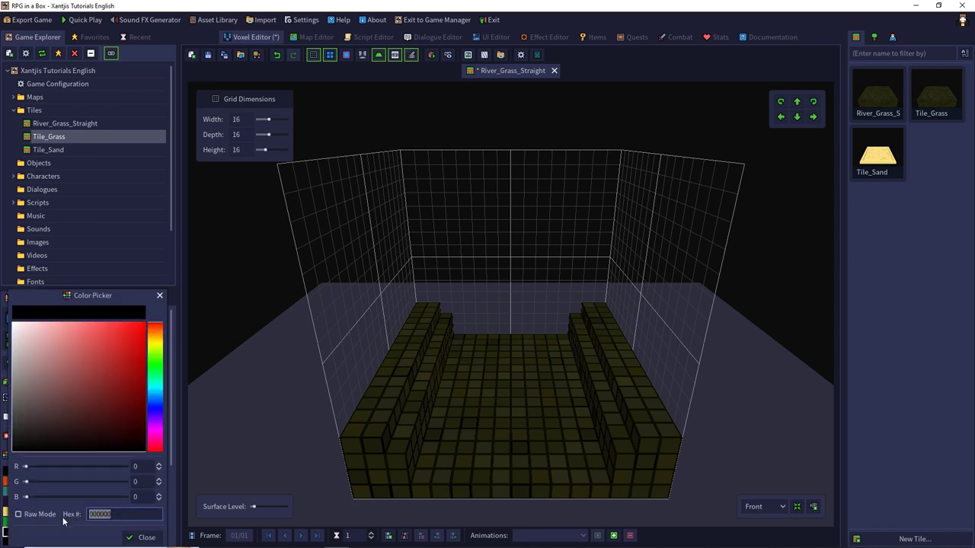
{"action": "type", "text": "505026"}
{"action": "key", "text": "Return"}
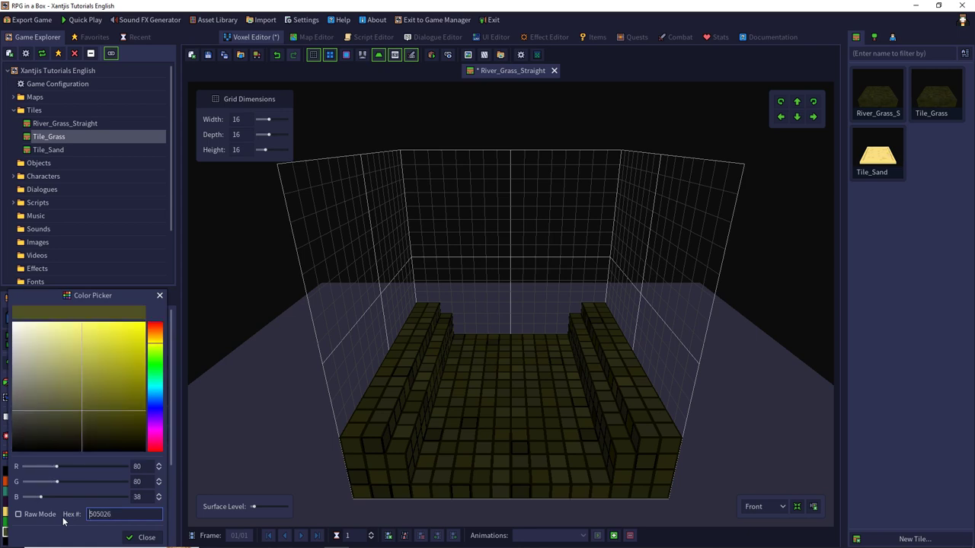
{"action": "left_click", "coordinate": [142, 538]}
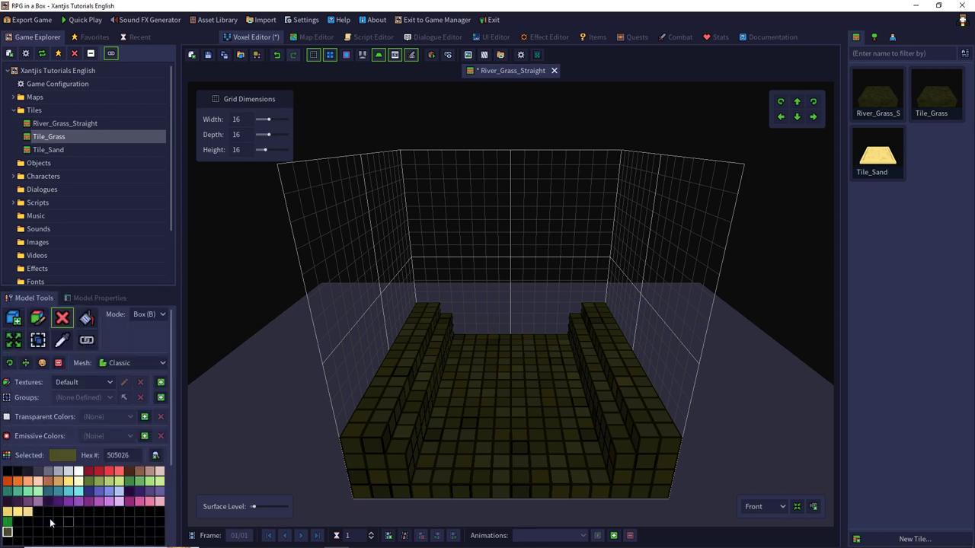
Add the sandy colour b5986e to the palette slot beside 505026.
{"action": "right_click", "coordinate": [10, 534]}
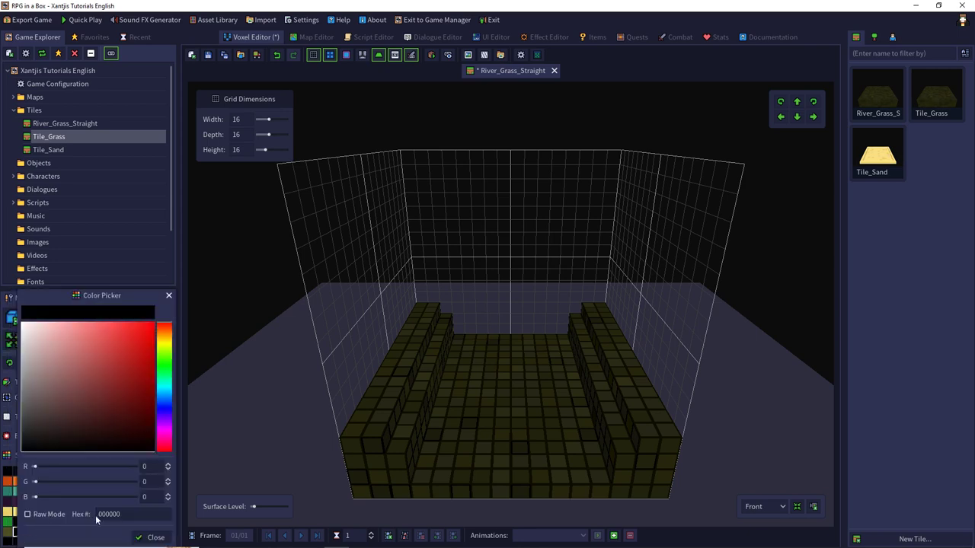
{"action": "left_click", "coordinate": [126, 515]}
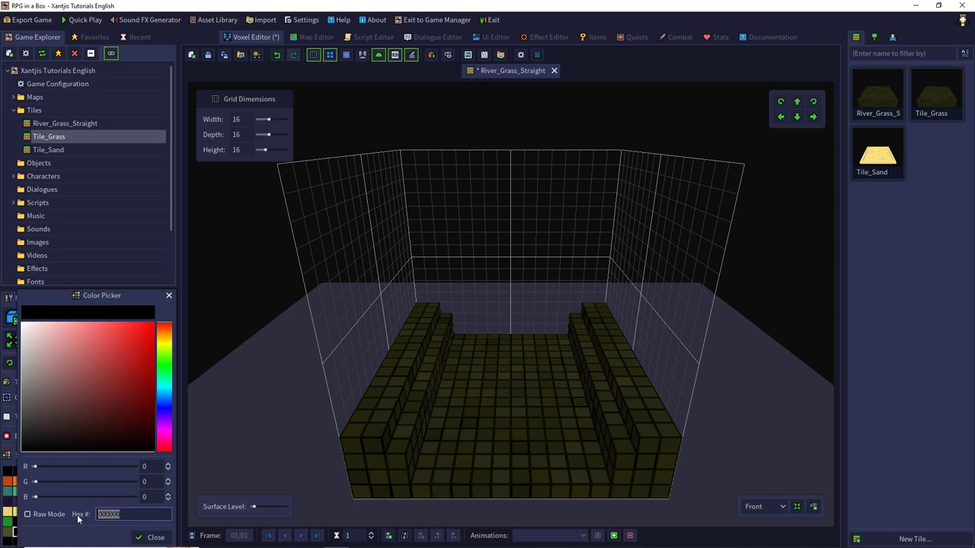
{"action": "type", "text": "b5986e"}
{"action": "key", "text": "Return"}
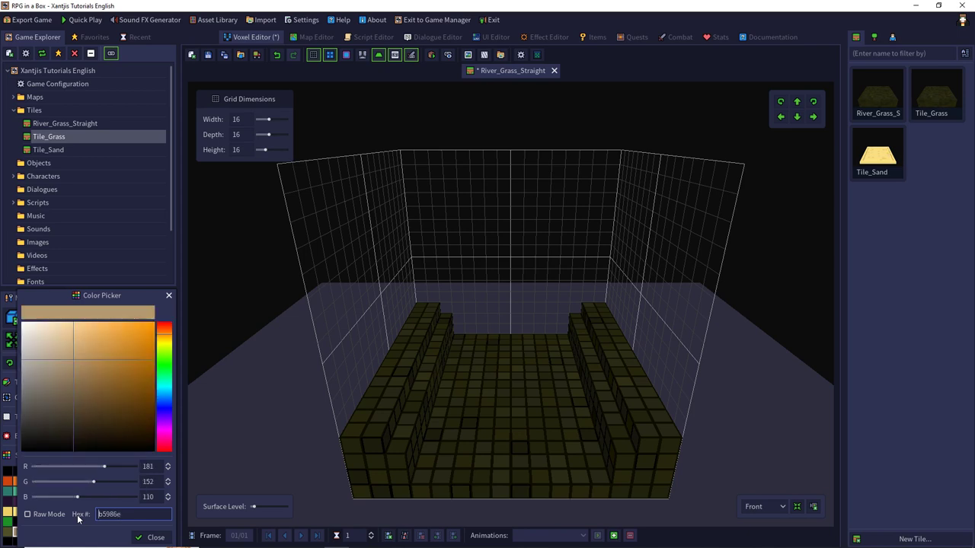
{"action": "left_click", "coordinate": [149, 537]}
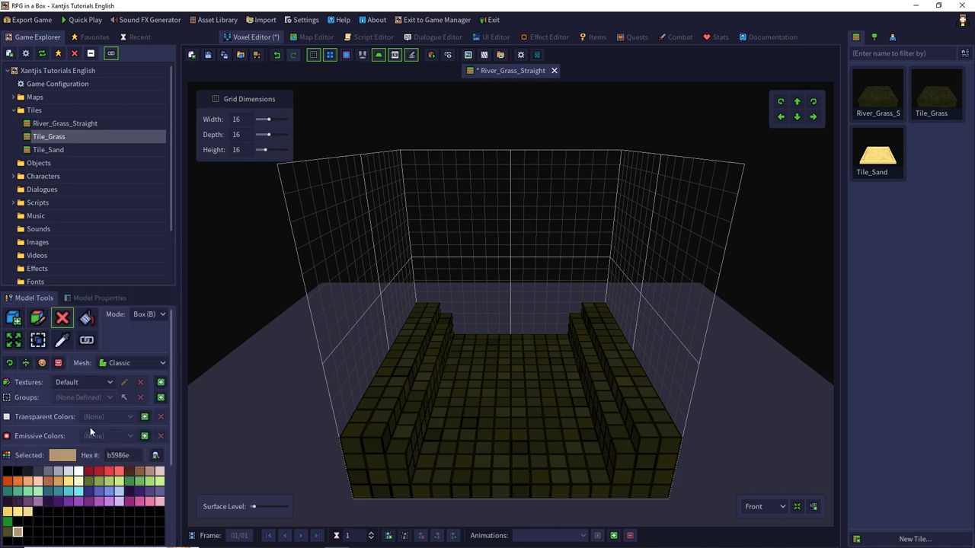
Add the water blue 4572e3 to the palette slot beside b5986e.
{"action": "left_click", "coordinate": [26, 531]}
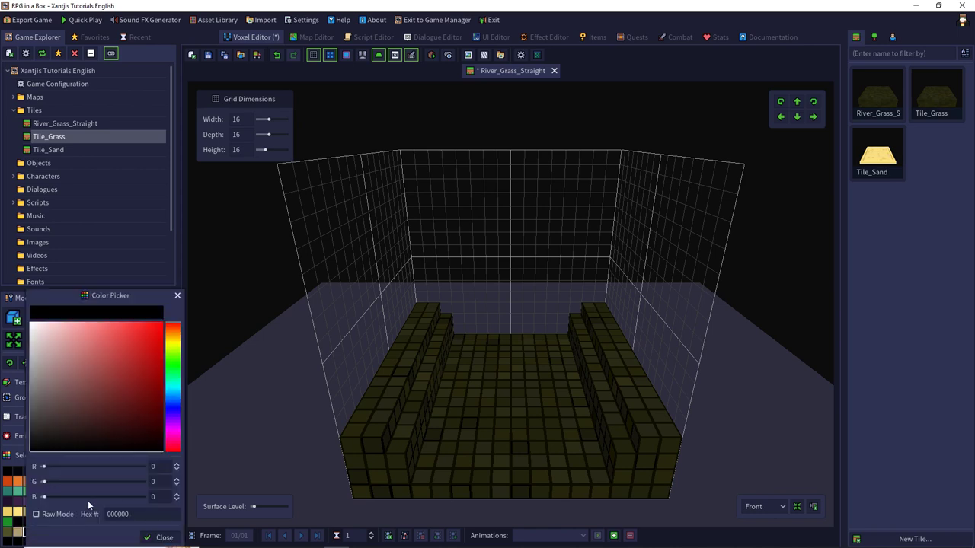
{"action": "left_click", "coordinate": [138, 514]}
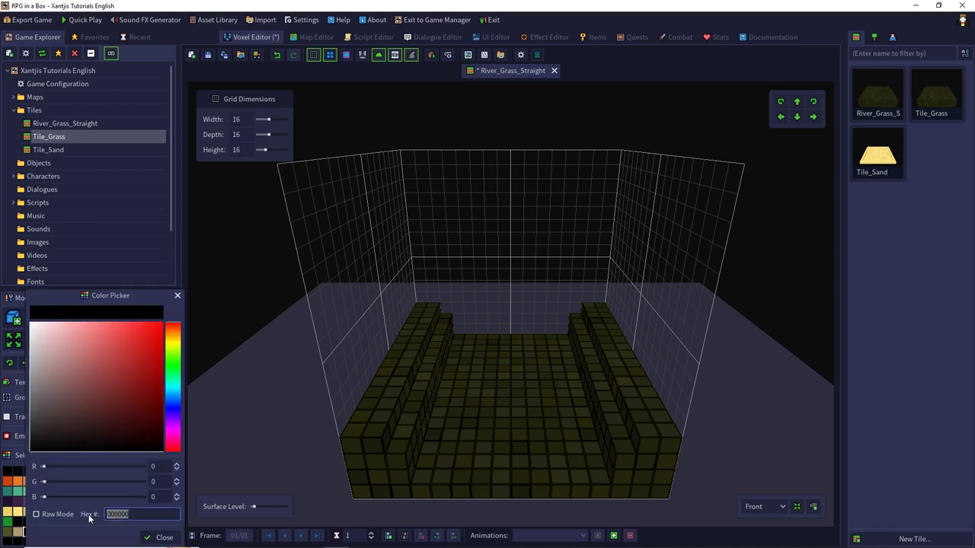
{"action": "type", "text": "4572e3"}
{"action": "key", "text": "Return"}
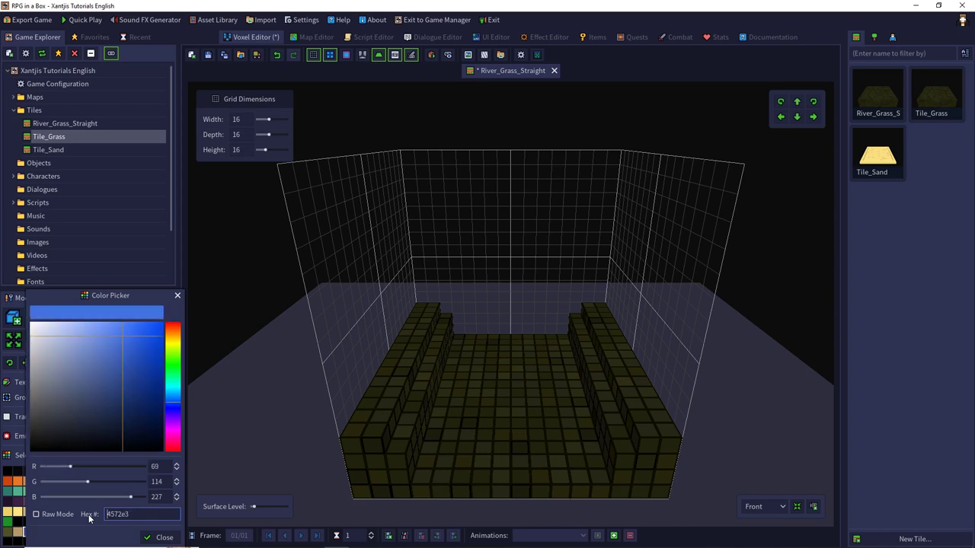
{"action": "left_click", "coordinate": [163, 537]}
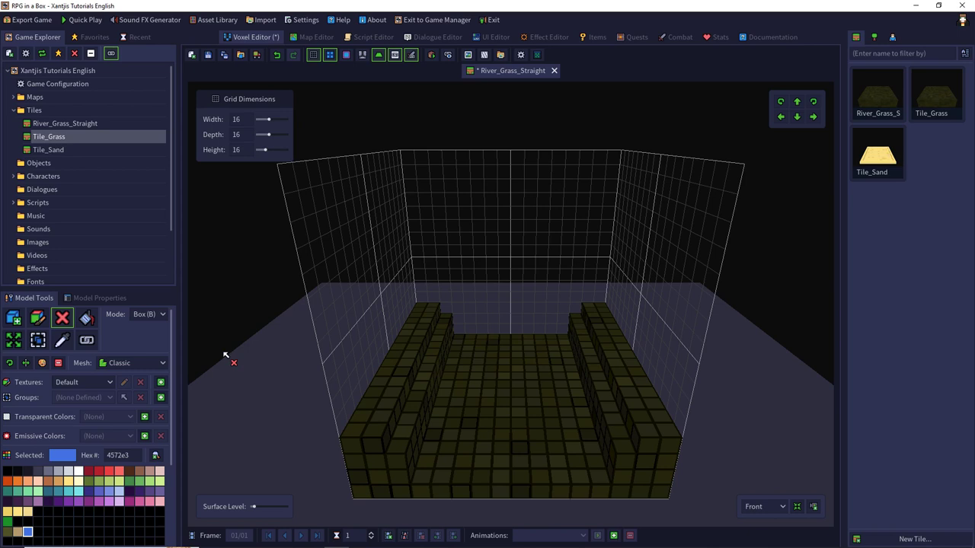
Recolour the riverbed and the inner ledges on both sides with b5986e using box painting.
{"action": "left_click", "coordinate": [43, 320]}
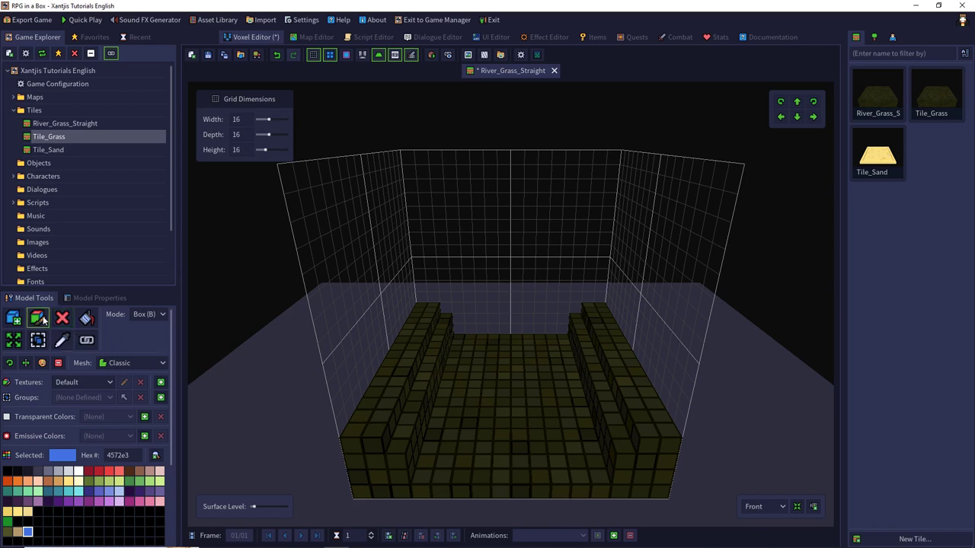
{"action": "left_click", "coordinate": [16, 531]}
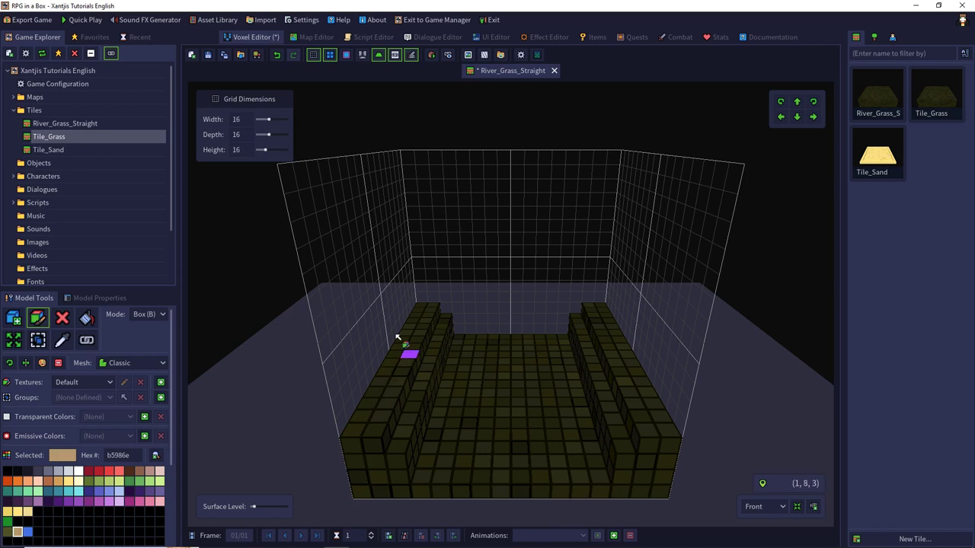
{"action": "left_click", "coordinate": [161, 314]}
{"action": "left_click", "coordinate": [146, 328]}
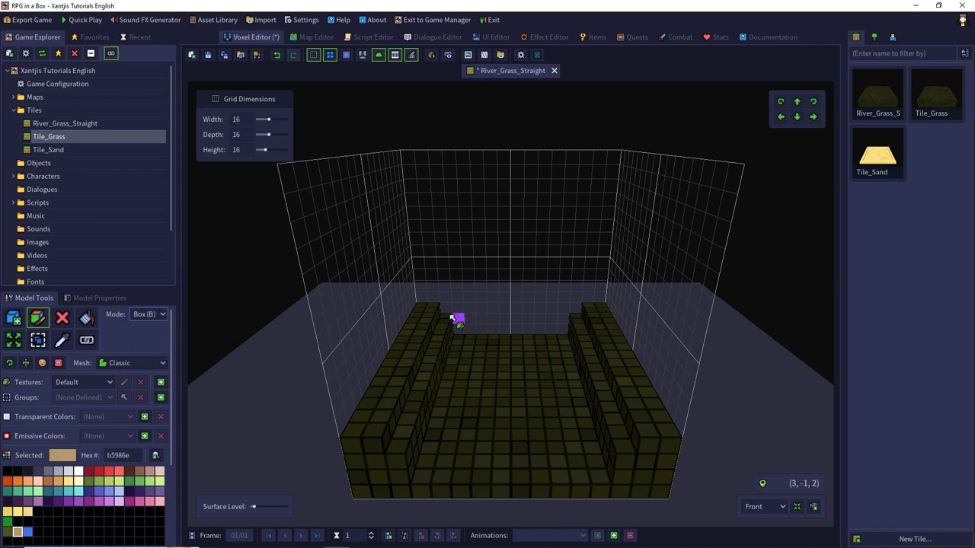
{"action": "left_click_drag", "start_coordinate": [452, 318], "coordinate": [506, 486]}
{"action": "left_click_drag", "start_coordinate": [576, 323], "coordinate": [558, 502]}
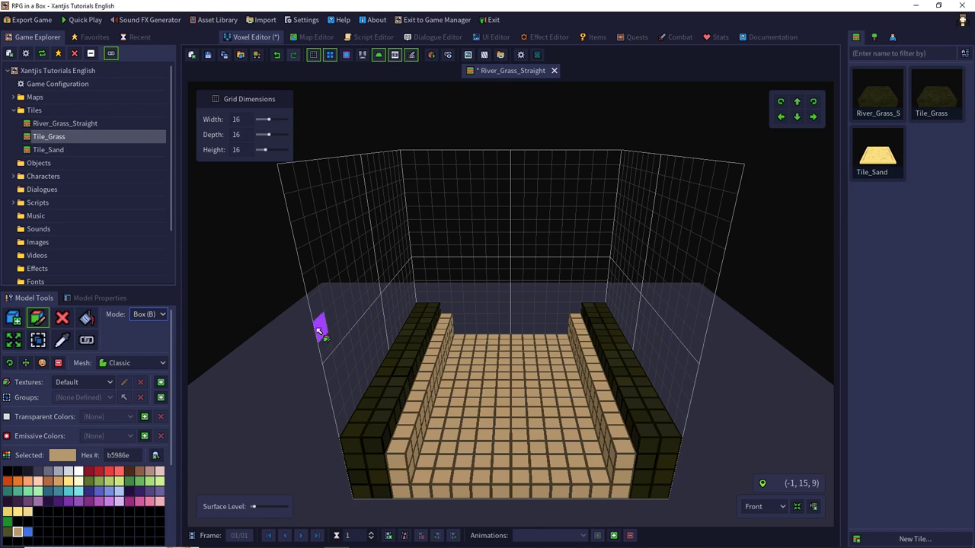
Add a one-voxel-thick water layer in 4572e3 across the channel, level with the sandy ledges, and save the tile.
{"action": "left_click", "coordinate": [28, 532]}
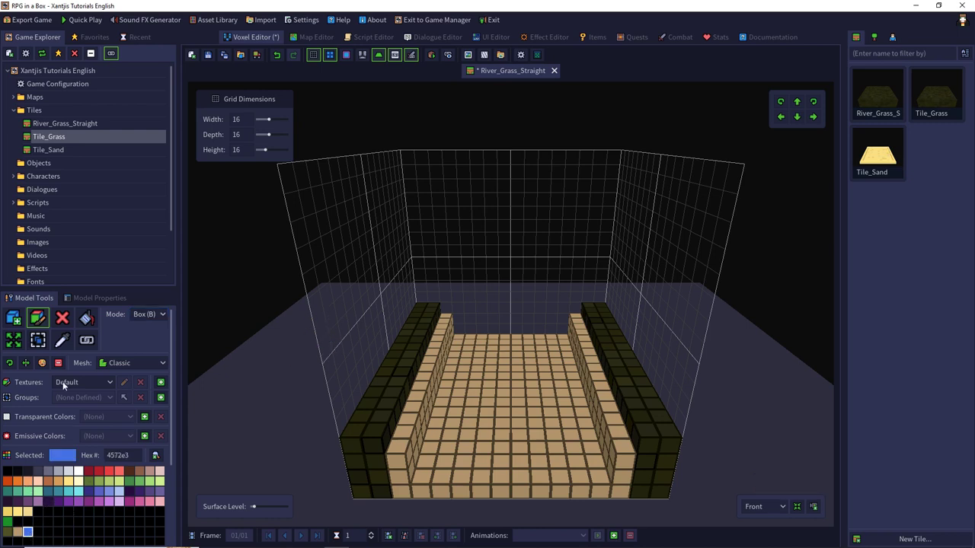
{"action": "left_click", "coordinate": [13, 318]}
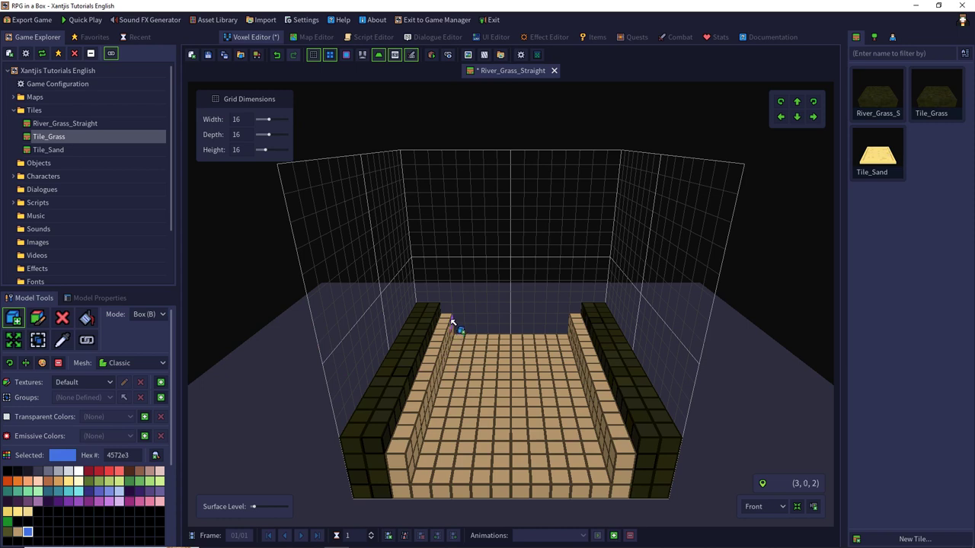
{"action": "left_click_drag", "start_coordinate": [452, 321], "coordinate": [612, 455]}
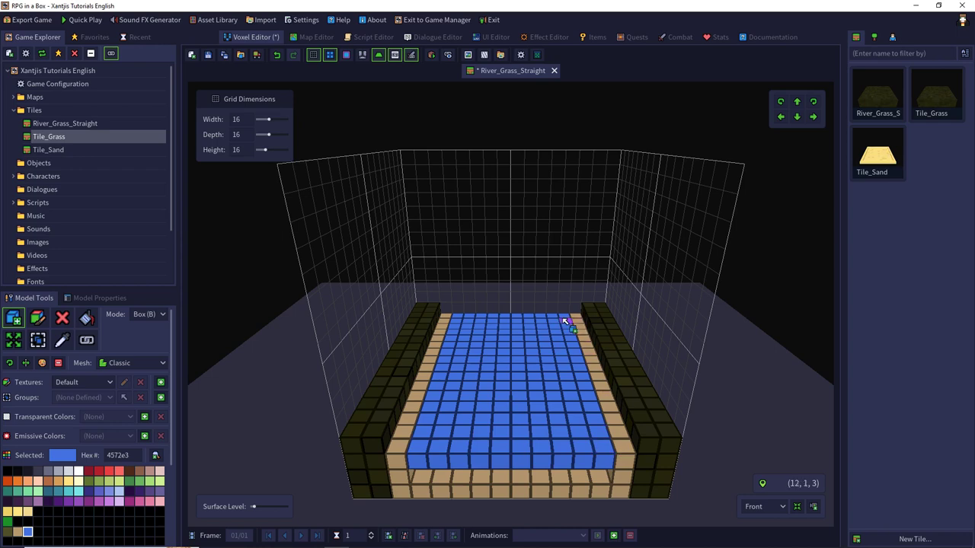
{"action": "left_click", "coordinate": [208, 55]}
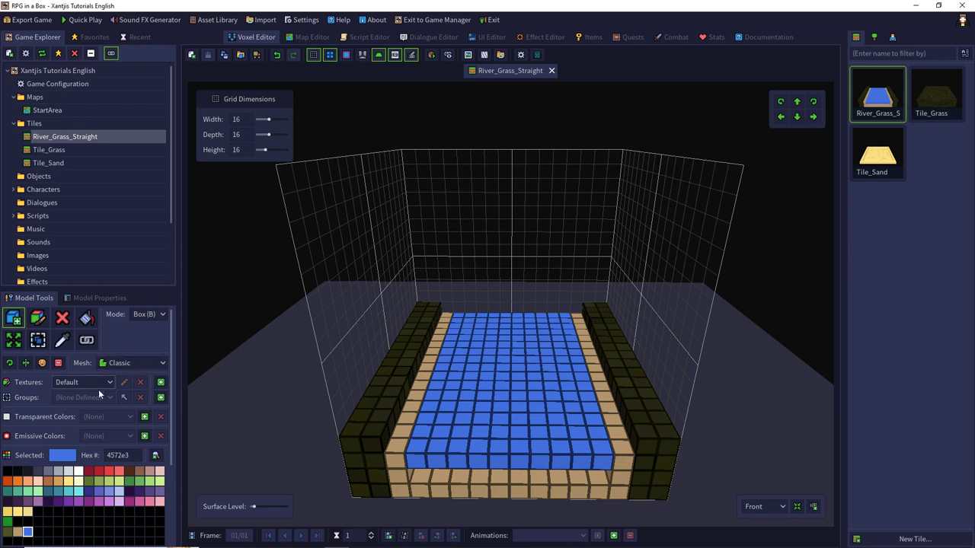
Make the water colour 4572e3 transparent and set its transparency slider to about 70% of its range.
{"action": "left_click", "coordinate": [145, 418]}
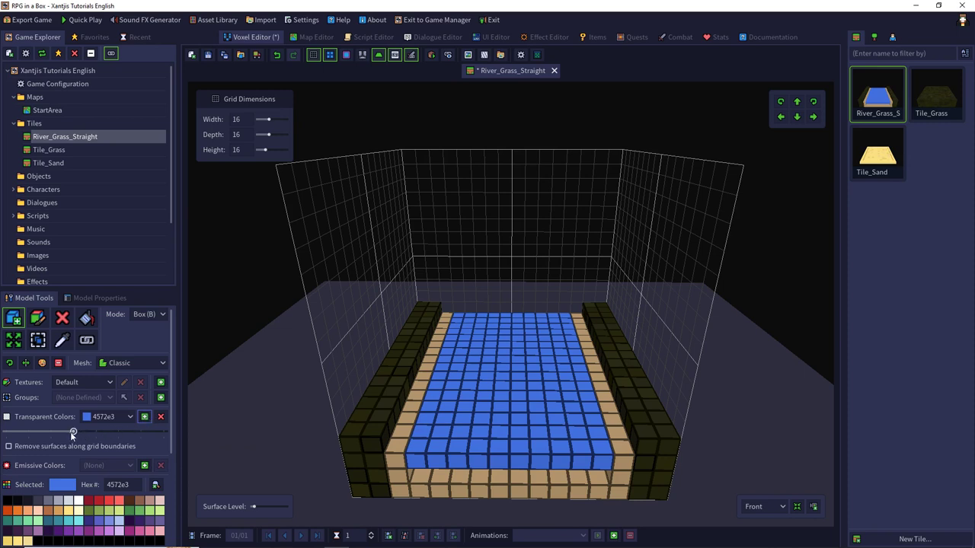
{"action": "left_click_drag", "start_coordinate": [72, 432], "coordinate": [129, 433]}
{"action": "left_click_drag", "start_coordinate": [90, 433], "coordinate": [8, 436]}
{"action": "left_click_drag", "start_coordinate": [7, 433], "coordinate": [108, 436]}
Save the tile, check the water in the model preview and return to editing.
{"action": "left_click", "coordinate": [210, 55]}
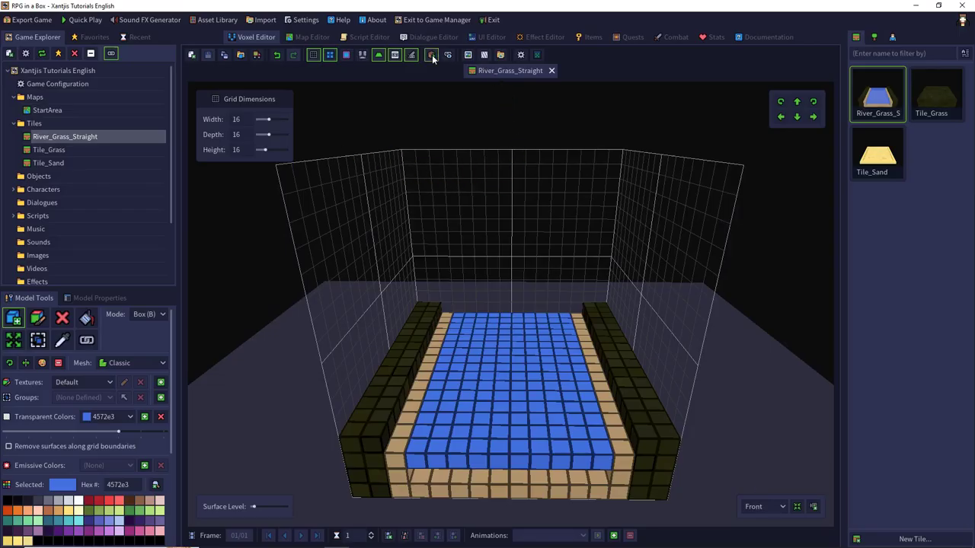
{"action": "left_click", "coordinate": [431, 55]}
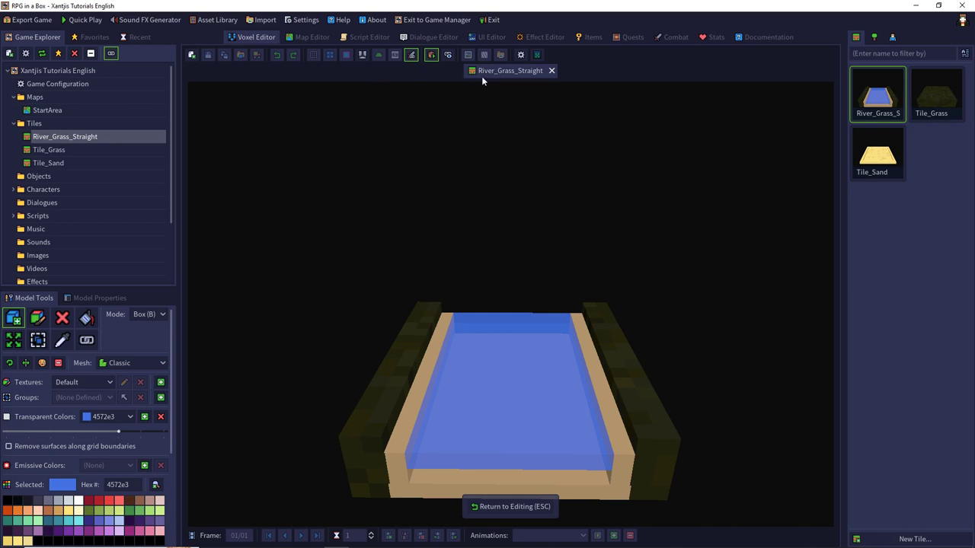
{"action": "left_click", "coordinate": [515, 508]}
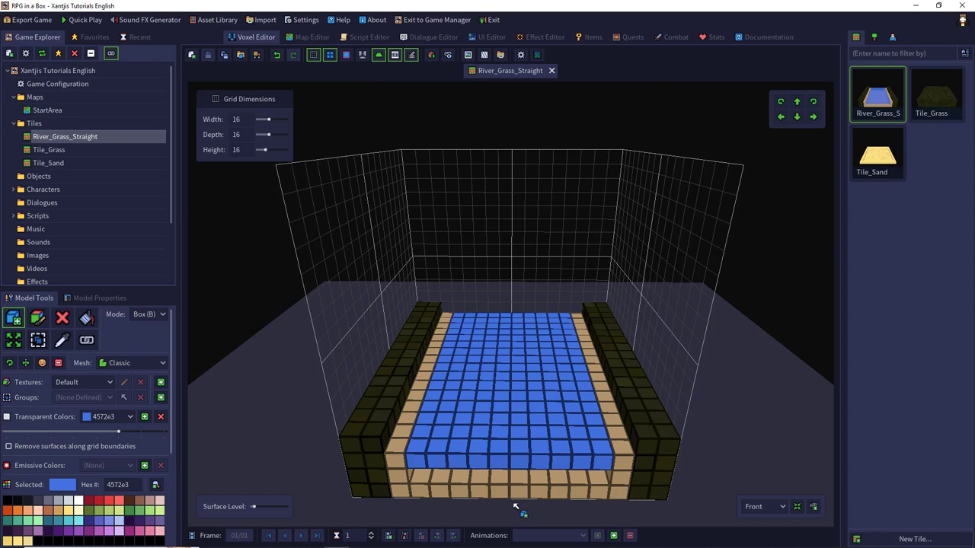
Turn off the river tile's Passable property and save the tile.
{"action": "left_click", "coordinate": [85, 299]}
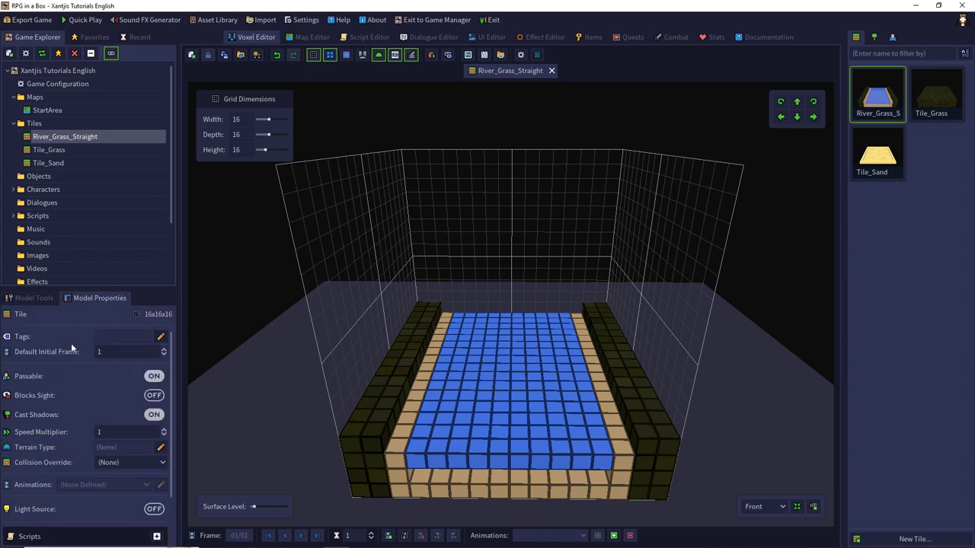
{"action": "left_click", "coordinate": [154, 376]}
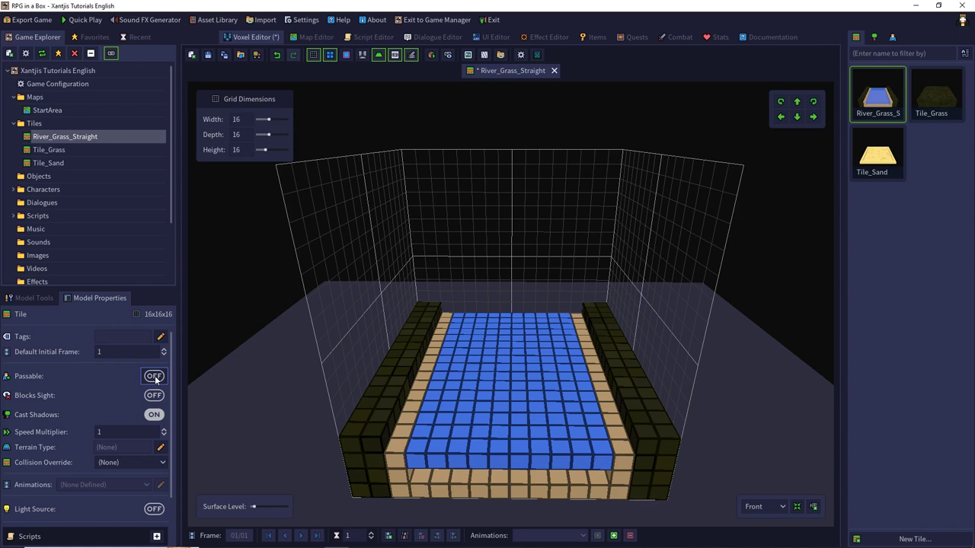
{"action": "left_click", "coordinate": [209, 57]}
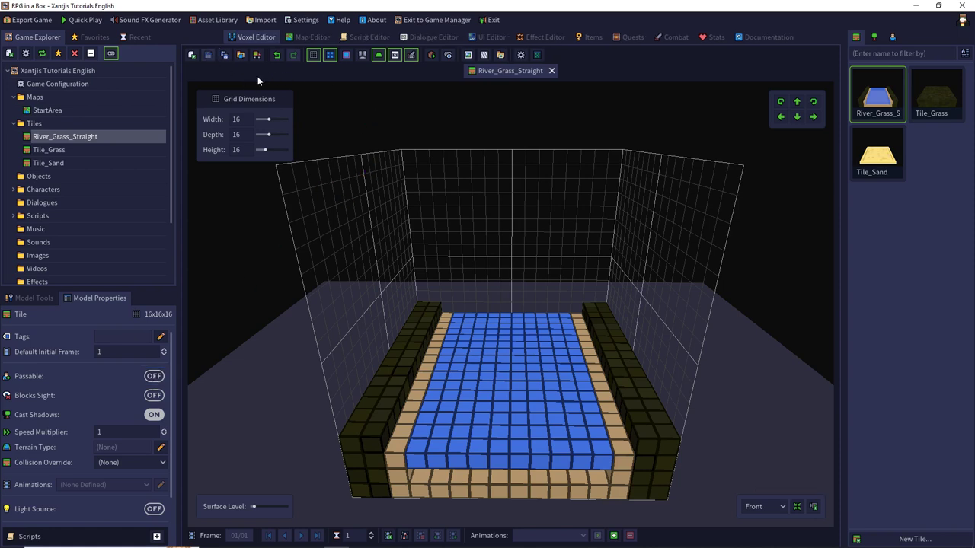
Open the StartArea map and lay River_Grass_Straight tiles over the sand along the full X = -3 column.
{"action": "left_click", "coordinate": [304, 37]}
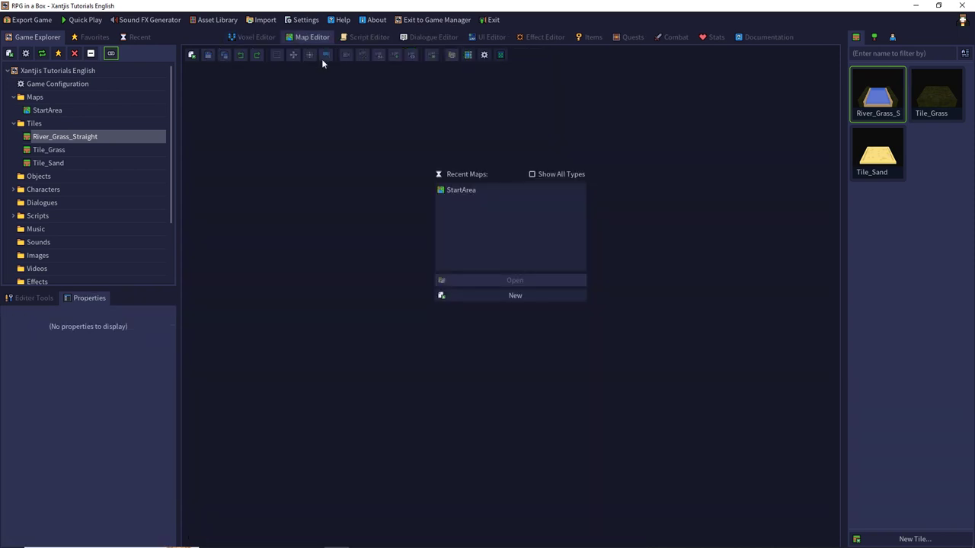
{"action": "left_click", "coordinate": [466, 191]}
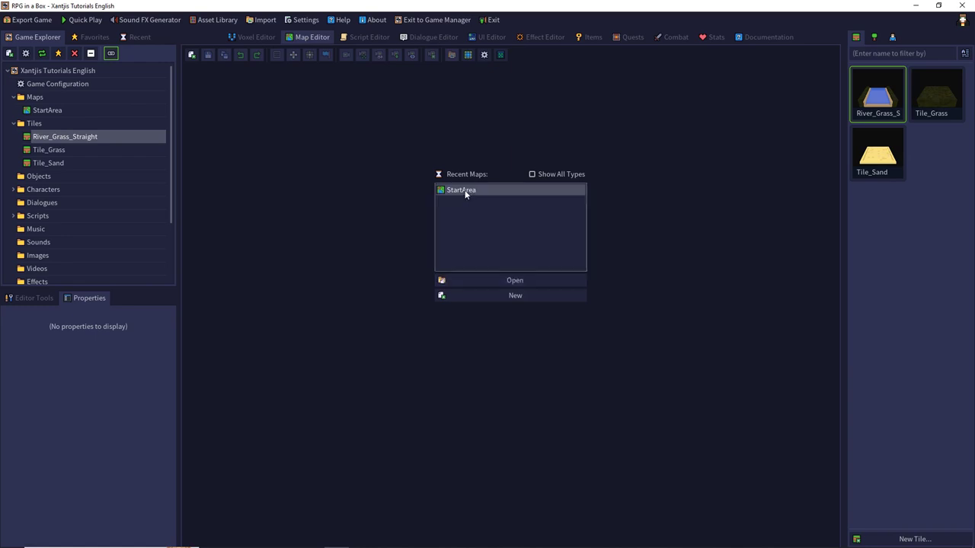
{"action": "double_click", "coordinate": [465, 191]}
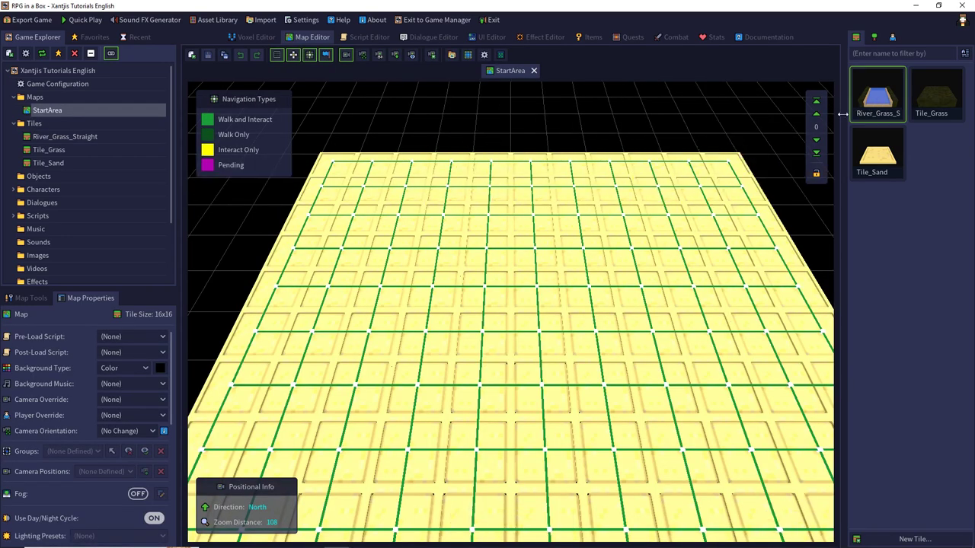
{"action": "mouse_move", "coordinate": [412, 161]}
{"action": "left_mouse_down"}
{"action": "mouse_move", "coordinate": [409, 233]}
{"action": "mouse_move", "coordinate": [309, 533]}
{"action": "left_mouse_up"}
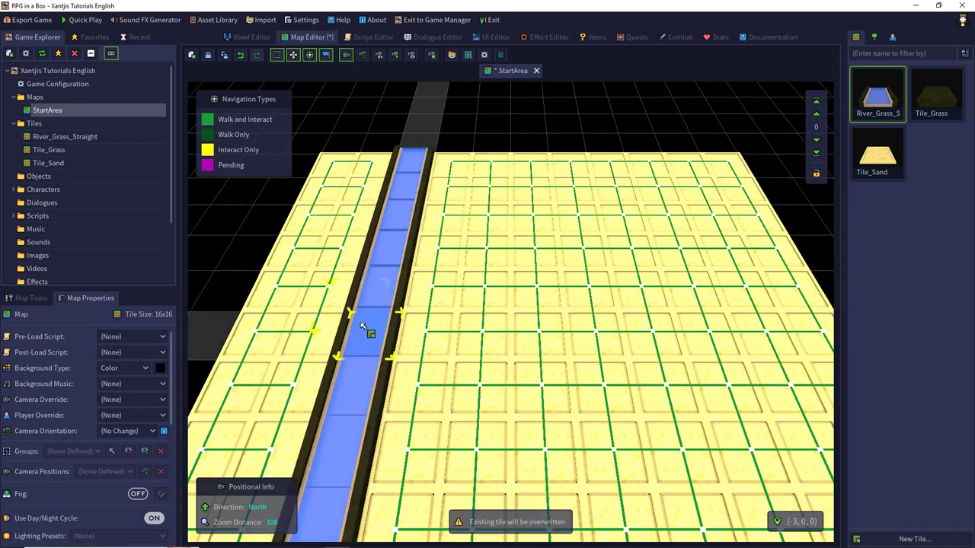
Switch the map to the free camera, inspect how the river banks sit against the sand from close up, and save the map.
{"action": "left_click", "coordinate": [364, 56]}
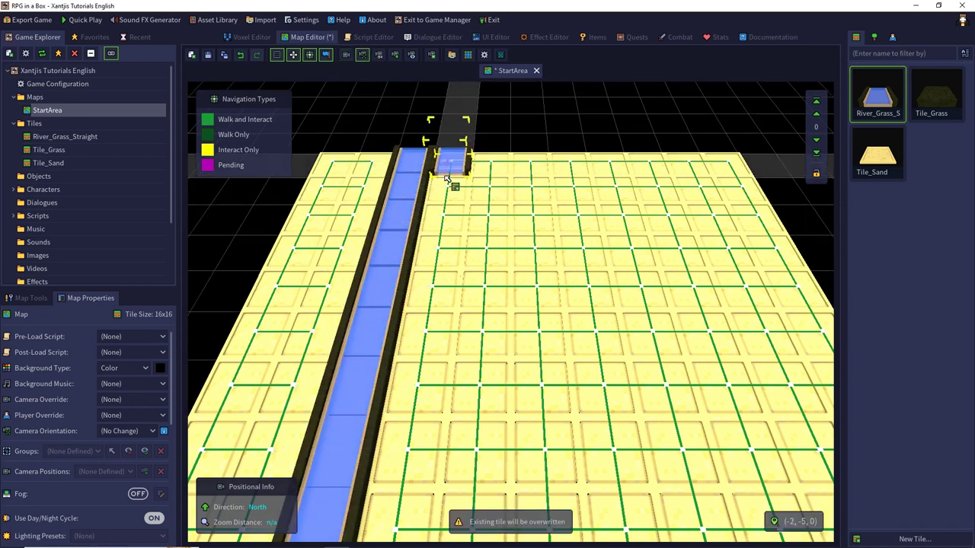
{"action": "middle_click_drag", "start_coordinate": [361, 302], "coordinate": [428, 203]}
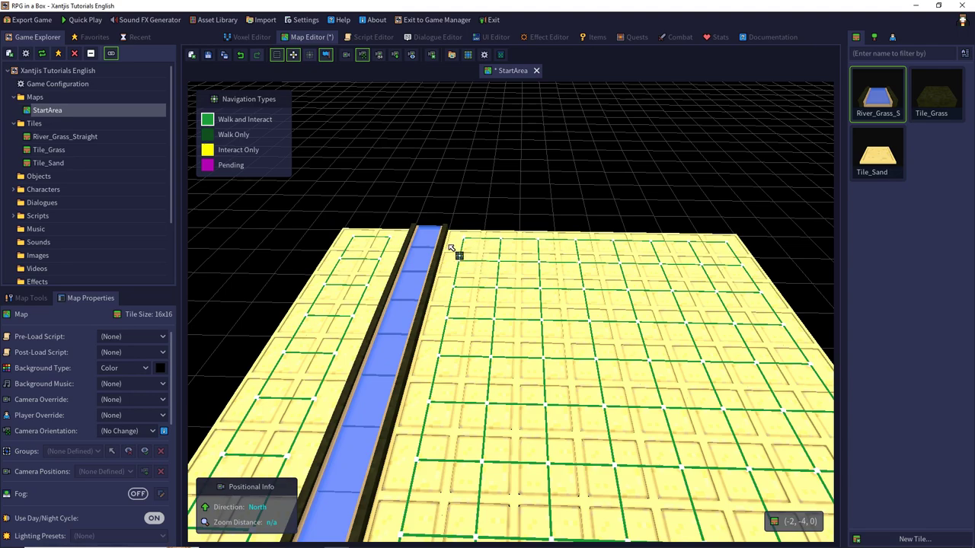
{"action": "scroll", "coordinate": [448, 271], "scroll_direction": "up", "scroll_amount": 2}
{"action": "scroll", "coordinate": [448, 271], "scroll_direction": "up", "scroll_amount": 2}
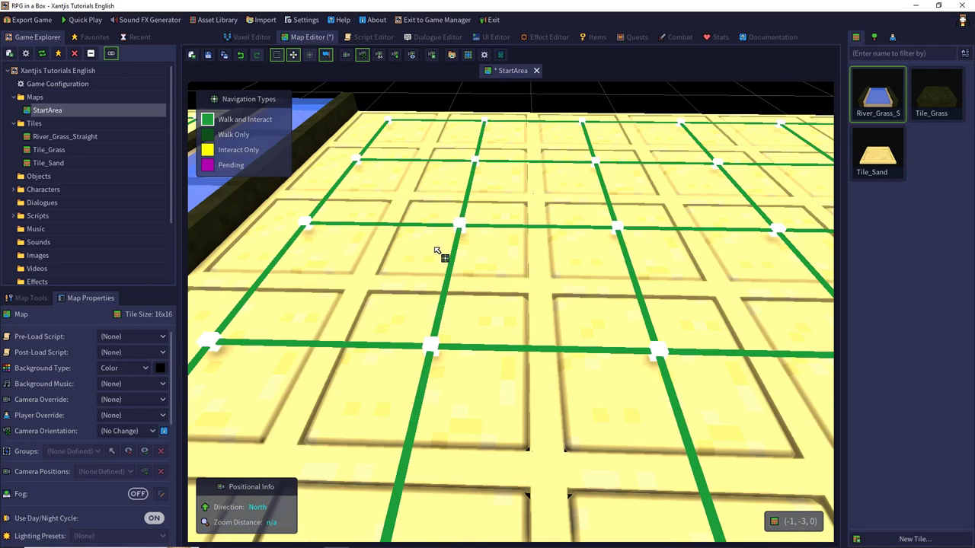
{"action": "middle_click_drag", "start_coordinate": [442, 254], "coordinate": [350, 198]}
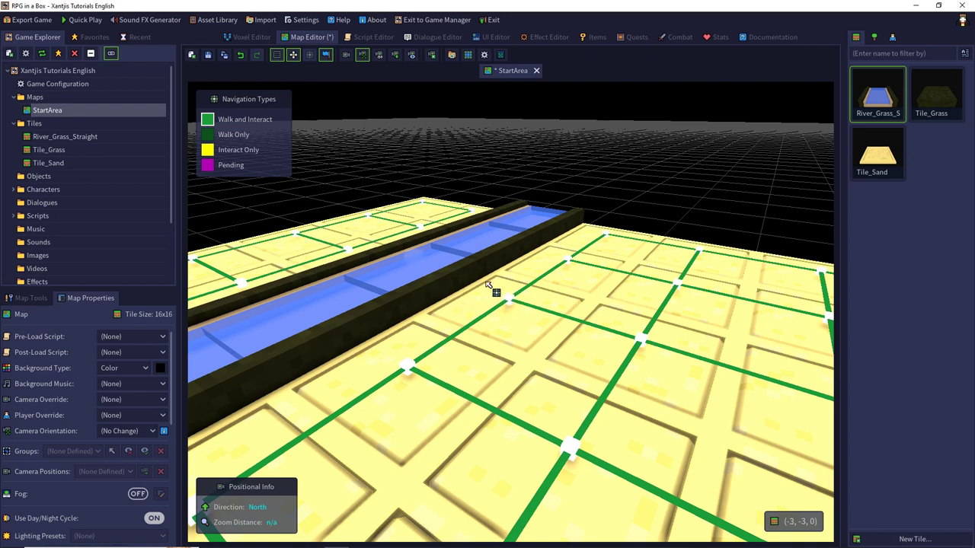
{"action": "left_click", "coordinate": [208, 56]}
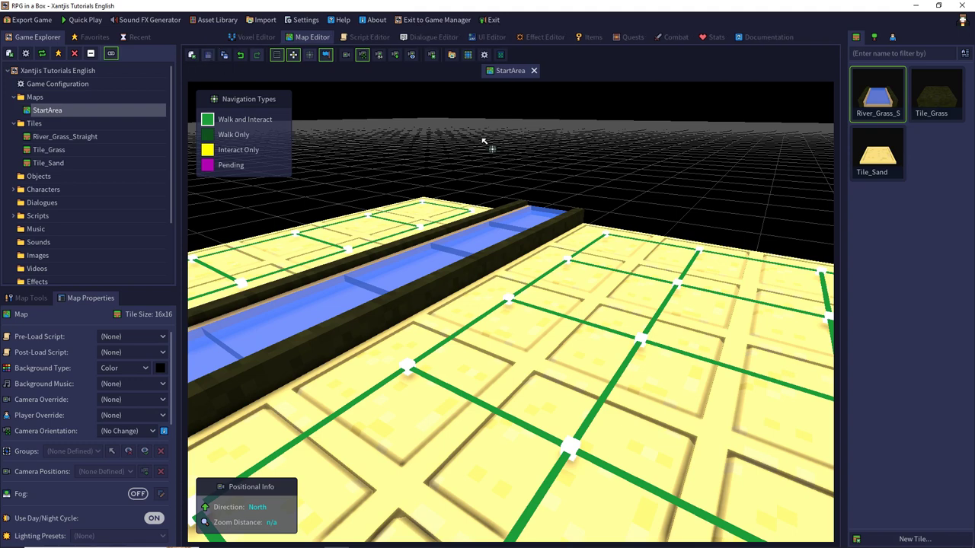
Open the River_Grass_Straight tile, raise its surface level to the top of the grass banks, and save it.
{"action": "double_click", "coordinate": [876, 94]}
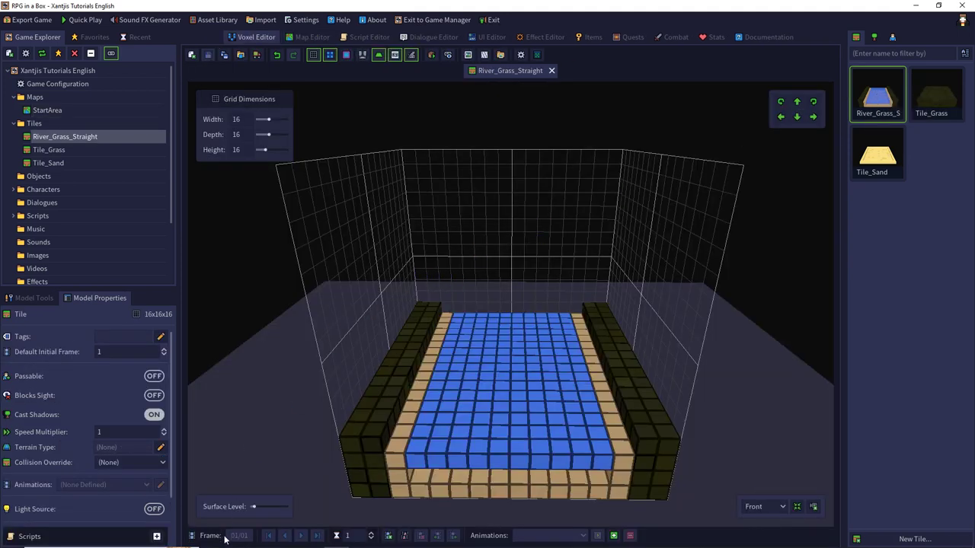
{"action": "left_click", "coordinate": [254, 507]}
{"action": "left_click_drag", "start_coordinate": [252, 508], "coordinate": [258, 509]}
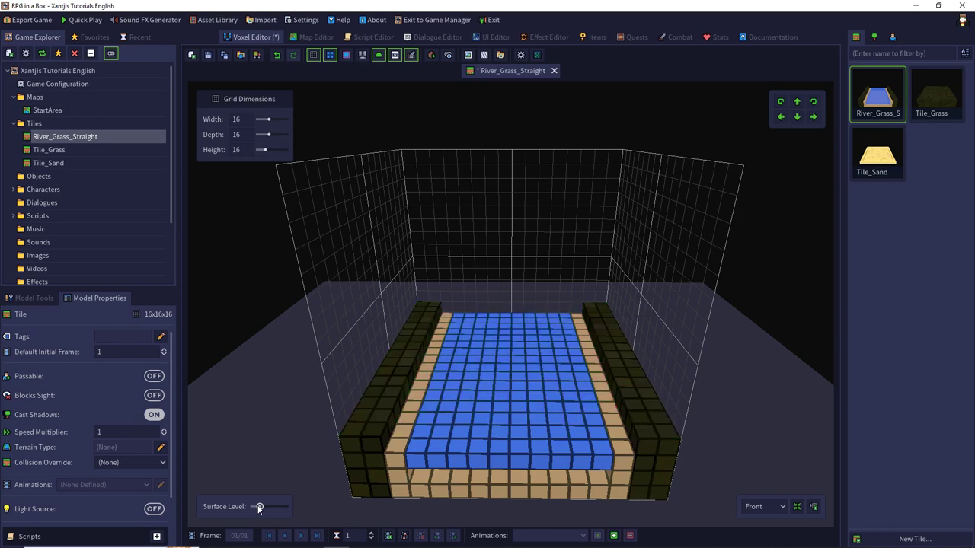
{"action": "left_click_drag", "start_coordinate": [259, 509], "coordinate": [259, 509]}
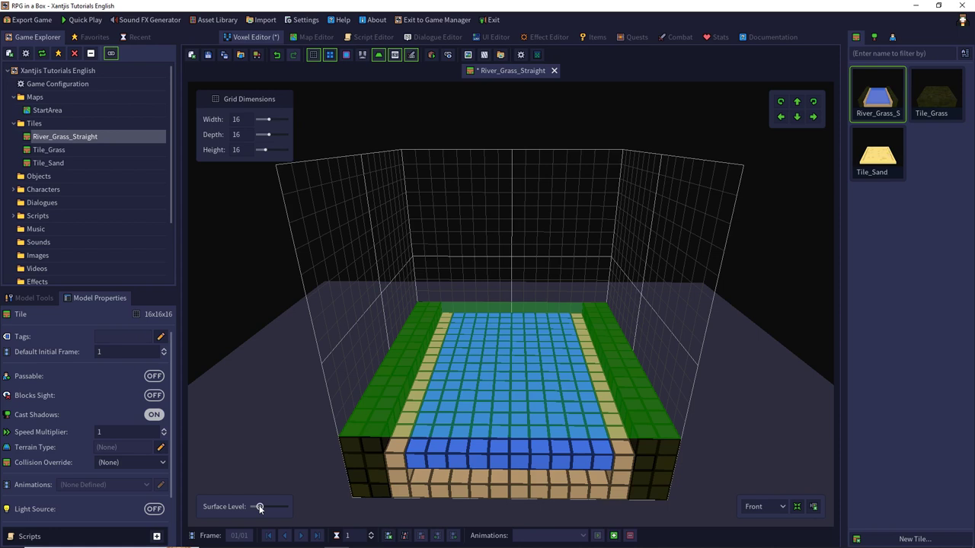
{"action": "left_click", "coordinate": [259, 507]}
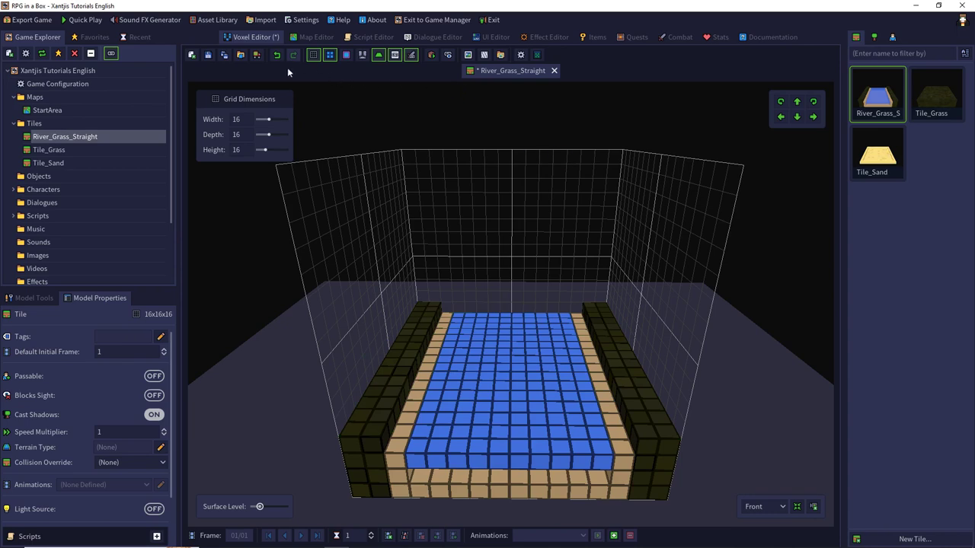
{"action": "left_click", "coordinate": [206, 55]}
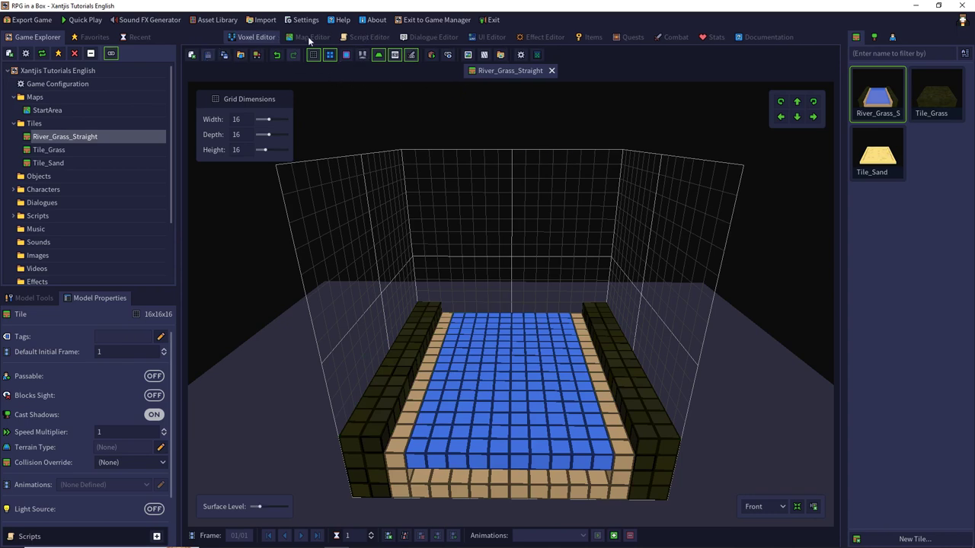
Overwrite the whole X = -3 river column in StartArea with the updated River_Grass_Straight tile and save the map.
{"action": "left_click", "coordinate": [311, 37]}
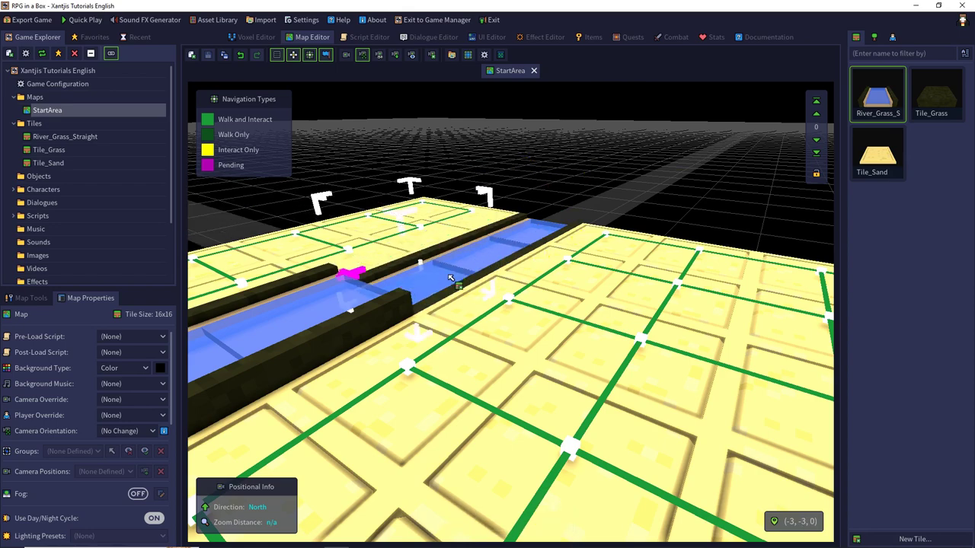
{"action": "left_click", "coordinate": [392, 316]}
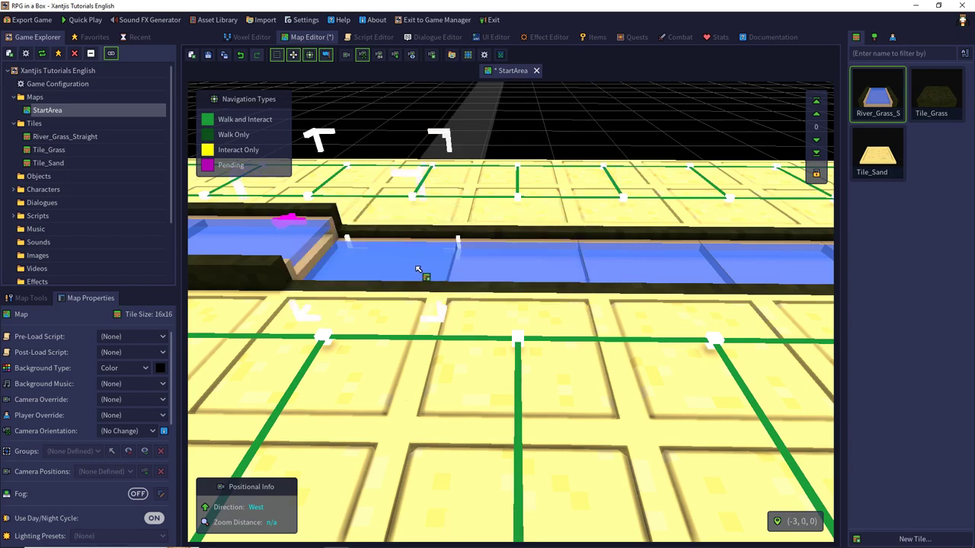
{"action": "key", "text": "q"}
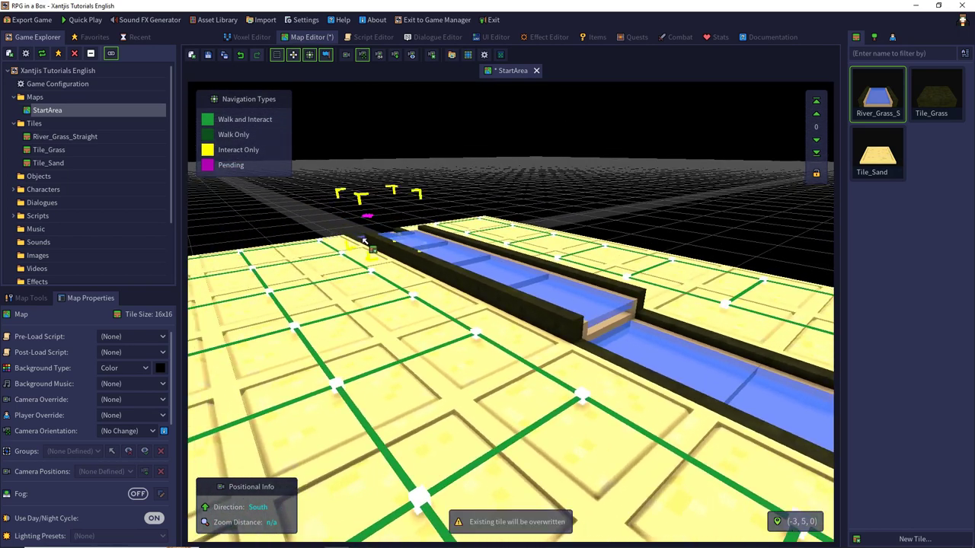
{"action": "mouse_move", "coordinate": [364, 242]}
{"action": "left_mouse_down"}
{"action": "mouse_move", "coordinate": [564, 301]}
{"action": "mouse_move", "coordinate": [521, 290]}
{"action": "left_mouse_up"}
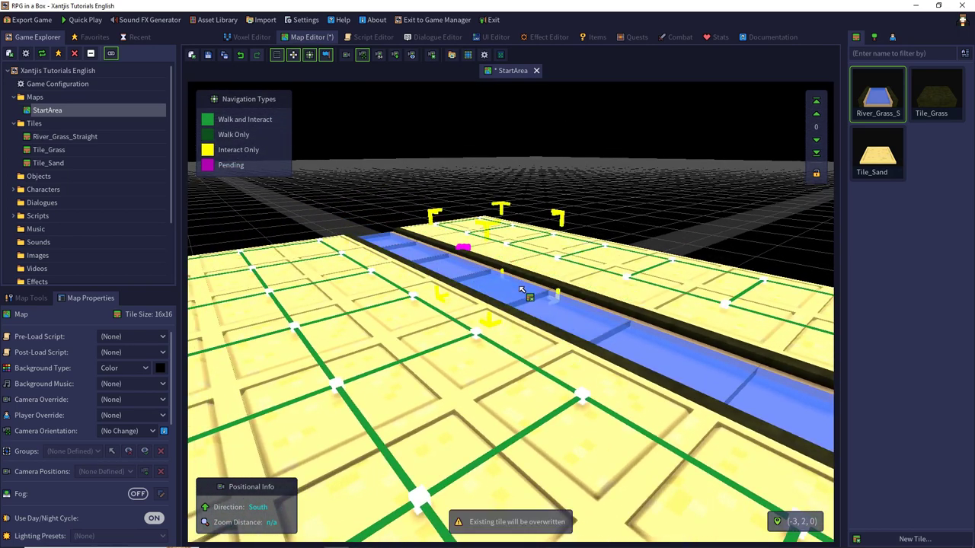
{"action": "key", "text": "e"}
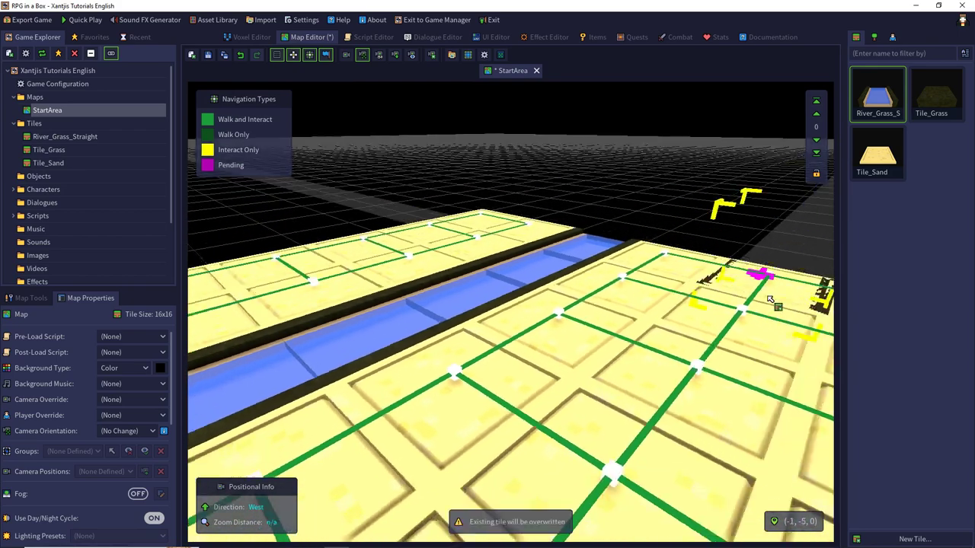
{"action": "key", "text": "e"}
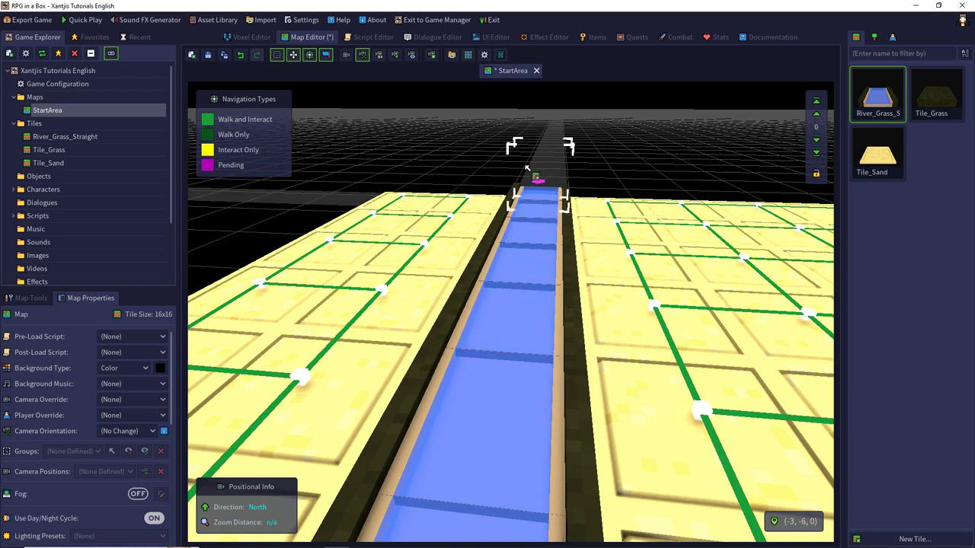
{"action": "left_click", "coordinate": [208, 55]}
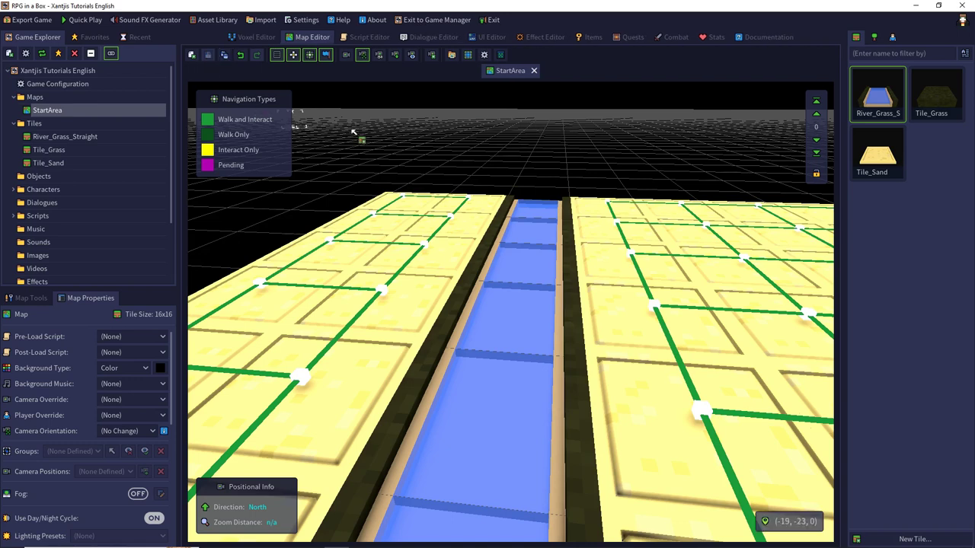
Enable Remove surfaces along grid boundaries for the river tile's transparent water, save the tile, and check the river in the map.
{"action": "double_click", "coordinate": [880, 97]}
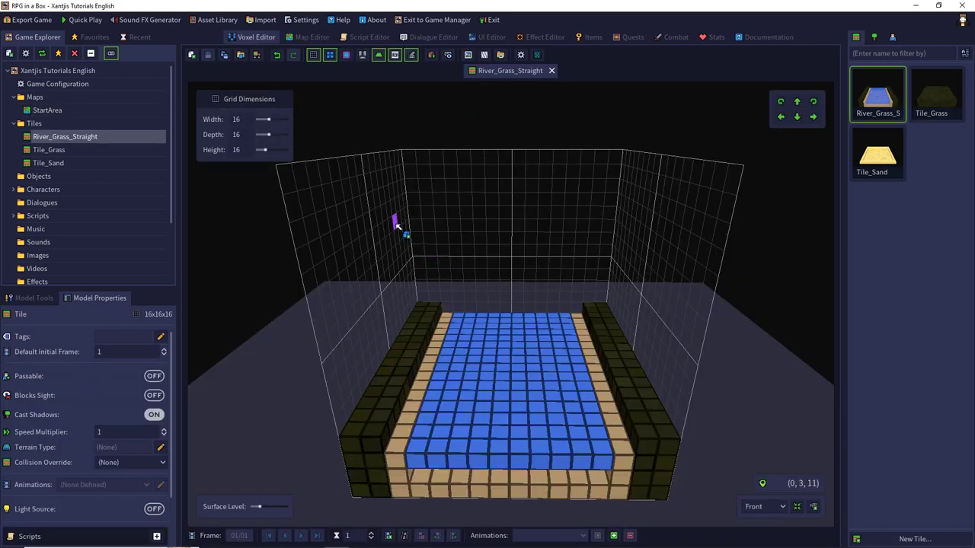
{"action": "left_click", "coordinate": [33, 297]}
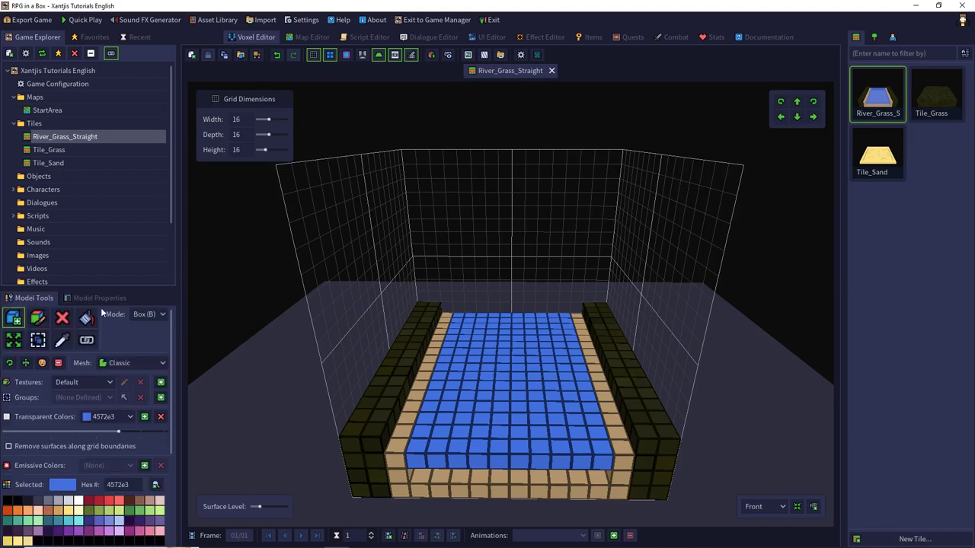
{"action": "left_click", "coordinate": [8, 449]}
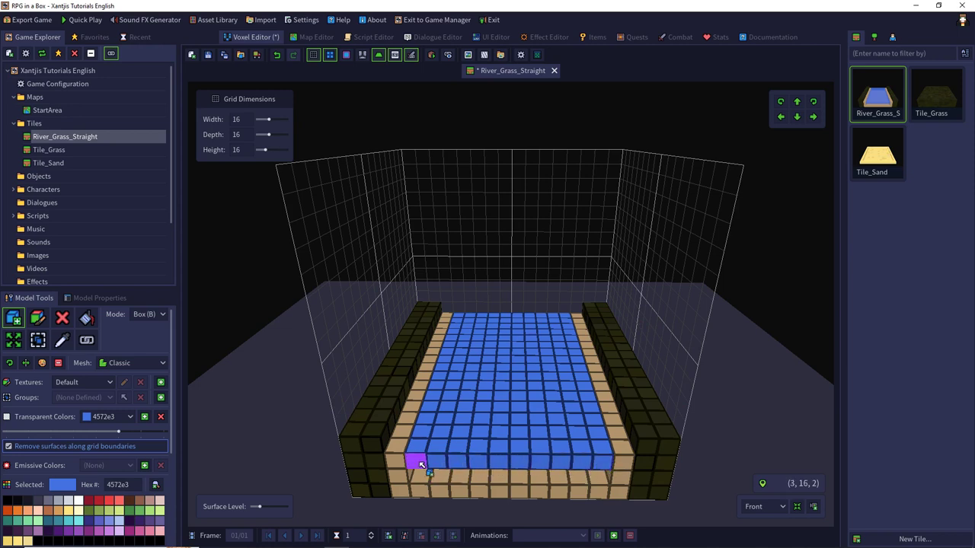
{"action": "right_click_drag", "start_coordinate": [676, 316], "coordinate": [370, 282]}
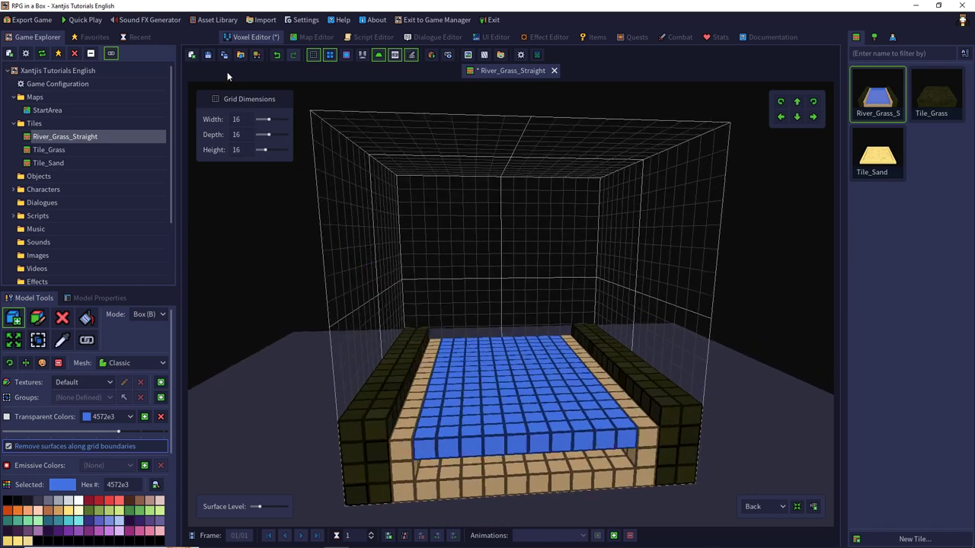
{"action": "left_click", "coordinate": [209, 55]}
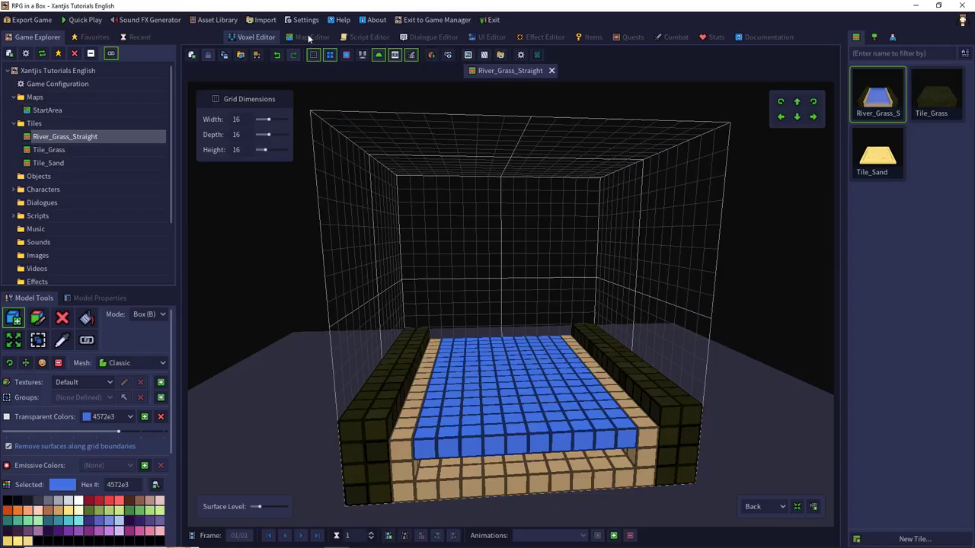
{"action": "left_click", "coordinate": [308, 36]}
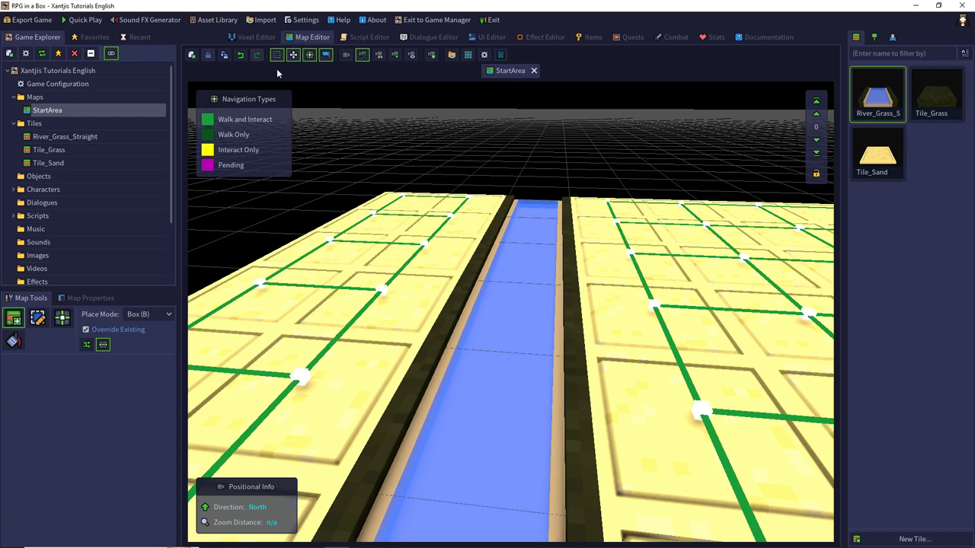
Examine the river tile's open ends from a low angle and the Front view, and compare them with the river in StartArea.
{"action": "double_click", "coordinate": [875, 99]}
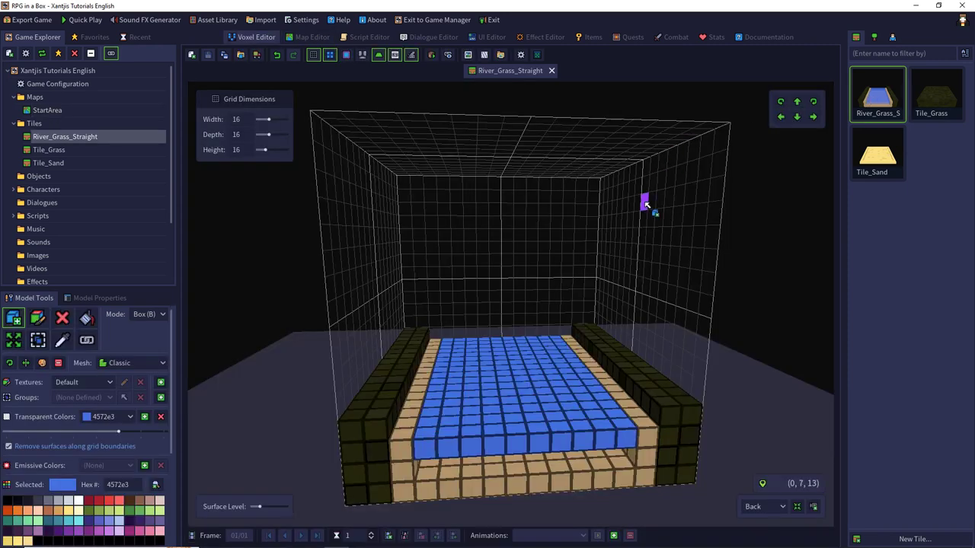
{"action": "key", "text": "Down"}
{"action": "key", "text": "Down"}
{"action": "key", "text": "Down"}
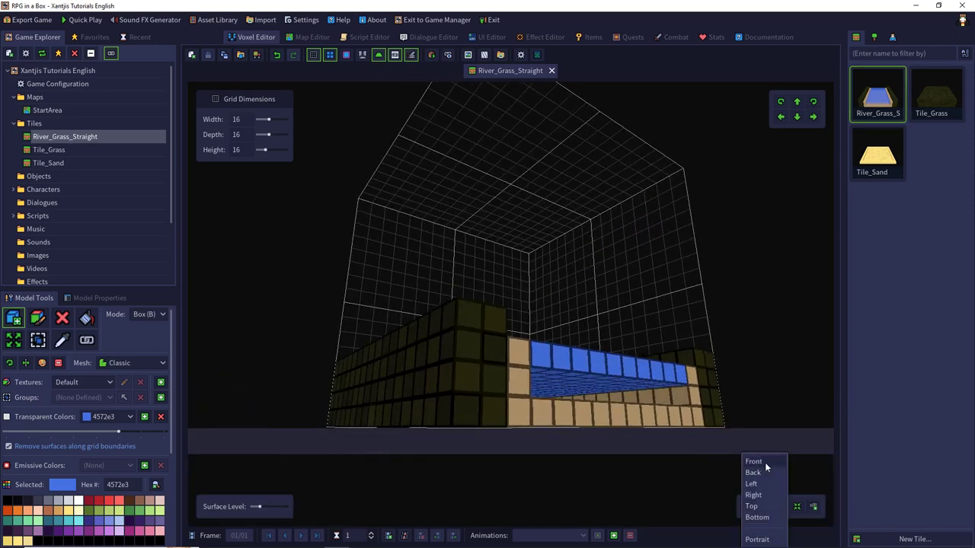
{"action": "left_click", "coordinate": [754, 462]}
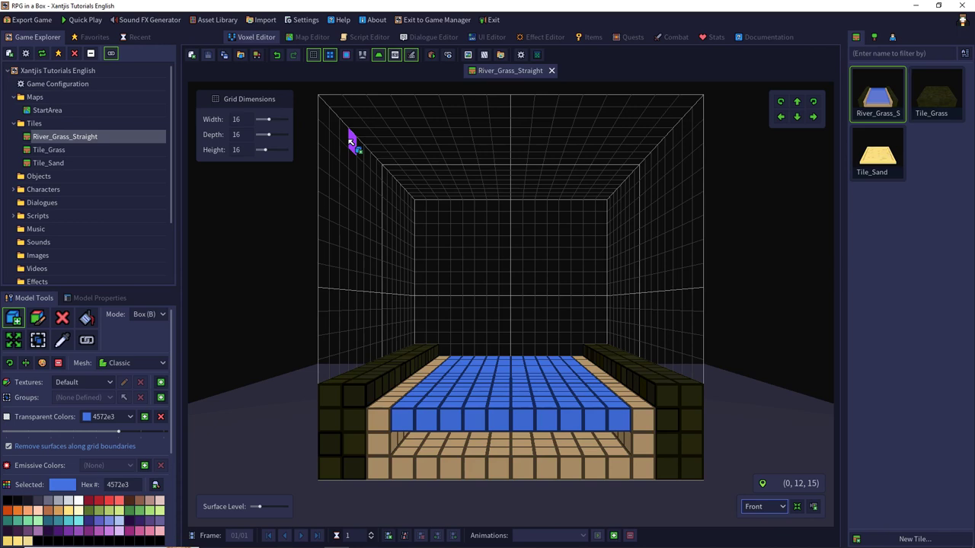
{"action": "left_click", "coordinate": [319, 38]}
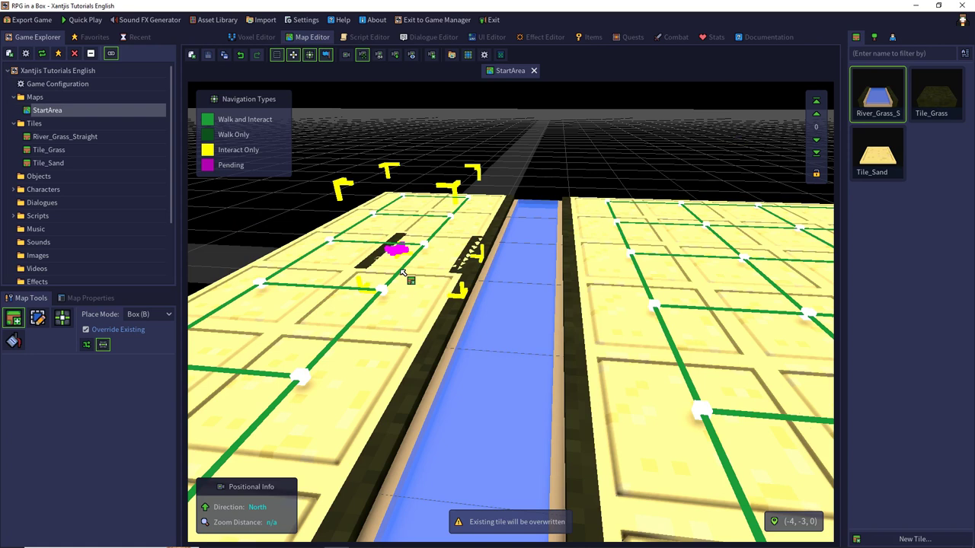
{"action": "key", "text": "r"}
{"action": "key", "text": "r"}
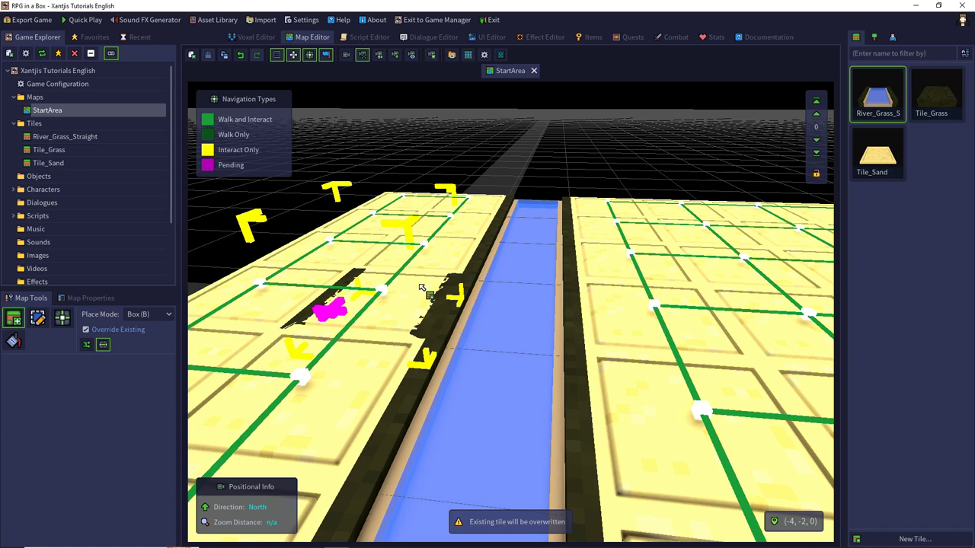
Open River_Grass_Straight and paint four white (ffffff) voxels down the water surface at X = 5, spaced every fourth row from row 3.
{"action": "double_click", "coordinate": [885, 97]}
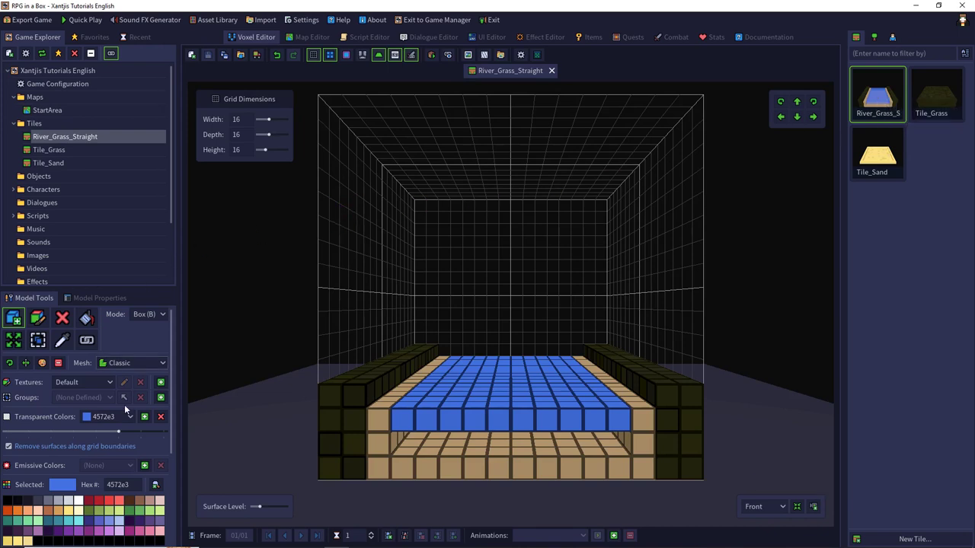
{"action": "left_click", "coordinate": [79, 501]}
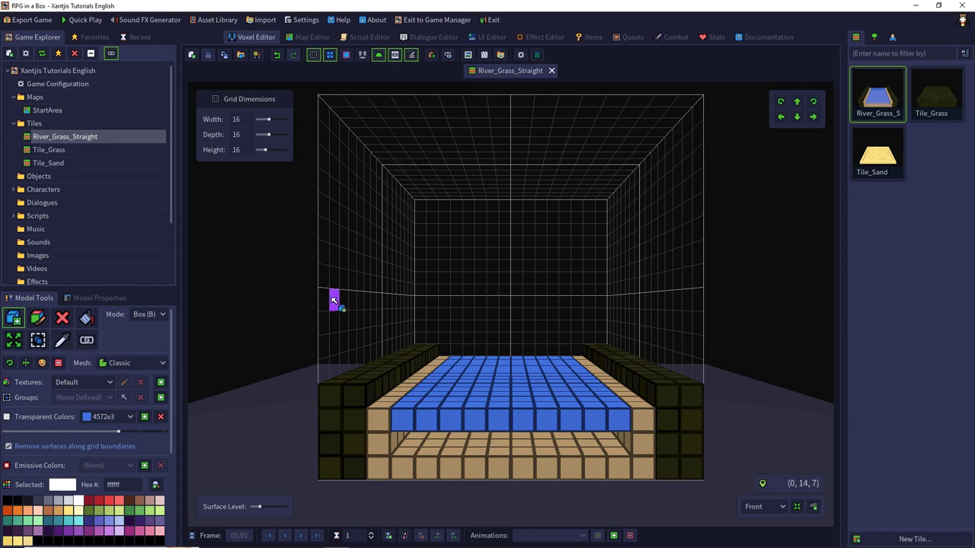
{"action": "right_click_drag", "start_coordinate": [436, 257], "coordinate": [438, 360]}
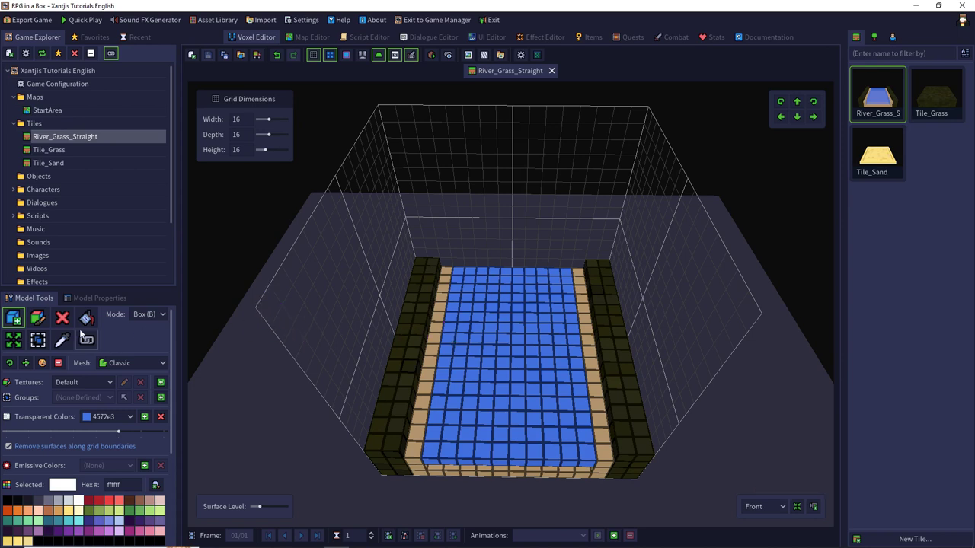
{"action": "left_click", "coordinate": [40, 318]}
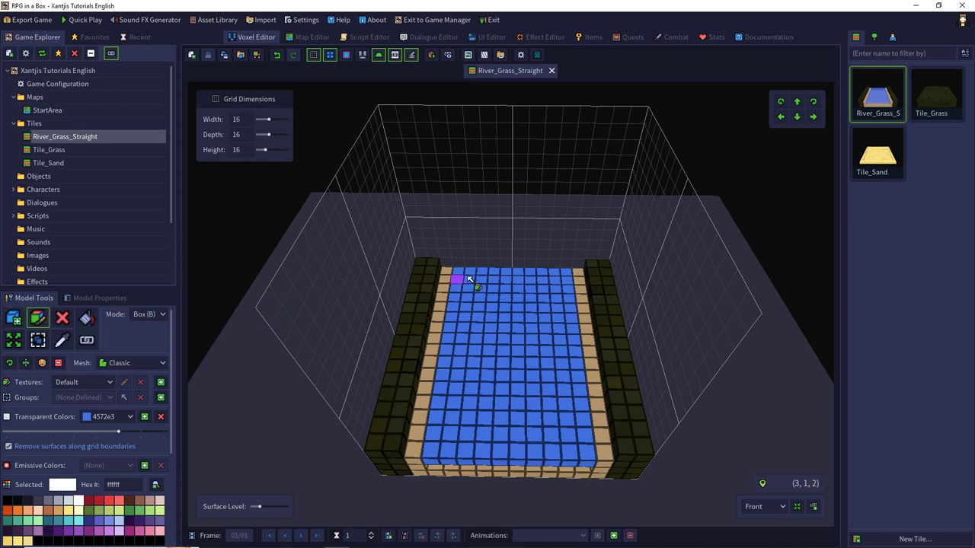
{"action": "left_click", "coordinate": [491, 299]}
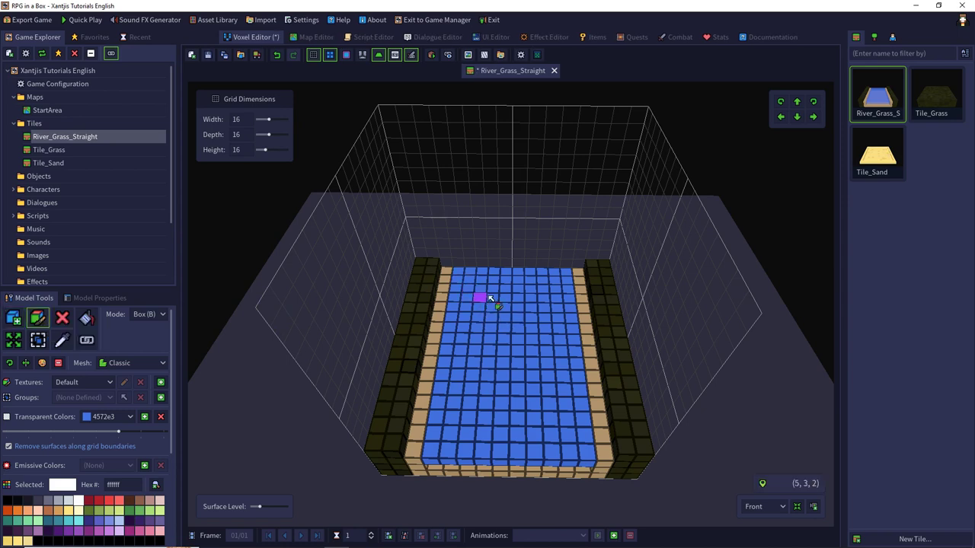
{"action": "left_click", "coordinate": [477, 339]}
{"action": "left_click", "coordinate": [472, 389]}
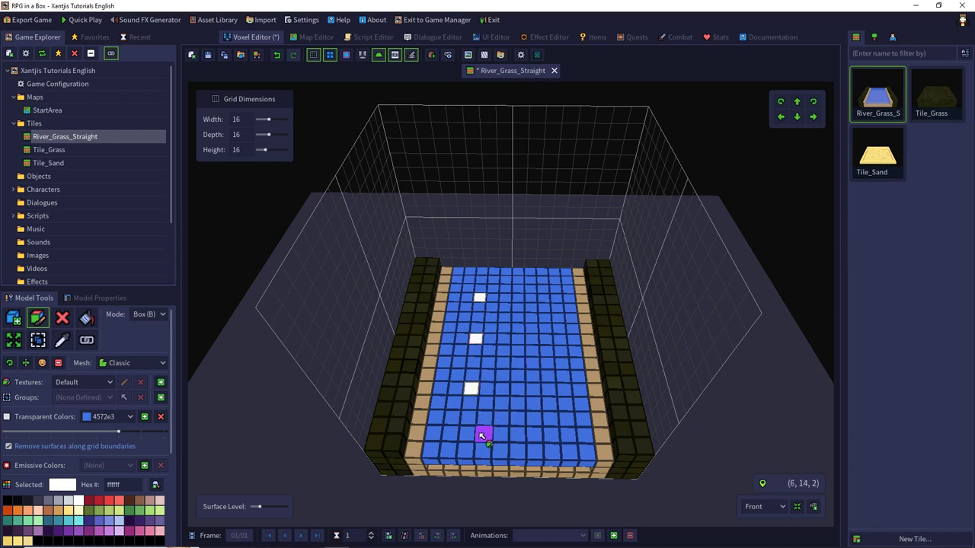
{"action": "left_click", "coordinate": [464, 451]}
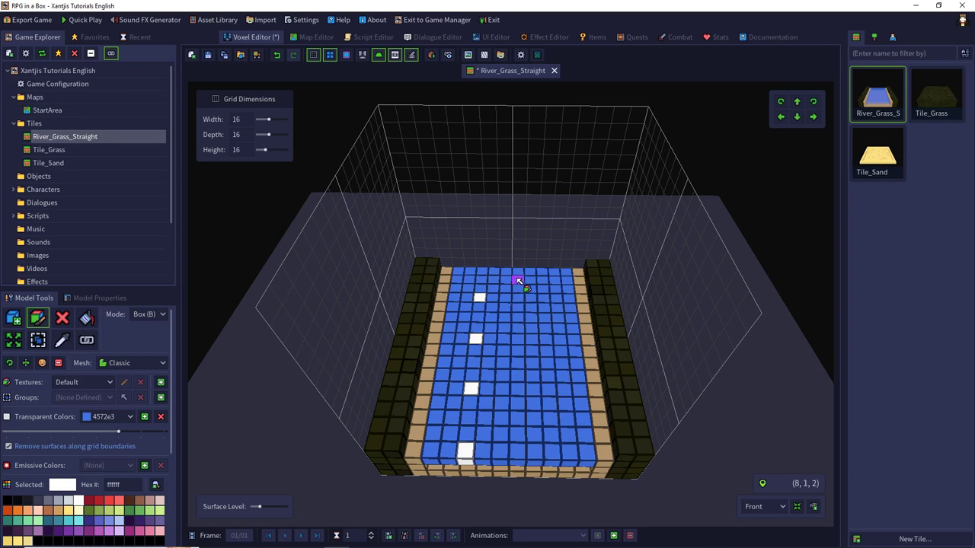
Paint white voxels every fourth row of the water surface, at X = 8 from row 1 and at X = 11 from row 2.
{"action": "left_click", "coordinate": [518, 281]}
{"action": "left_click", "coordinate": [517, 319]}
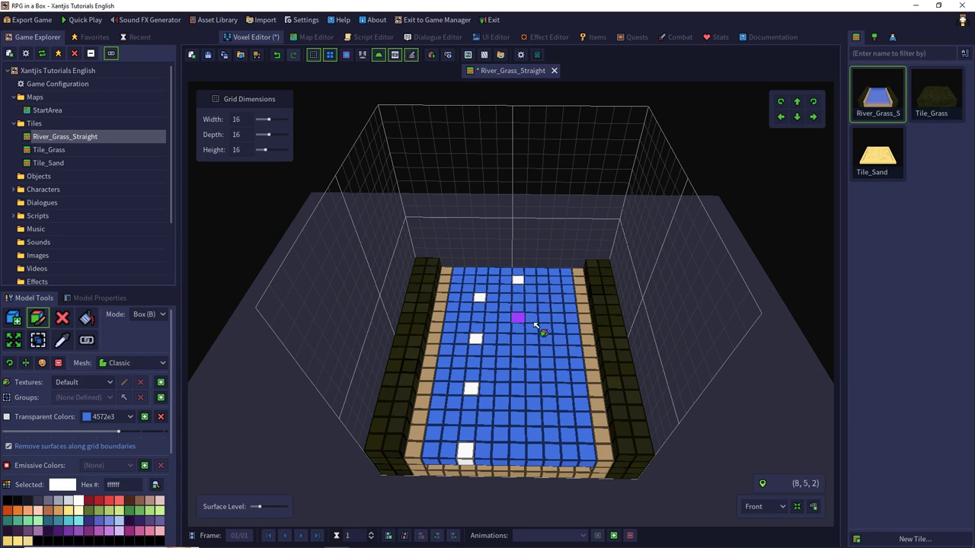
{"action": "left_click", "coordinate": [519, 363]}
{"action": "left_click", "coordinate": [521, 419]}
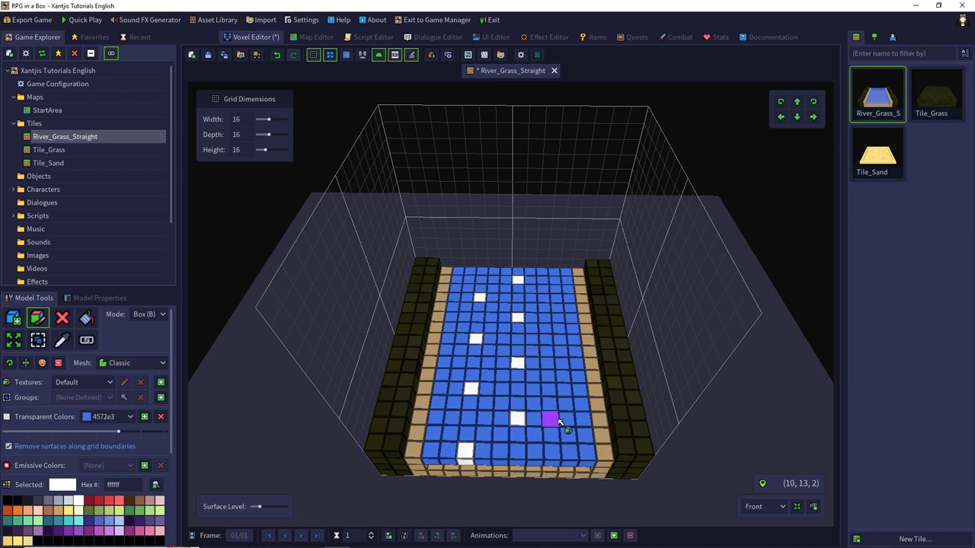
{"action": "left_click", "coordinate": [559, 291]}
{"action": "left_click", "coordinate": [560, 335]}
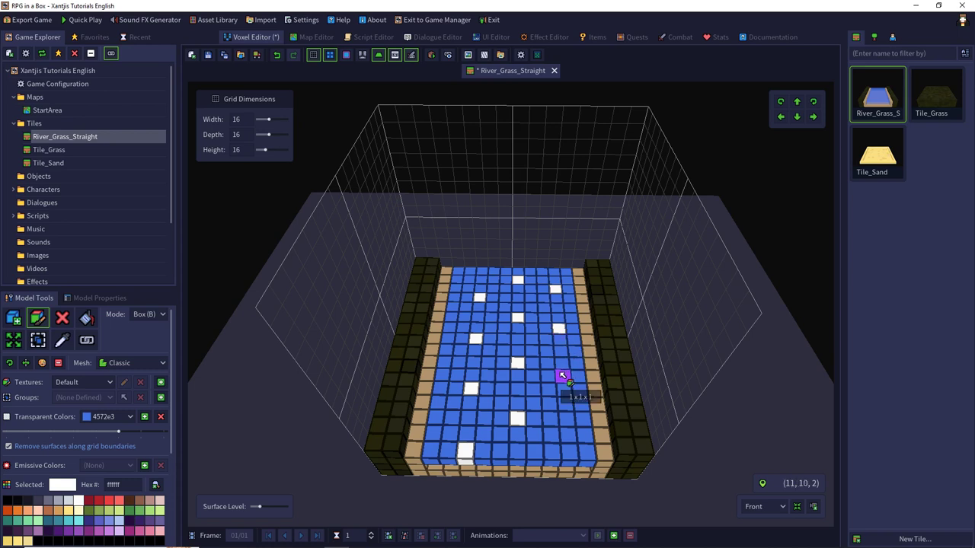
{"action": "left_click", "coordinate": [562, 376]}
{"action": "left_click", "coordinate": [570, 435]}
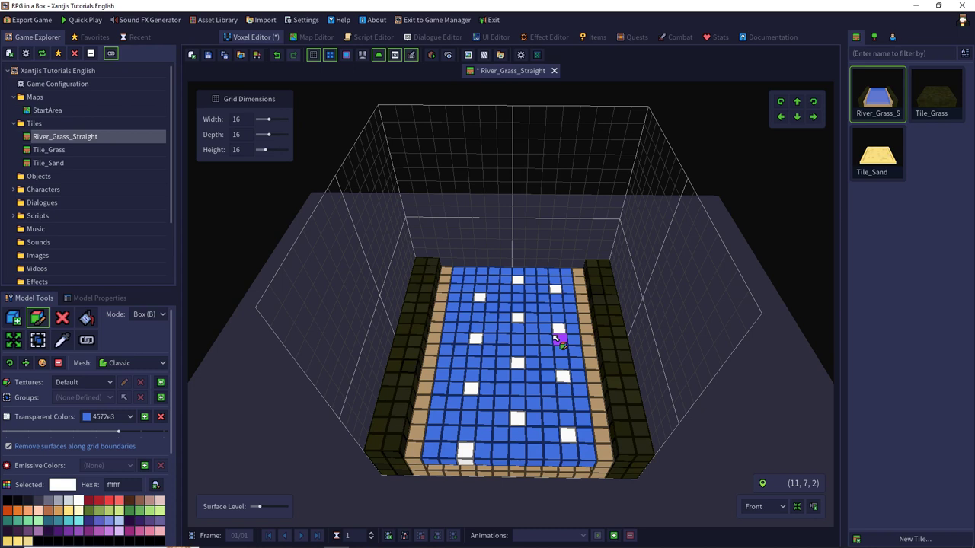
Add white ffffff as a transparent color with its opacity slightly above the midpoint, save the tile, and preview its game mesh.
{"action": "left_click", "coordinate": [145, 417]}
{"action": "left_click", "coordinate": [108, 420]}
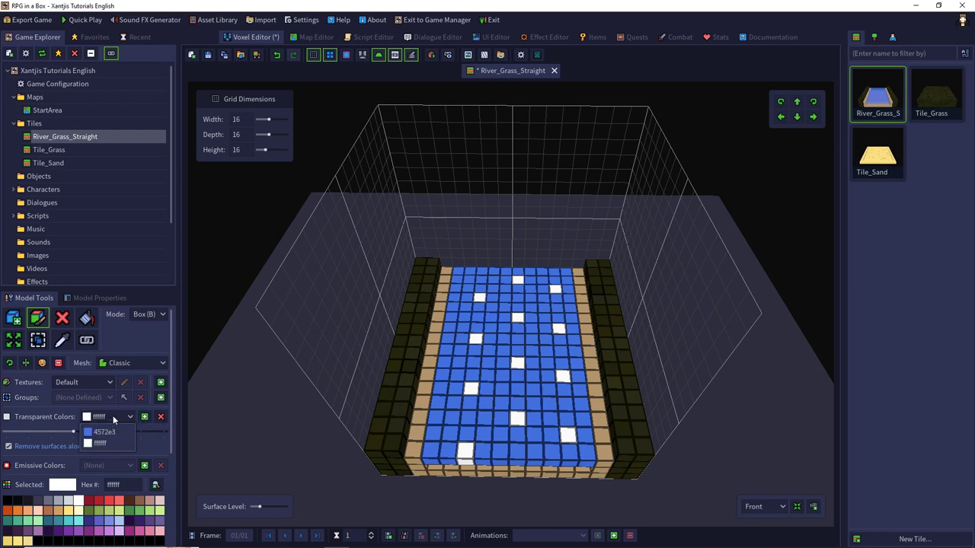
{"action": "left_click", "coordinate": [115, 417]}
{"action": "left_click_drag", "start_coordinate": [74, 432], "coordinate": [97, 431]}
{"action": "left_click", "coordinate": [211, 54]}
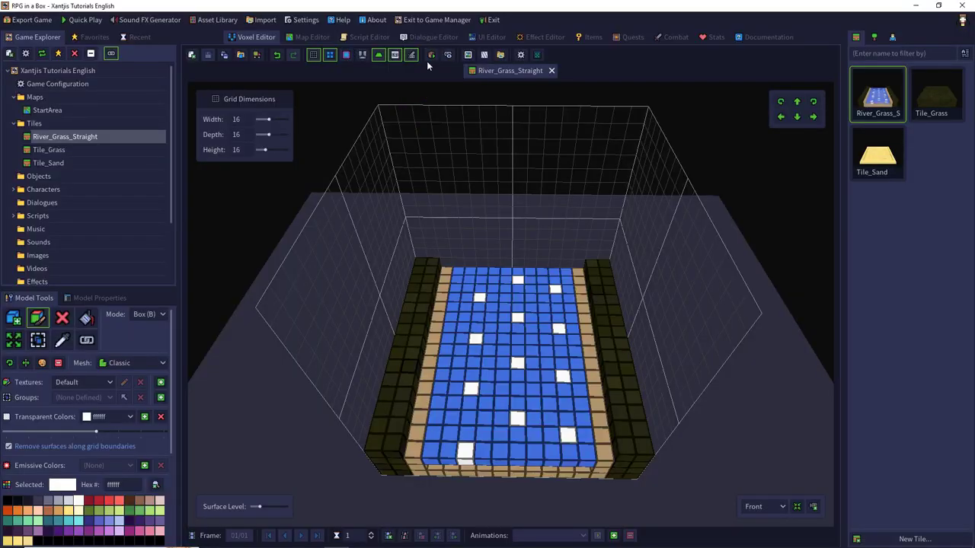
{"action": "left_click", "coordinate": [430, 54]}
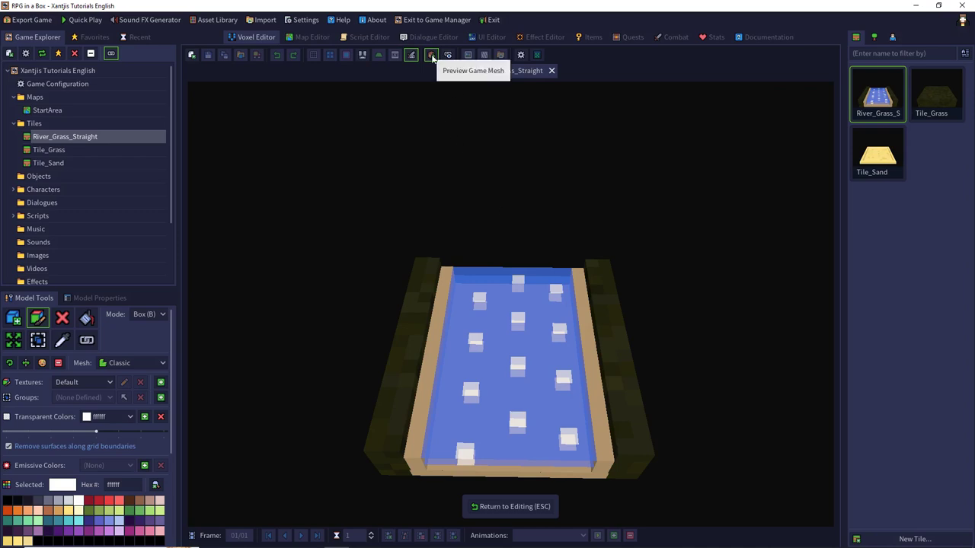
{"action": "left_click", "coordinate": [499, 508]}
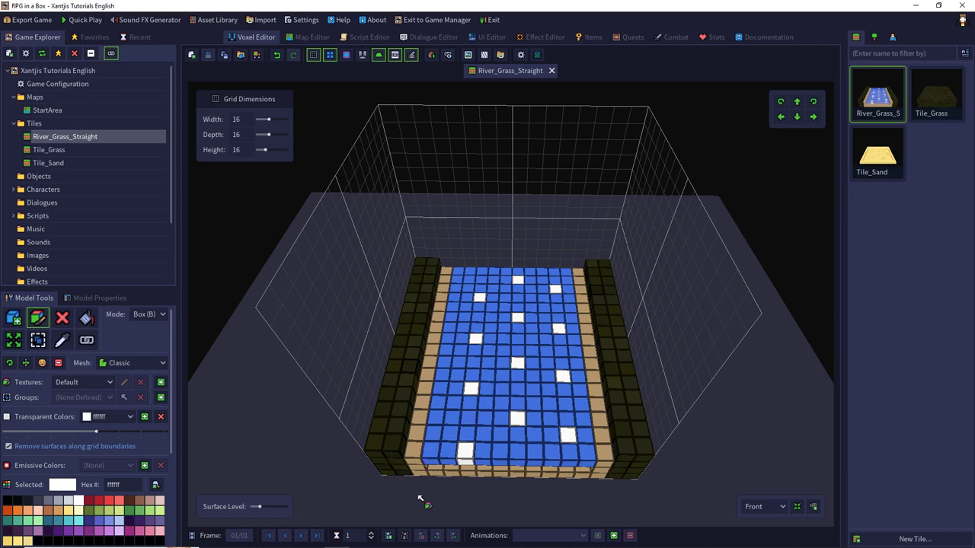
Duplicate the river tile's first frame to create frame 2.
{"action": "left_click", "coordinate": [405, 536]}
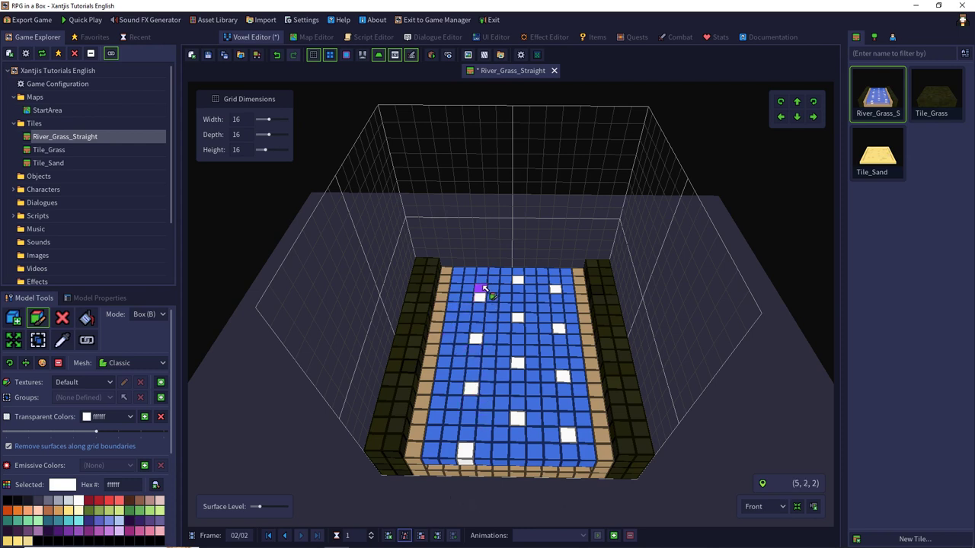
{"action": "left_click", "coordinate": [485, 273]}
{"action": "left_click", "coordinate": [478, 307]}
{"action": "left_click", "coordinate": [479, 354]}
{"action": "left_click", "coordinate": [474, 402]}
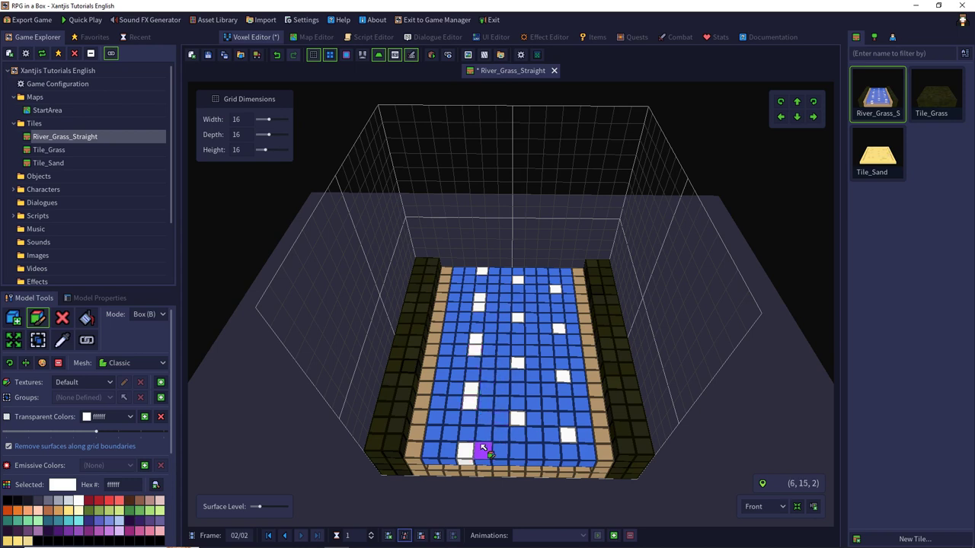
{"action": "left_click", "coordinate": [519, 291]}
{"action": "left_click", "coordinate": [519, 329]}
{"action": "left_click", "coordinate": [519, 375]}
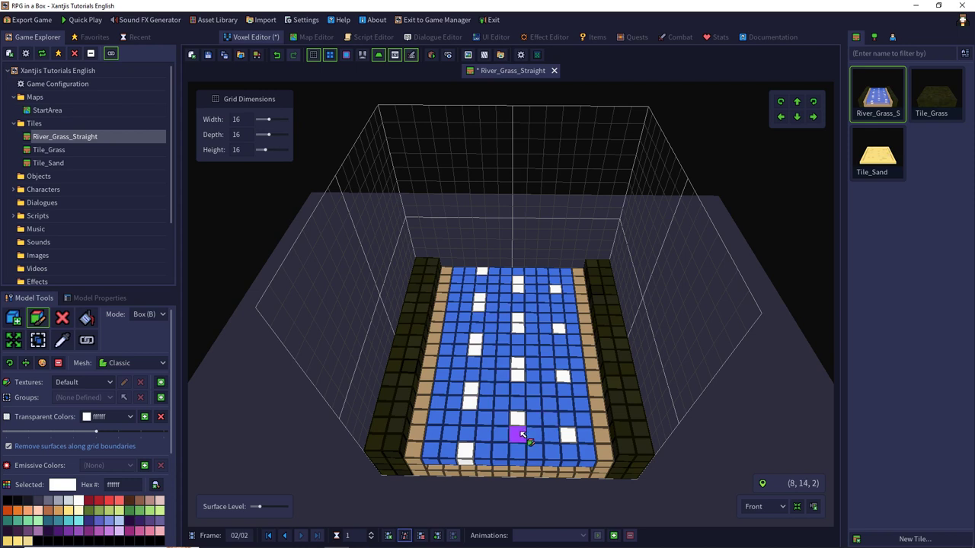
{"action": "left_click", "coordinate": [517, 433]}
{"action": "left_click", "coordinate": [557, 297]}
{"action": "left_click", "coordinate": [559, 340]}
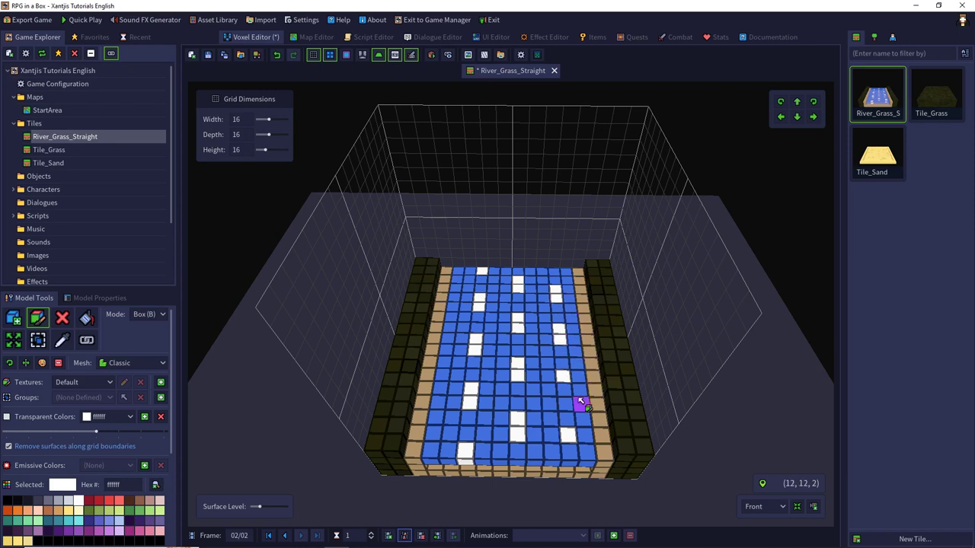
{"action": "left_click", "coordinate": [568, 394]}
{"action": "left_click", "coordinate": [570, 454]}
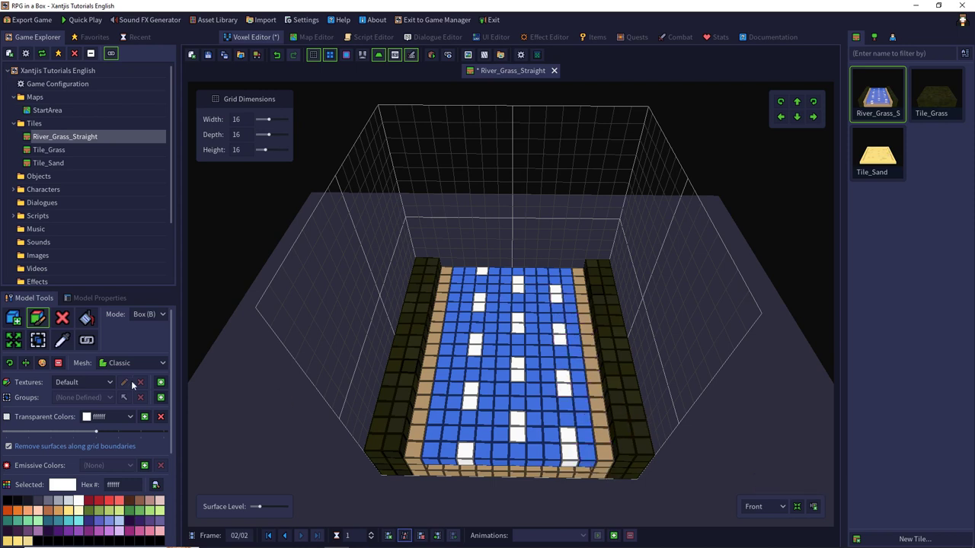
{"action": "left_click", "coordinate": [64, 320]}
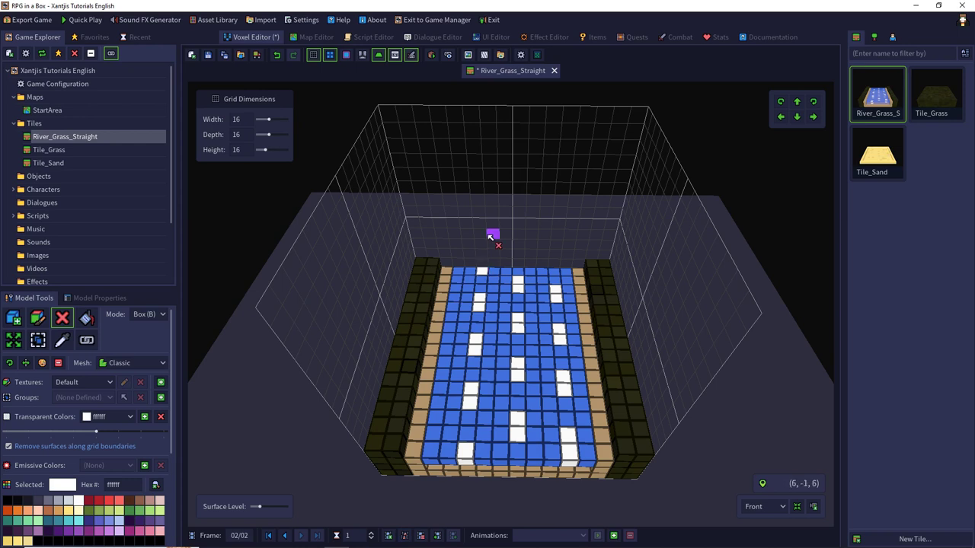
{"action": "key", "text": "ctrl+z"}
{"action": "key", "text": "ctrl+z"}
{"action": "key", "text": "ctrl+z"}
{"action": "key", "text": "ctrl+z"}
{"action": "key", "text": "ctrl+z"}
{"action": "key", "text": "ctrl+z"}
{"action": "key", "text": "ctrl+z"}
{"action": "key", "text": "ctrl+z"}
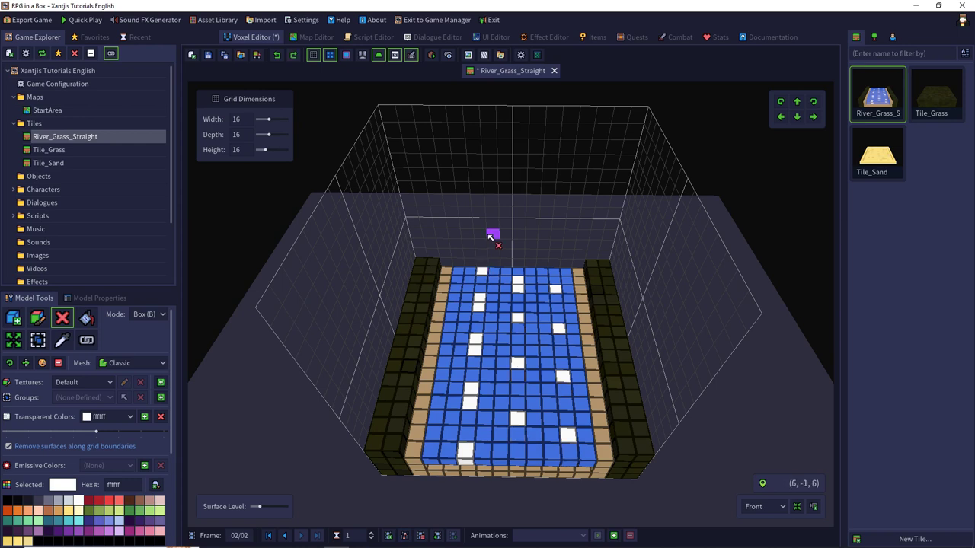
{"action": "key", "text": "ctrl+z"}
{"action": "key", "text": "ctrl+z"}
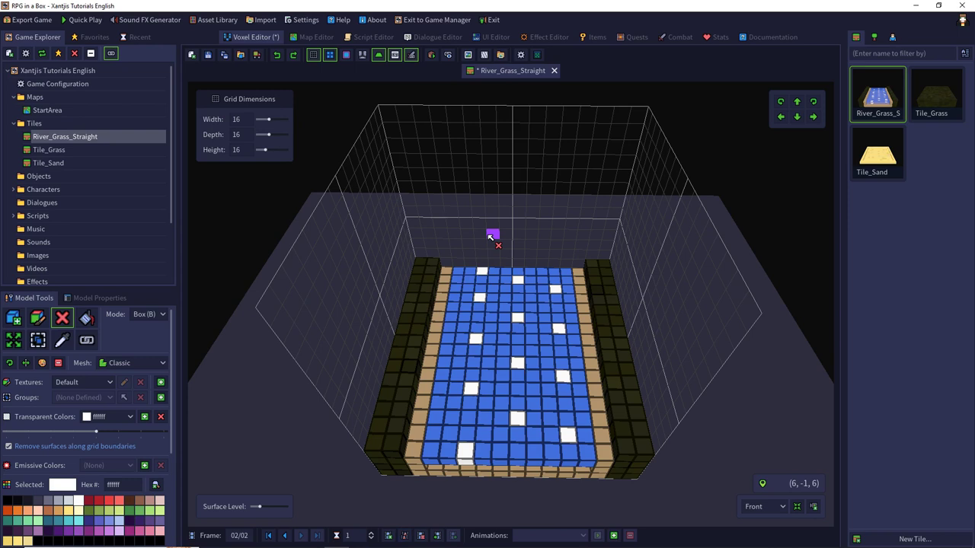
{"action": "key", "text": "ctrl+z"}
Select the 10 x 16 x 1 water surface layer in frame 2 and shift it one voxel downstream in the Top view.
{"action": "left_click", "coordinate": [39, 339]}
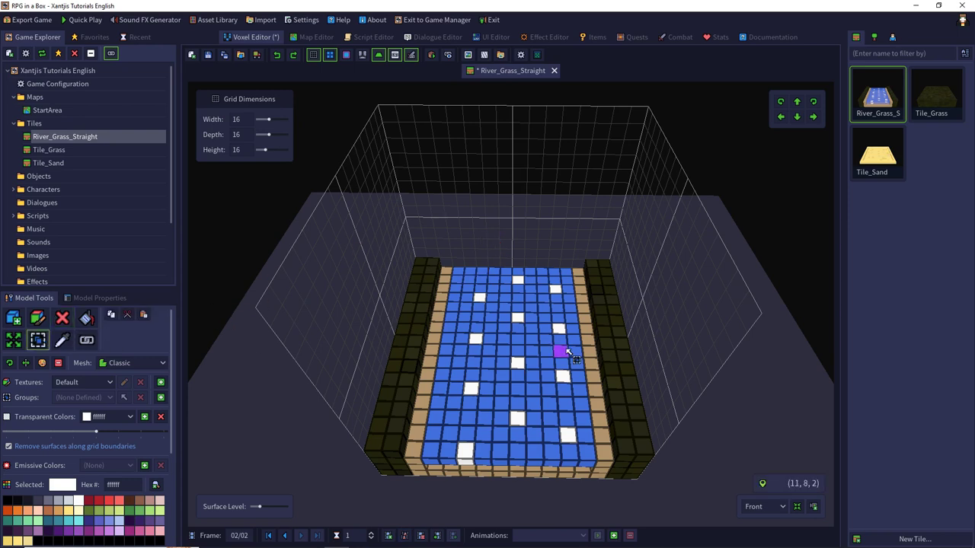
{"action": "left_click_drag", "start_coordinate": [459, 271], "coordinate": [582, 453]}
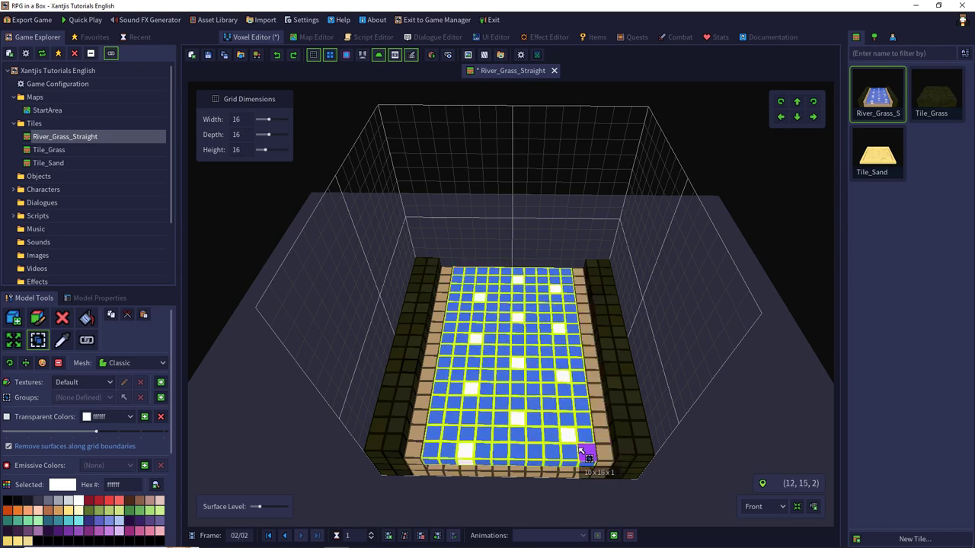
{"action": "key", "text": "KP_7"}
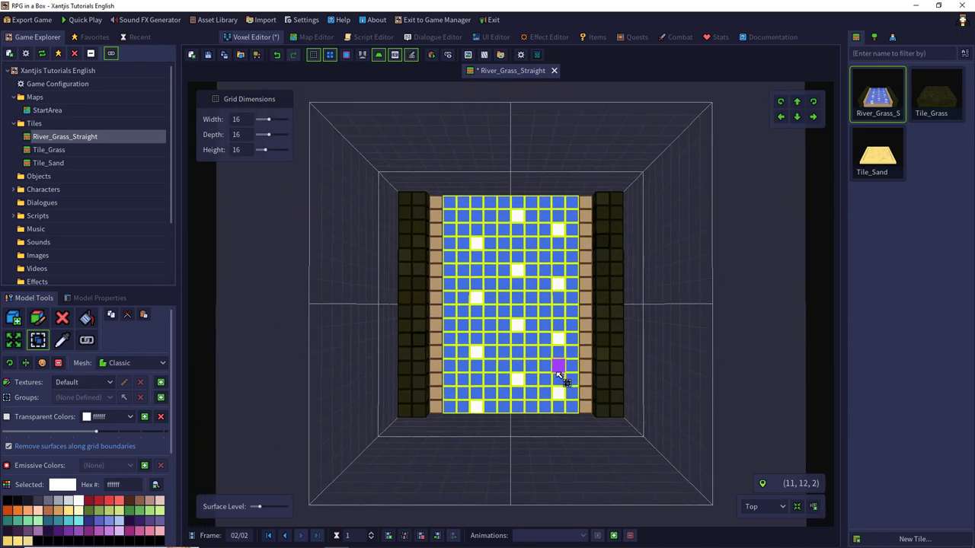
{"action": "left_click", "coordinate": [796, 117]}
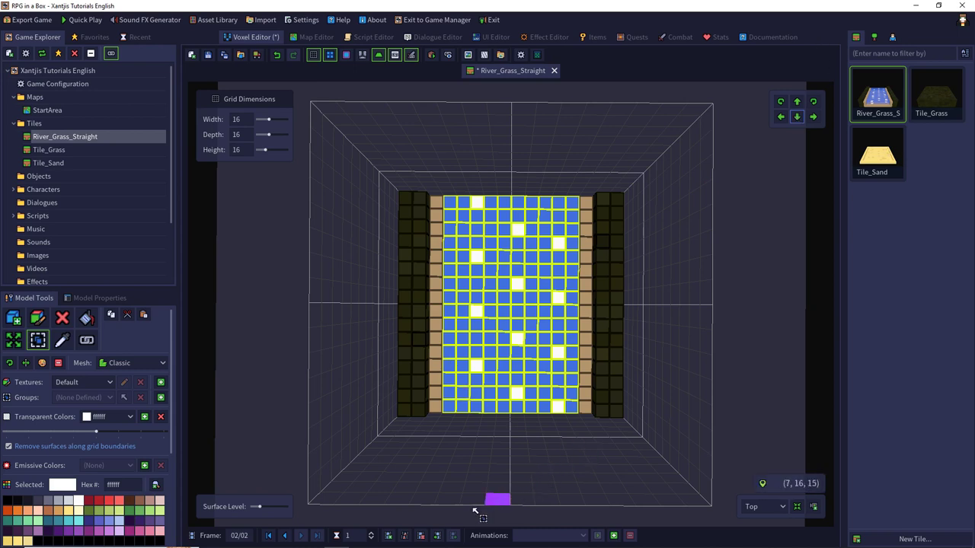
Duplicate frame 2 as frame 3 and shift its 10 x 16 x 1 water surface layer one voxel further downstream.
{"action": "left_click", "coordinate": [438, 535]}
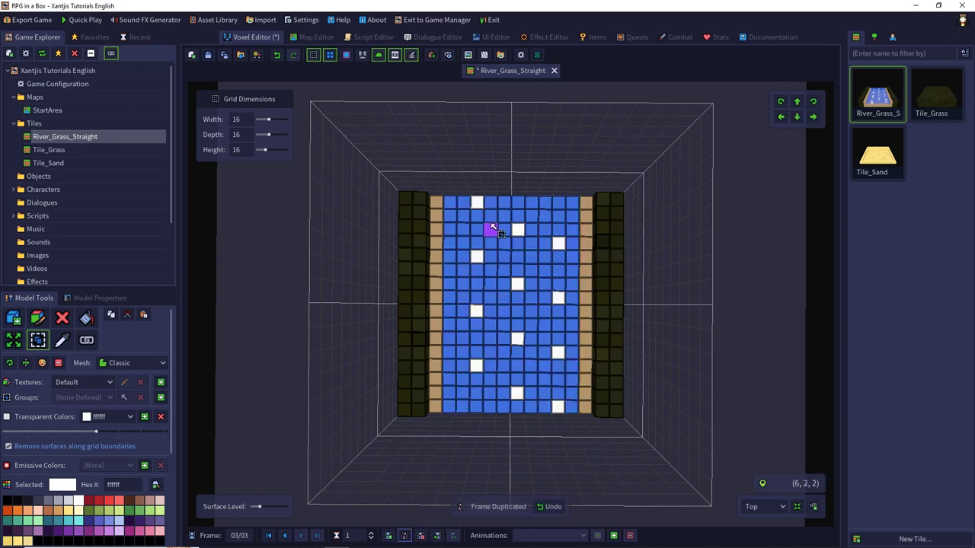
{"action": "left_click_drag", "start_coordinate": [455, 206], "coordinate": [573, 410]}
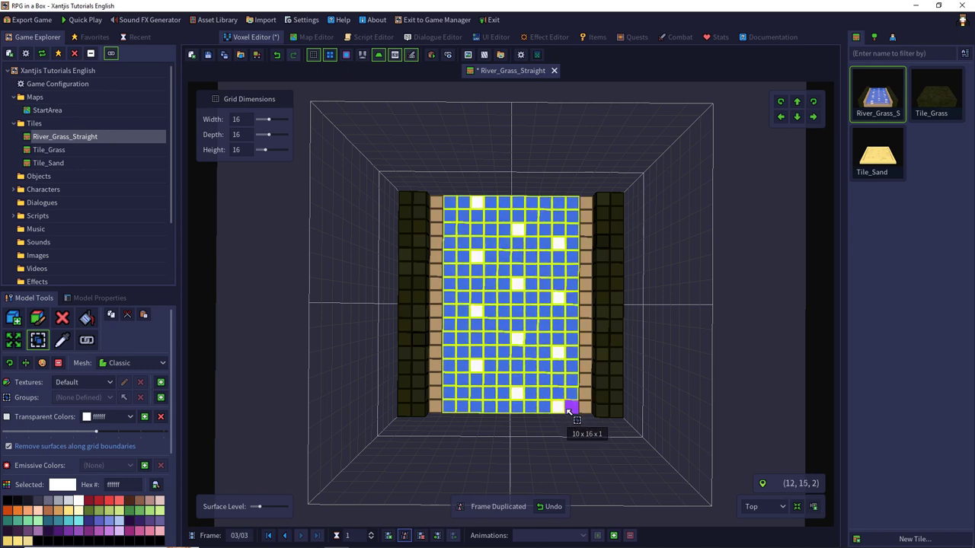
{"action": "left_click", "coordinate": [797, 117]}
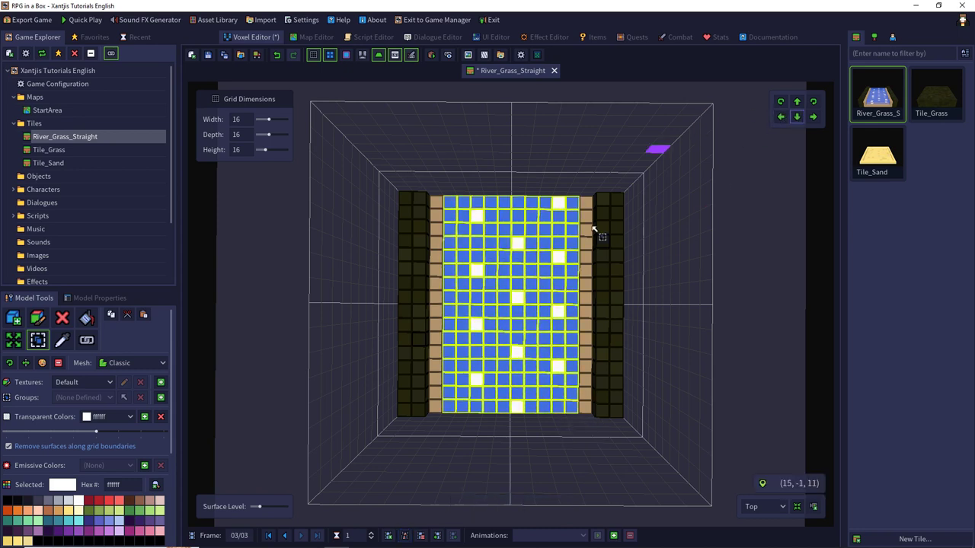
Duplicate frame 3 as frame 4, shift its water surface layer one voxel further downstream, and return to frame 1.
{"action": "left_click", "coordinate": [404, 537]}
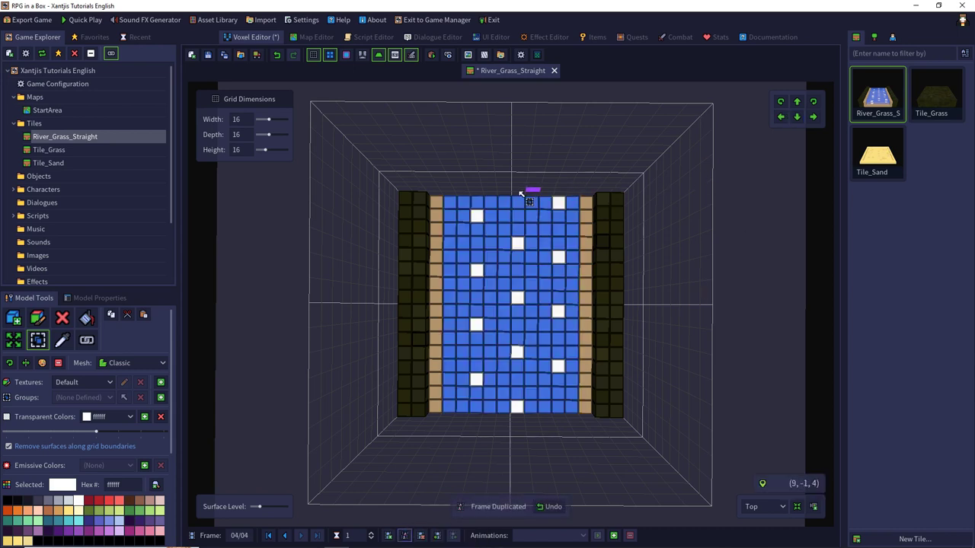
{"action": "left_click_drag", "start_coordinate": [446, 200], "coordinate": [567, 409]}
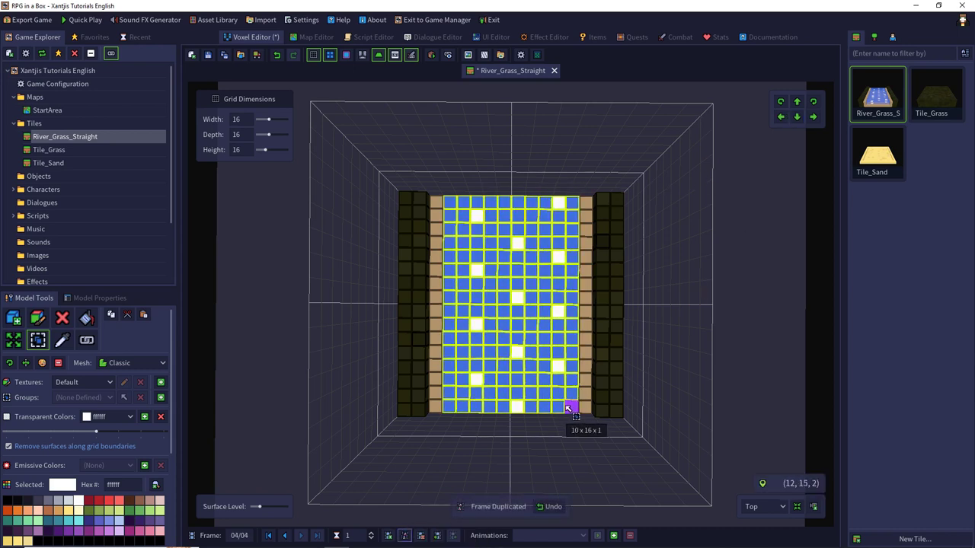
{"action": "left_click", "coordinate": [798, 117]}
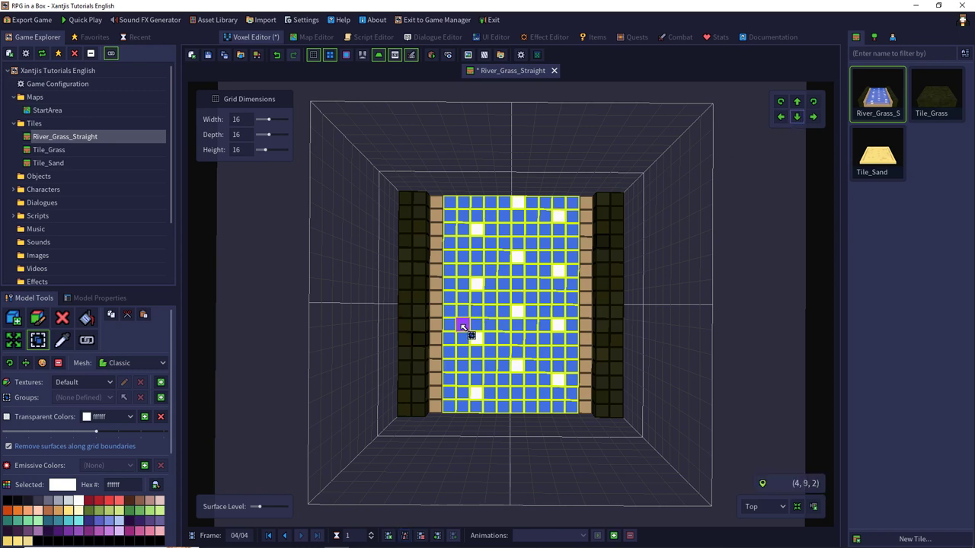
{"action": "left_click", "coordinate": [666, 318]}
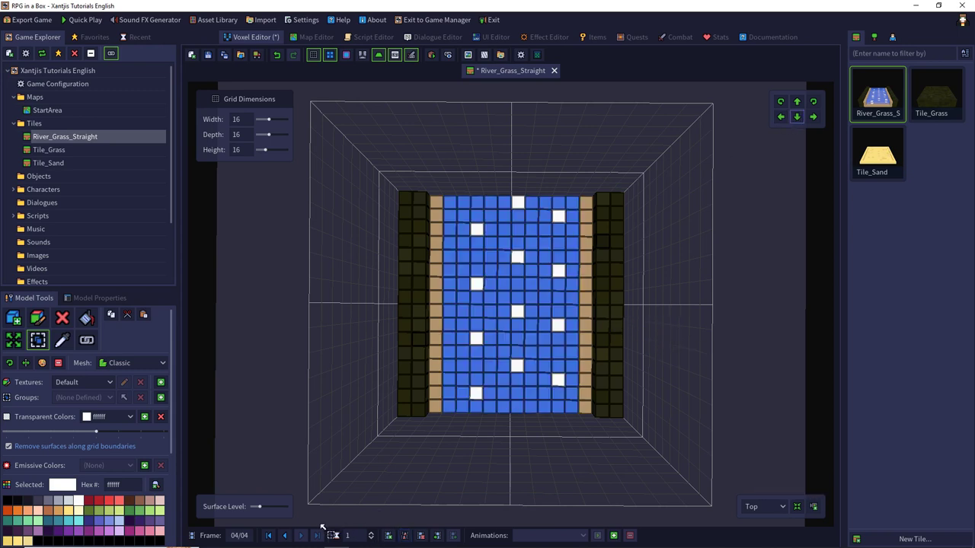
{"action": "left_click", "coordinate": [284, 536]}
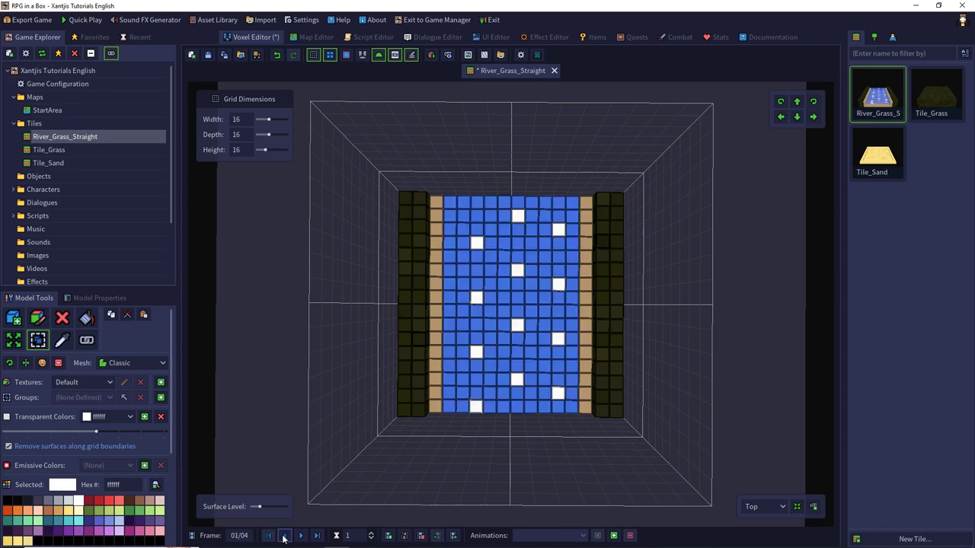
Add a looping "default" animation covering frames 1 to 4 at 8 frames/sec and save the river tile.
{"action": "left_click", "coordinate": [297, 536]}
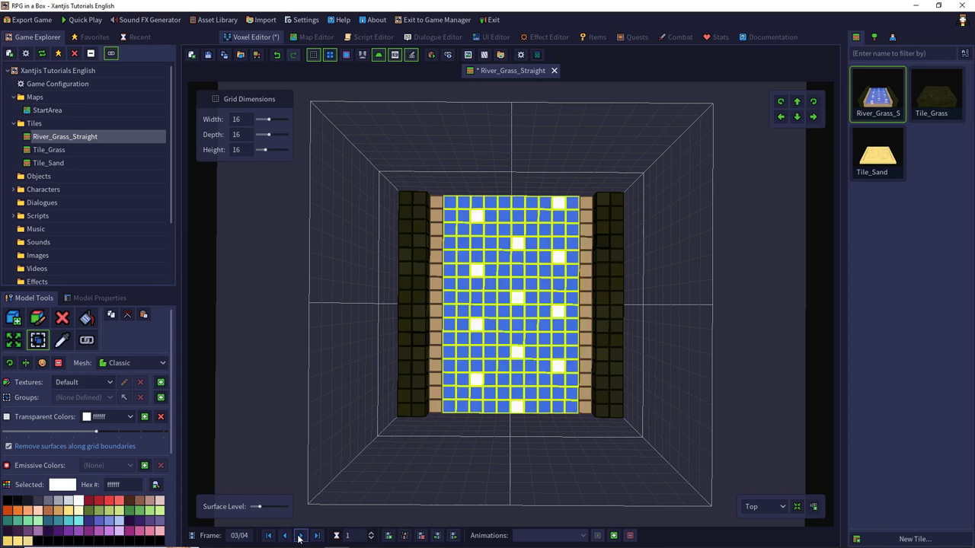
{"action": "left_click", "coordinate": [288, 536]}
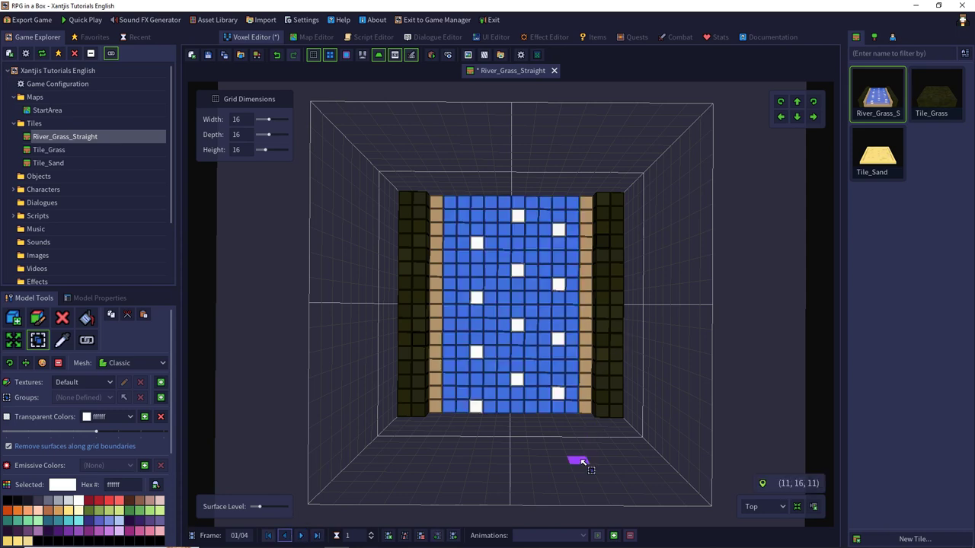
{"action": "left_click", "coordinate": [613, 537]}
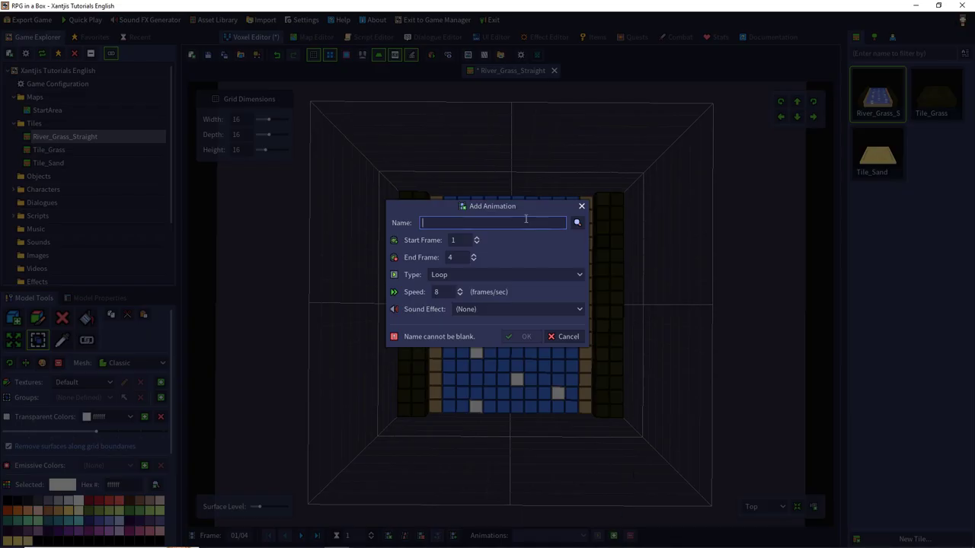
{"action": "left_click", "coordinate": [575, 223]}
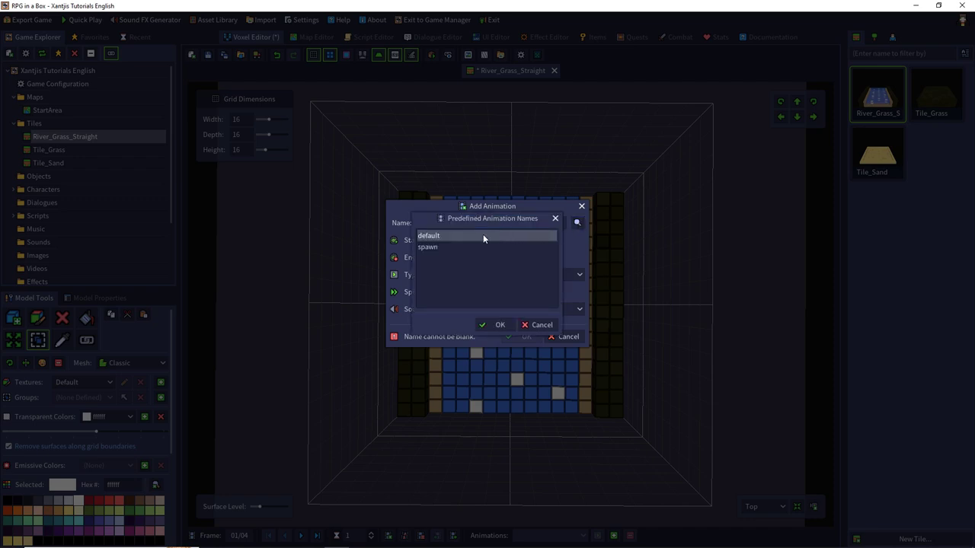
{"action": "double_click", "coordinate": [483, 237]}
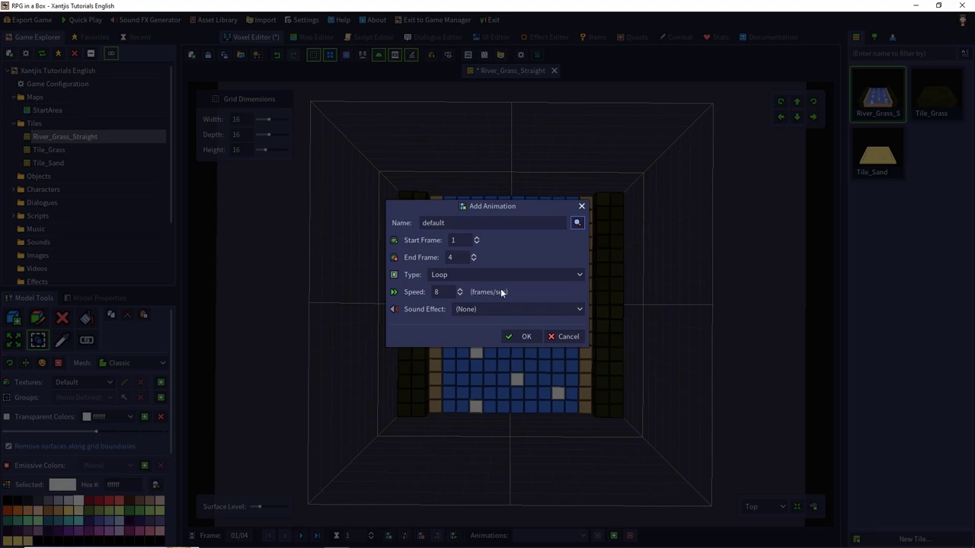
{"action": "left_click", "coordinate": [525, 337]}
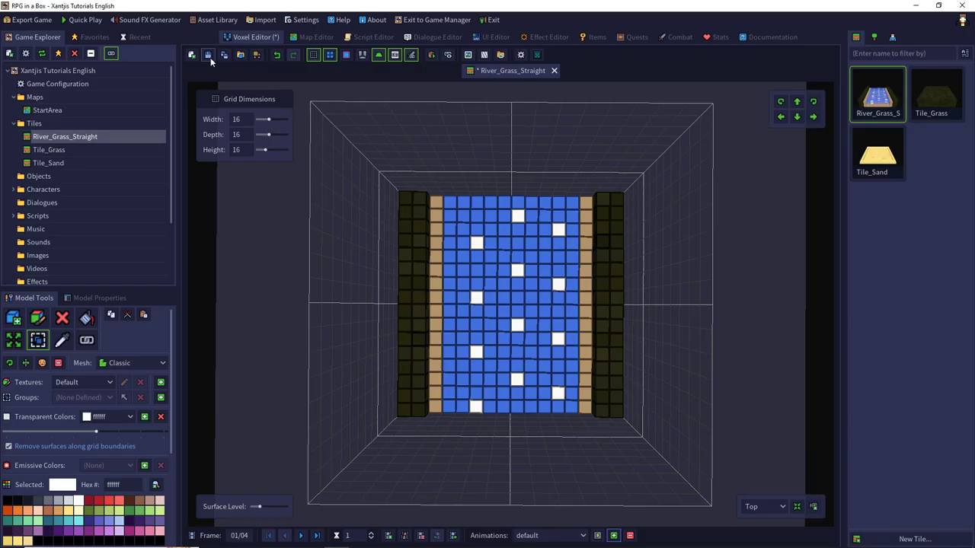
{"action": "left_click", "coordinate": [208, 54]}
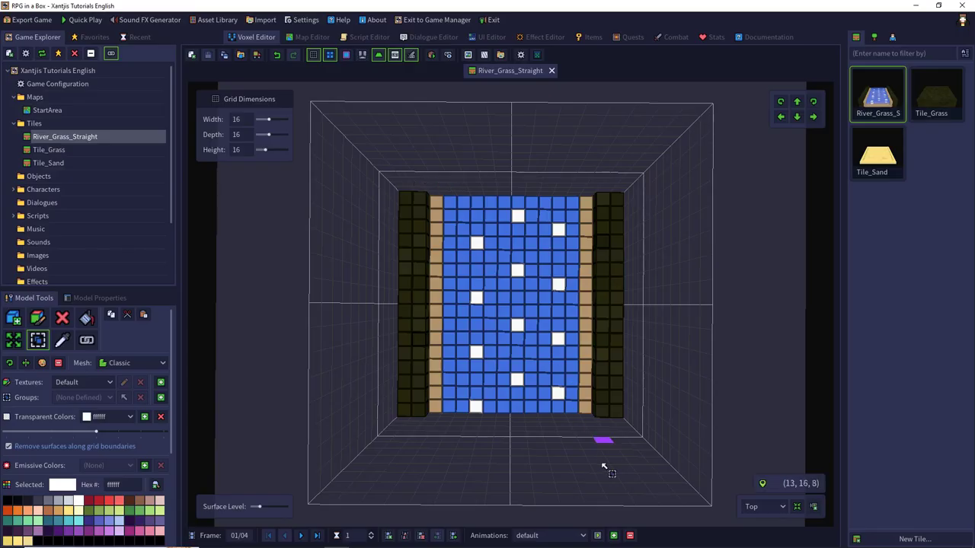
Play the river's default animation, both in the editing grid and in the rendered preview from several angles.
{"action": "left_click", "coordinate": [598, 536]}
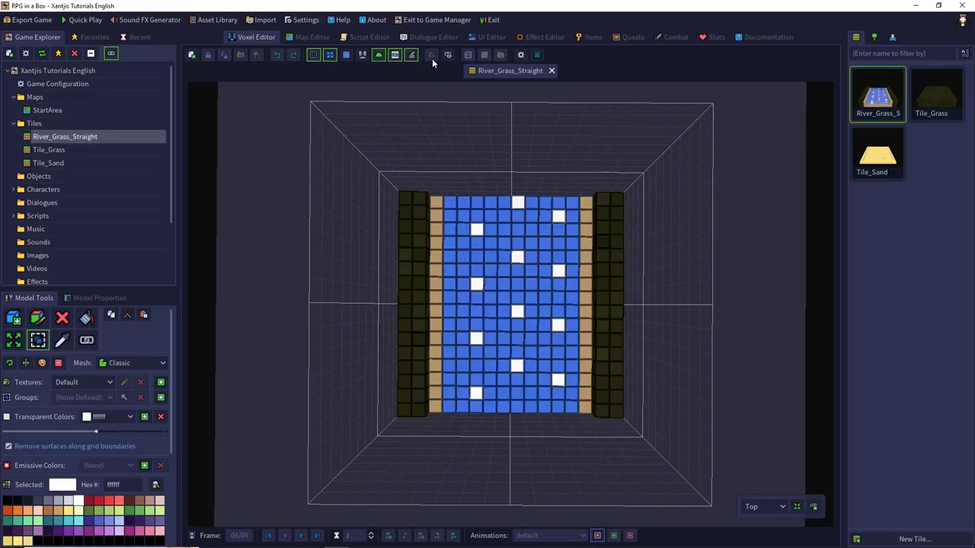
{"action": "left_click", "coordinate": [597, 536]}
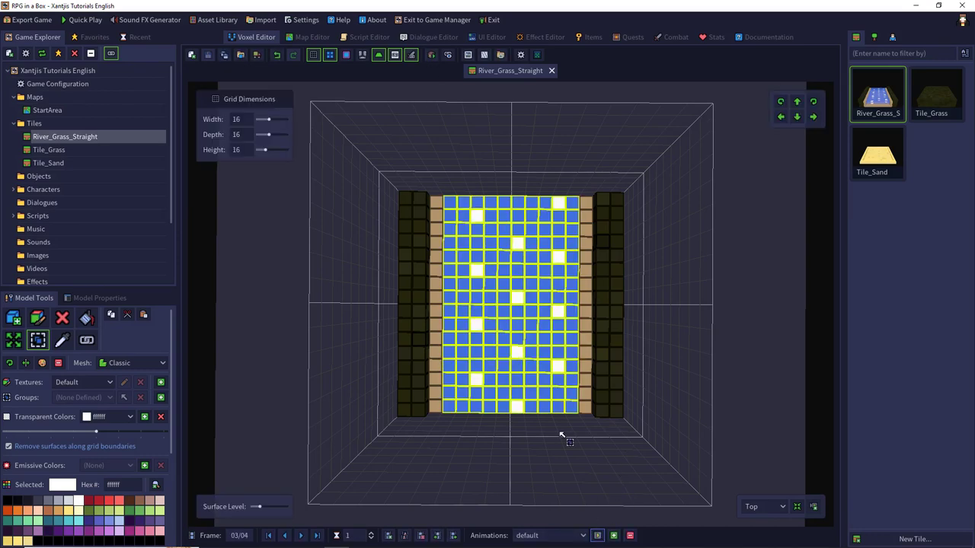
{"action": "left_click", "coordinate": [431, 55]}
{"action": "left_click", "coordinate": [597, 536]}
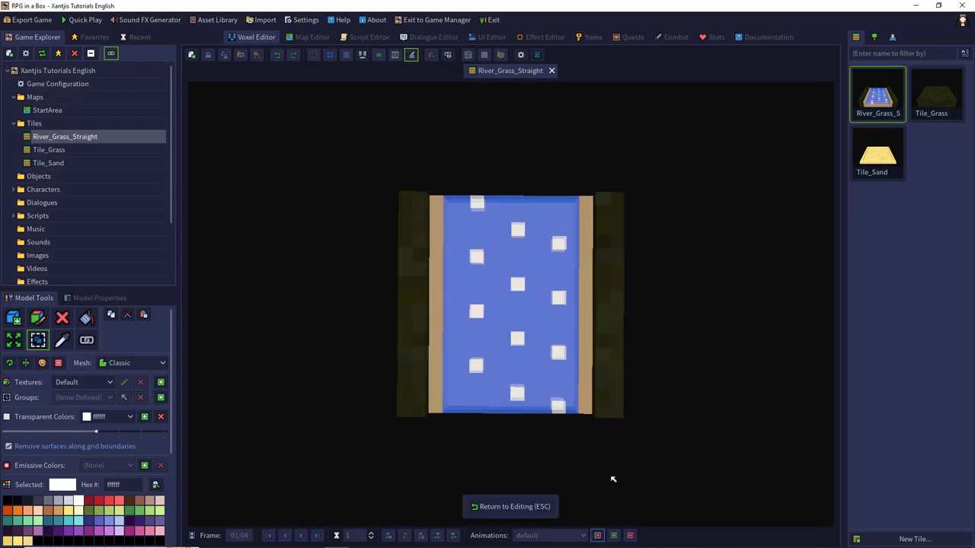
{"action": "right_click_drag", "start_coordinate": [612, 479], "coordinate": [589, 326]}
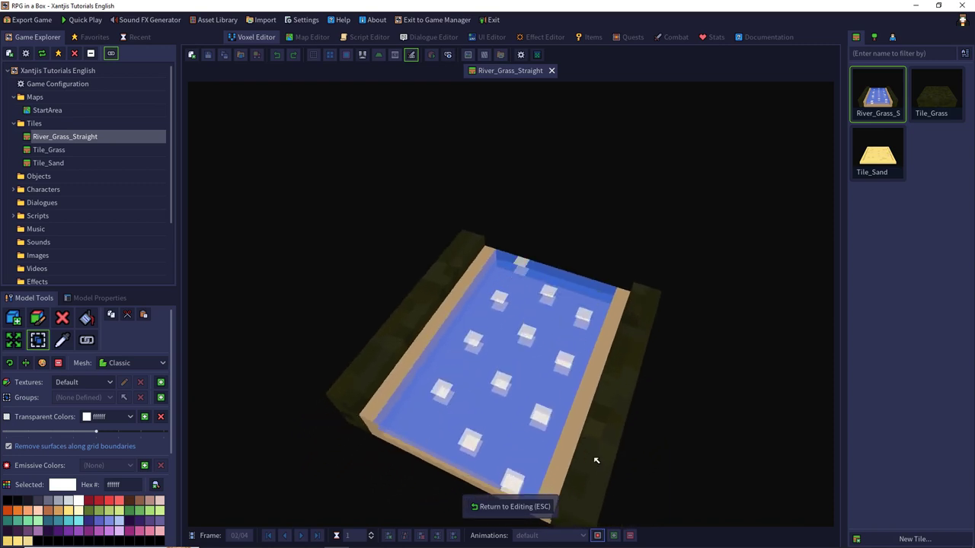
{"action": "left_click", "coordinate": [599, 538]}
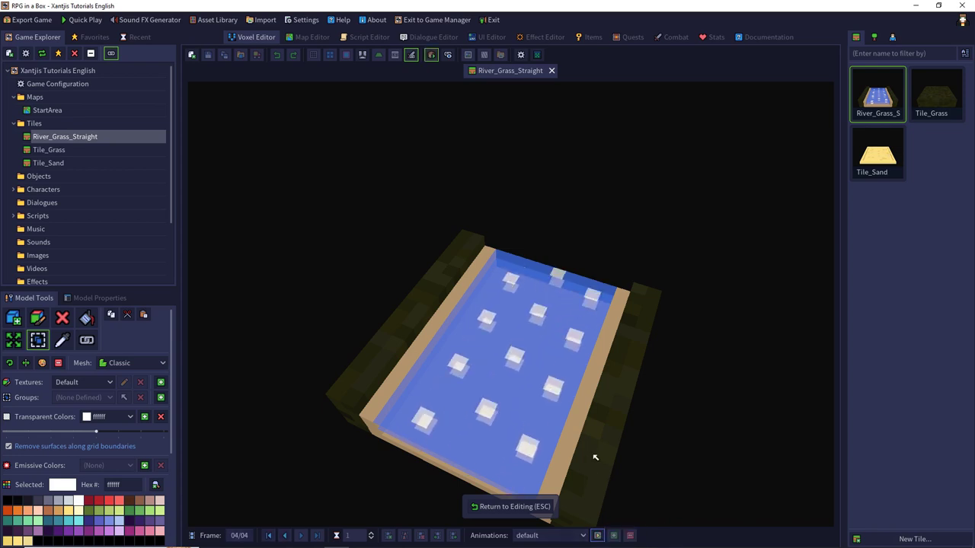
{"action": "right_click_drag", "start_coordinate": [584, 382], "coordinate": [629, 337]}
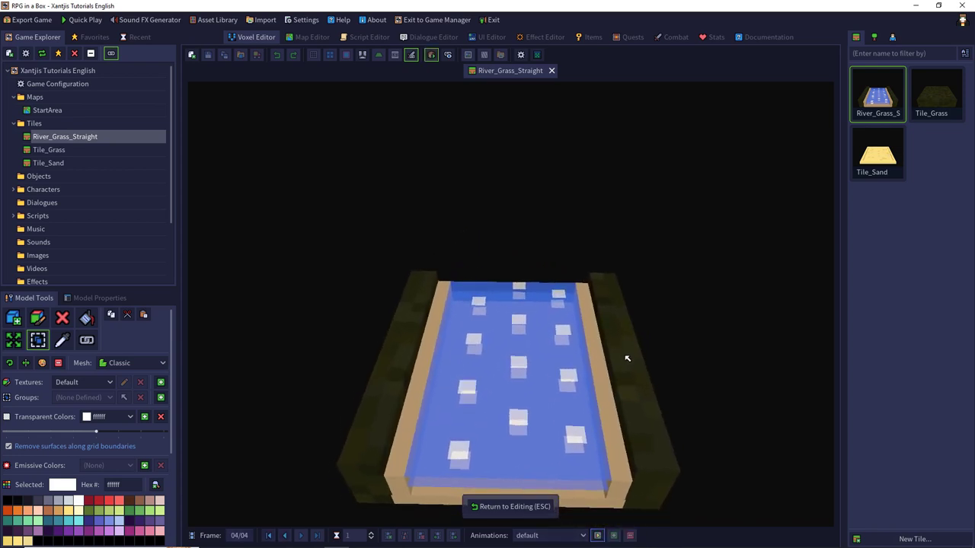
{"action": "left_click", "coordinate": [525, 506]}
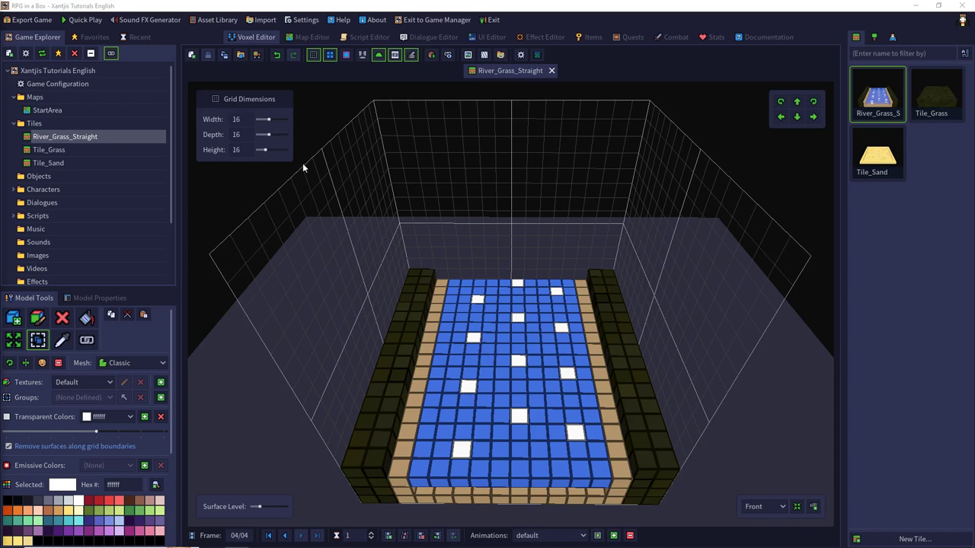
Playtest a new game, walk the character along the river to check the animated water, and quit the game.
{"action": "left_click", "coordinate": [84, 20]}
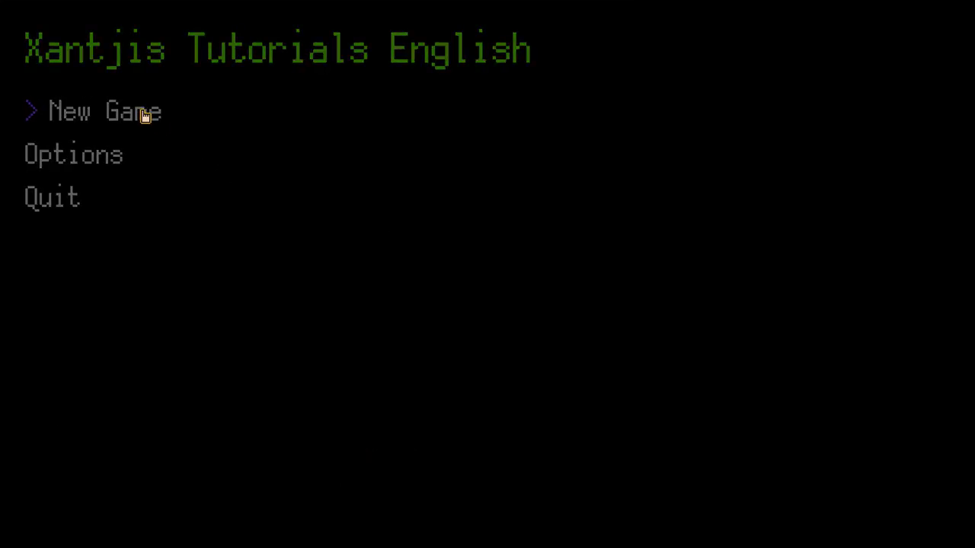
{"action": "left_click", "coordinate": [144, 115]}
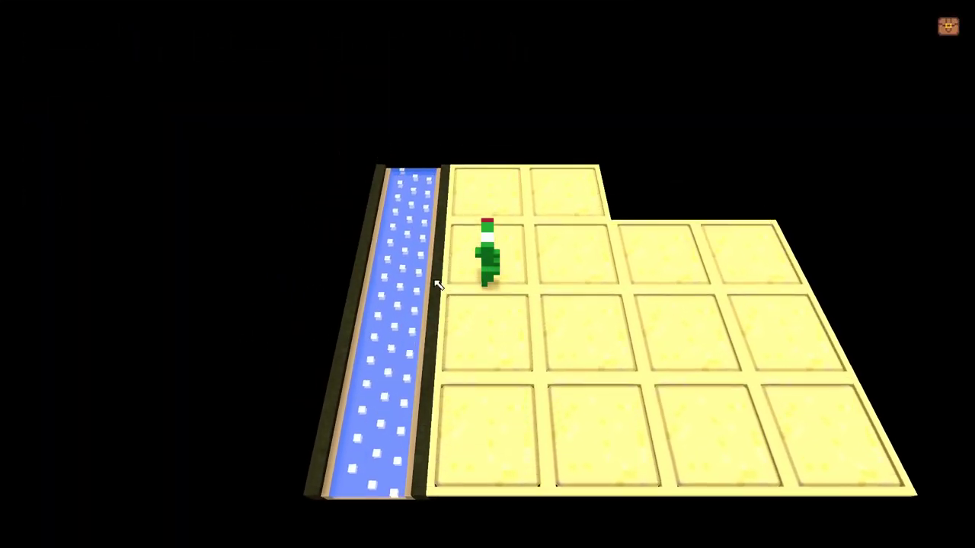
{"action": "key", "text": "Down"}
{"action": "key", "text": "Down"}
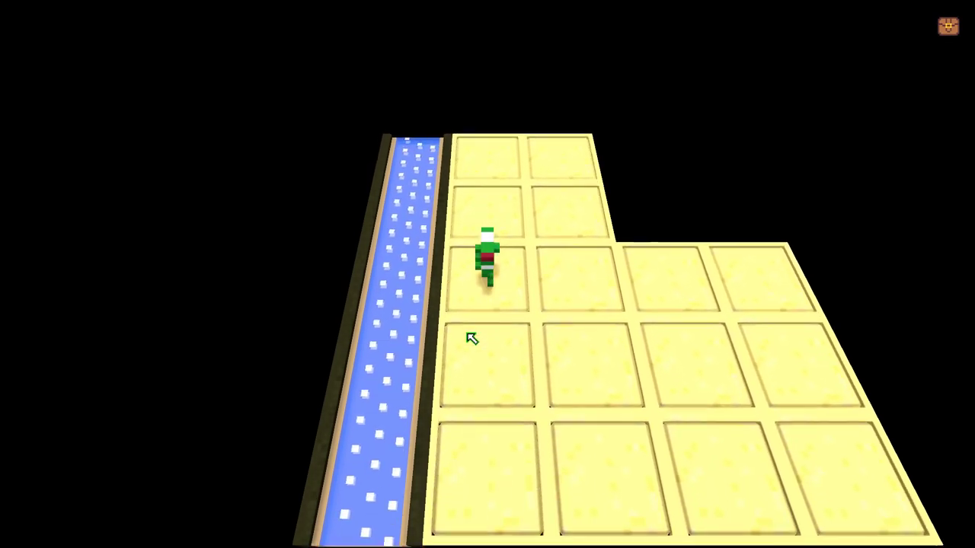
{"action": "key", "text": "Down"}
{"action": "key", "text": "Down"}
{"action": "key", "text": "Down"}
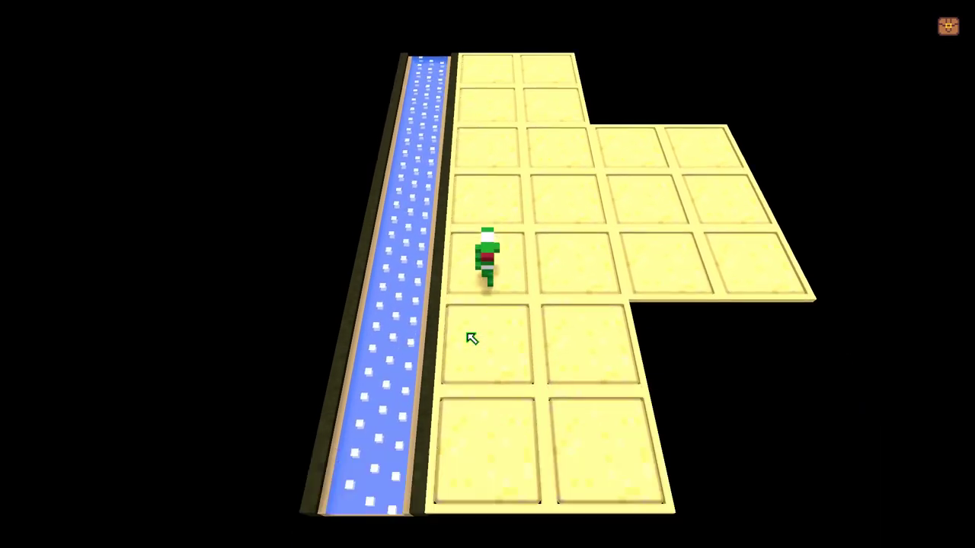
{"action": "key", "text": "Down"}
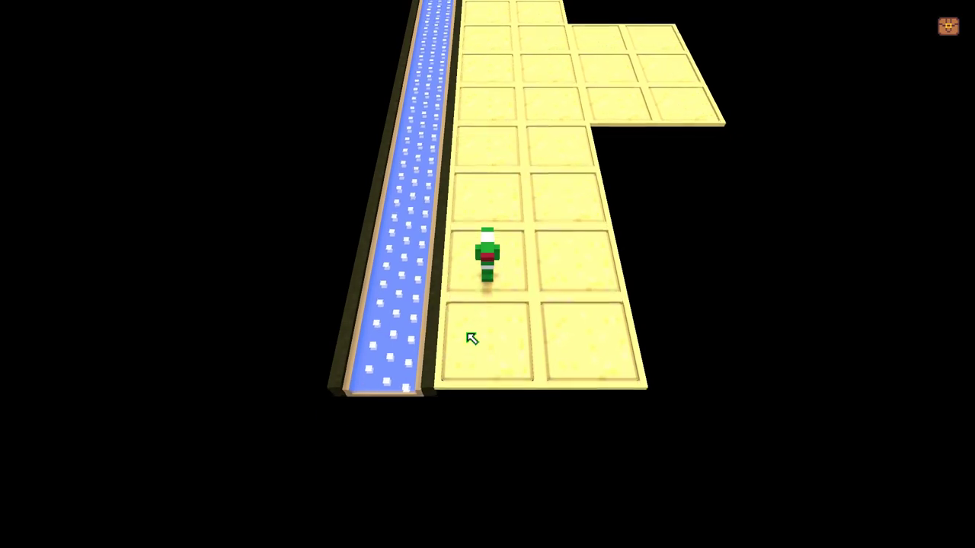
{"action": "key", "text": "Escape"}
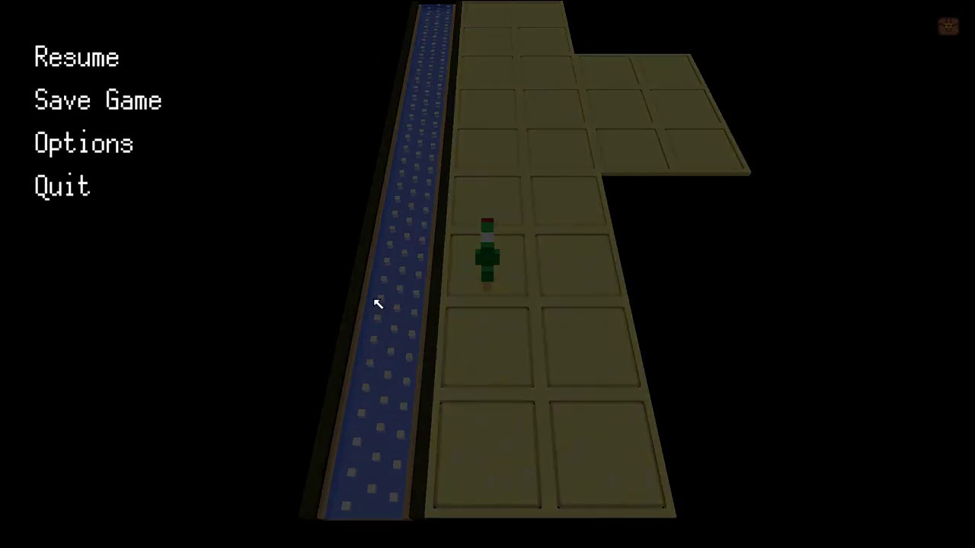
{"action": "left_click", "coordinate": [76, 196]}
{"action": "left_click", "coordinate": [427, 295]}
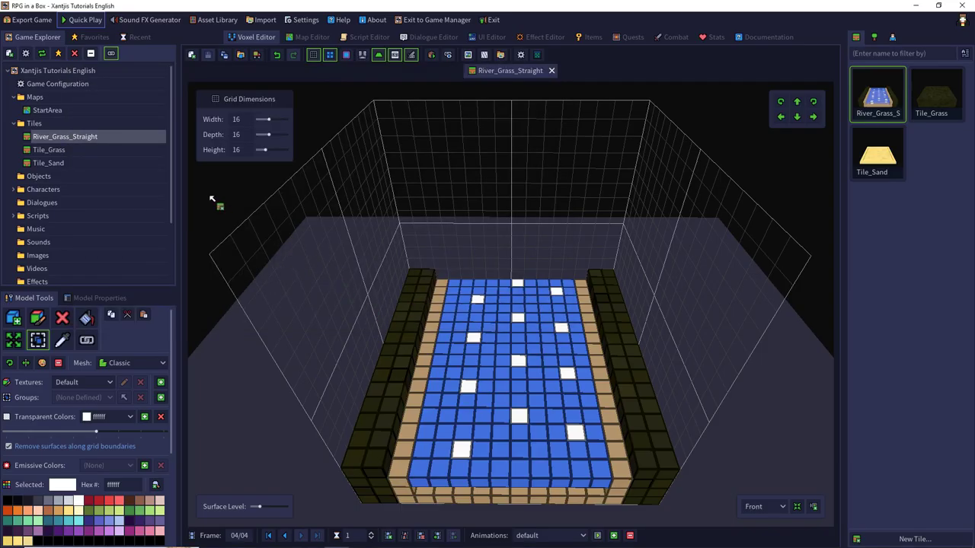
Look through the game configuration's Gameplay, User Interface, Cursors and Sounds settings, and close it without saving.
{"action": "left_click", "coordinate": [26, 54]}
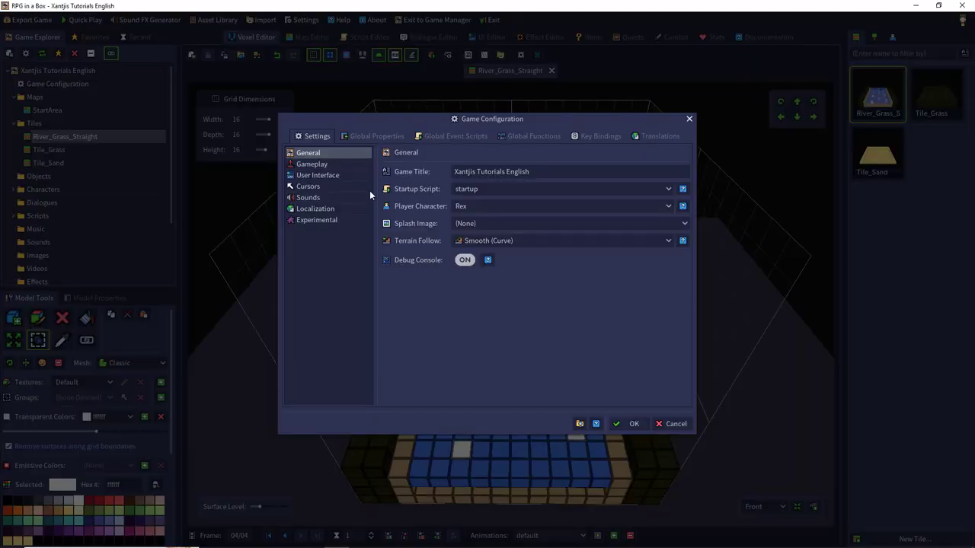
{"action": "left_click", "coordinate": [374, 135]}
{"action": "left_click", "coordinate": [311, 135]}
{"action": "left_click", "coordinate": [312, 165]}
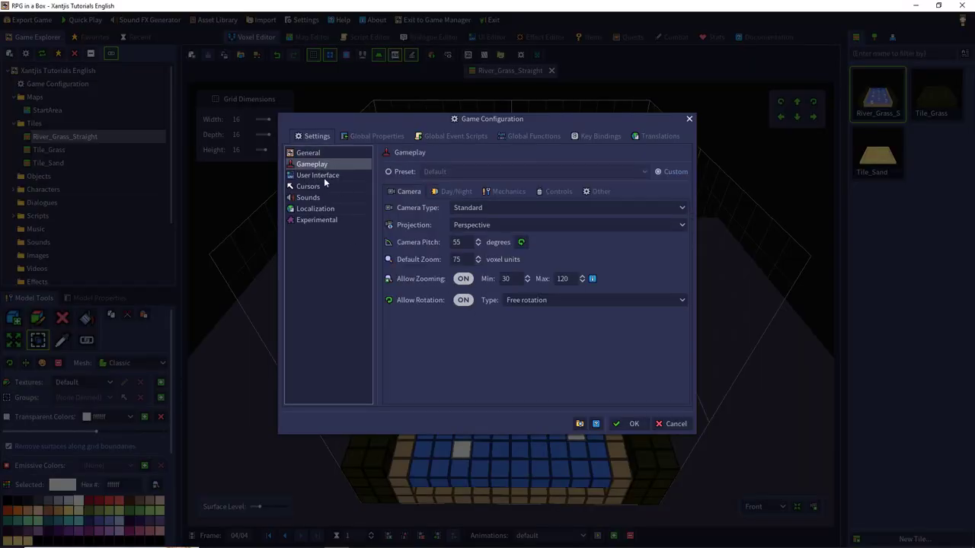
{"action": "left_click", "coordinate": [324, 176]}
{"action": "left_click", "coordinate": [316, 189]}
{"action": "left_click", "coordinate": [316, 198]}
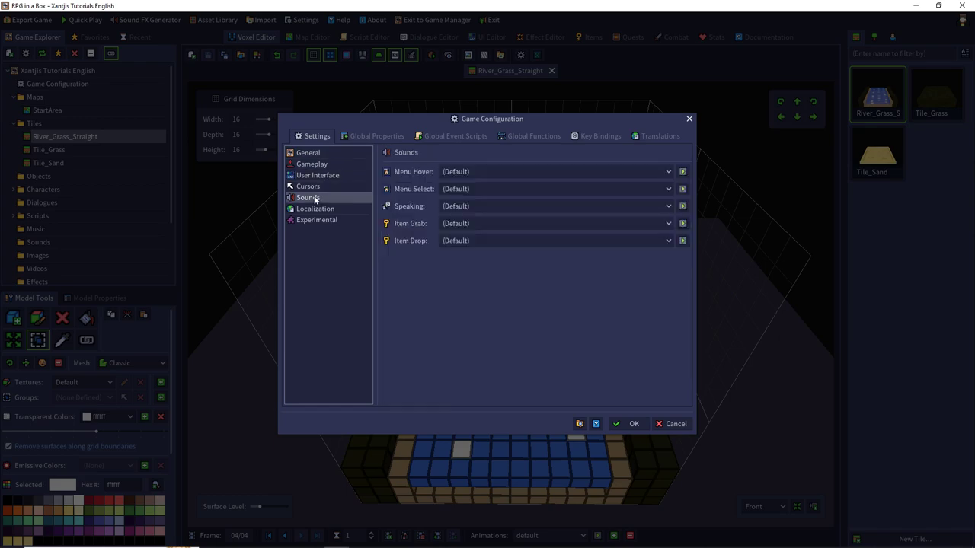
{"action": "key", "text": "Escape"}
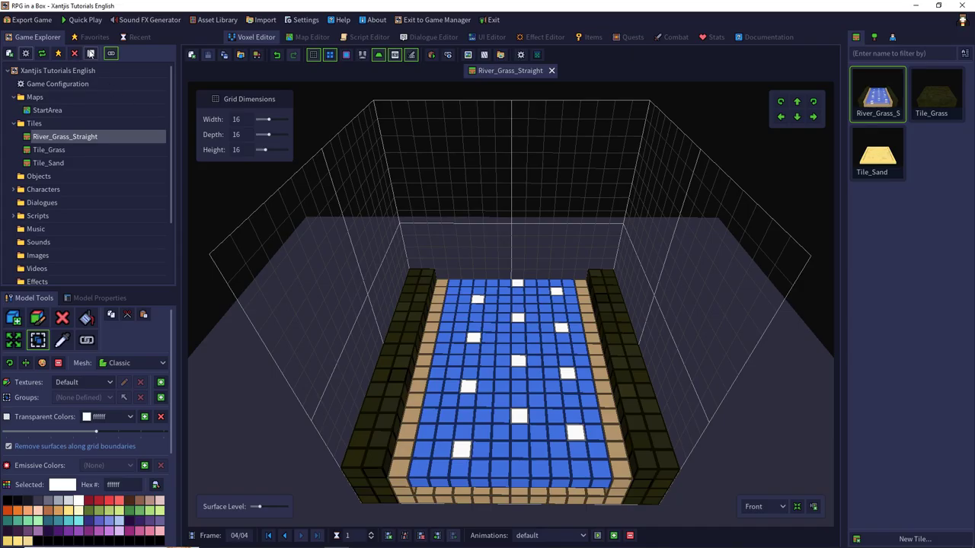
Examine the game configuration's Gameplay settings for camera, day/night and mechanics, including Fog of War.
{"action": "left_click", "coordinate": [32, 54]}
{"action": "left_click", "coordinate": [309, 165]}
{"action": "left_click", "coordinate": [308, 153]}
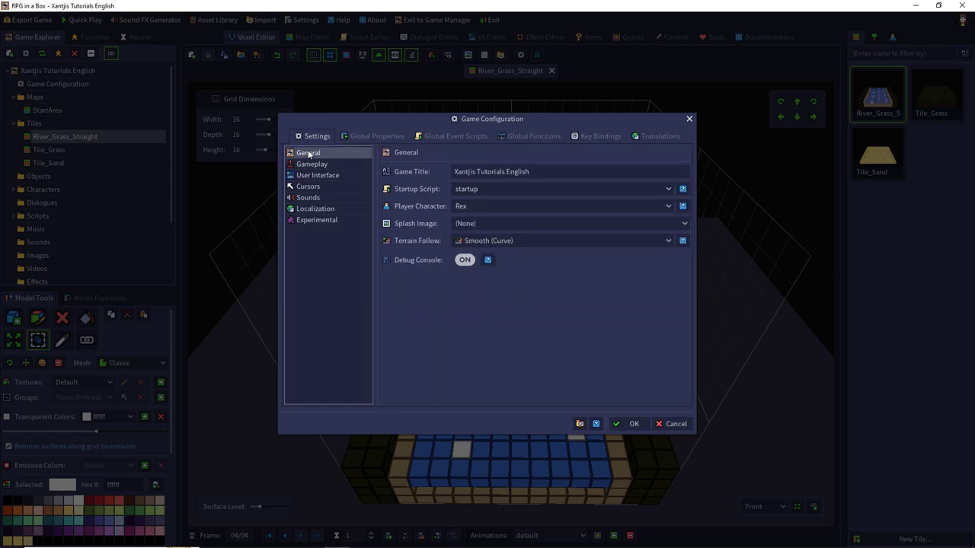
{"action": "left_click", "coordinate": [311, 165]}
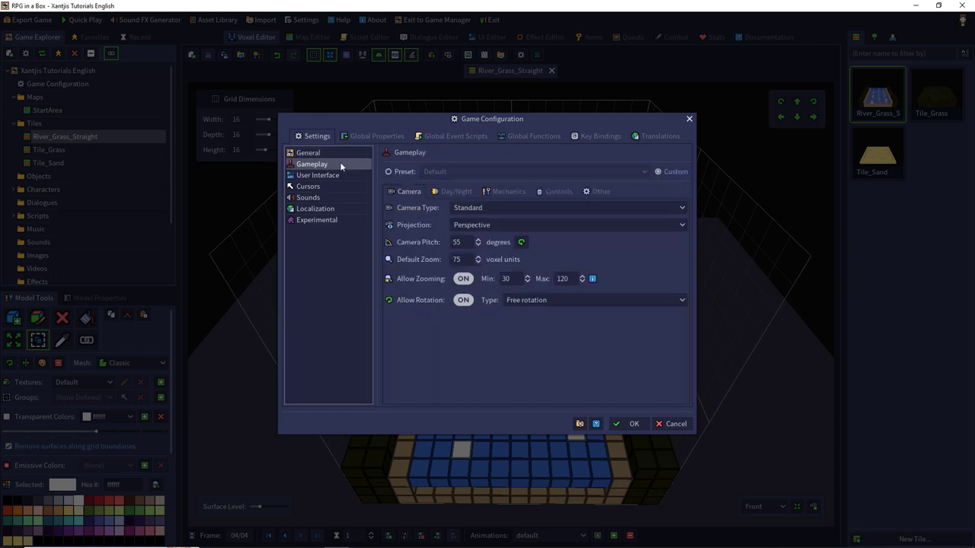
{"action": "left_click", "coordinate": [451, 191]}
{"action": "left_click", "coordinate": [501, 191]}
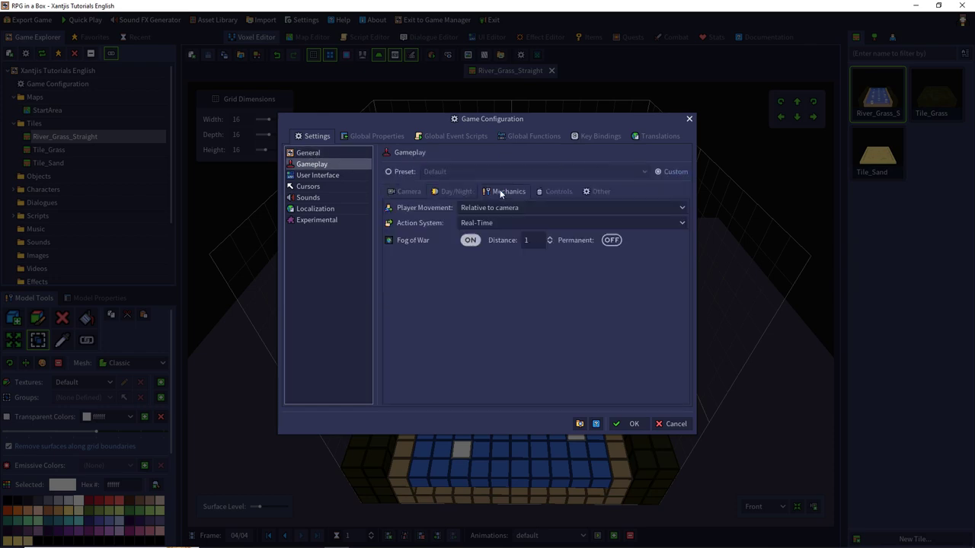
{"action": "left_click", "coordinate": [629, 424]}
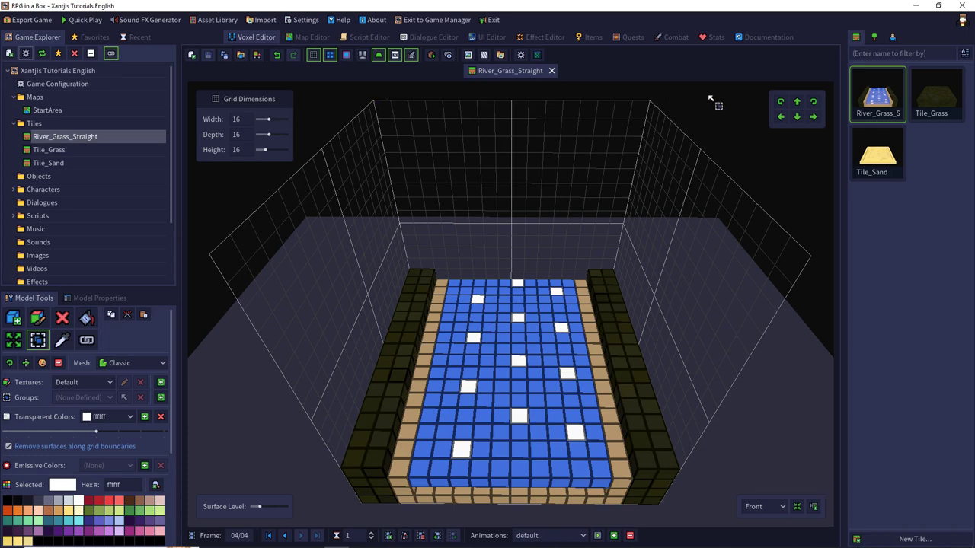
Save a copy of Tile_Grass as a new tile named River_Grass_Corner_Right.
{"action": "double_click", "coordinate": [931, 105]}
{"action": "left_click", "coordinate": [225, 55]}
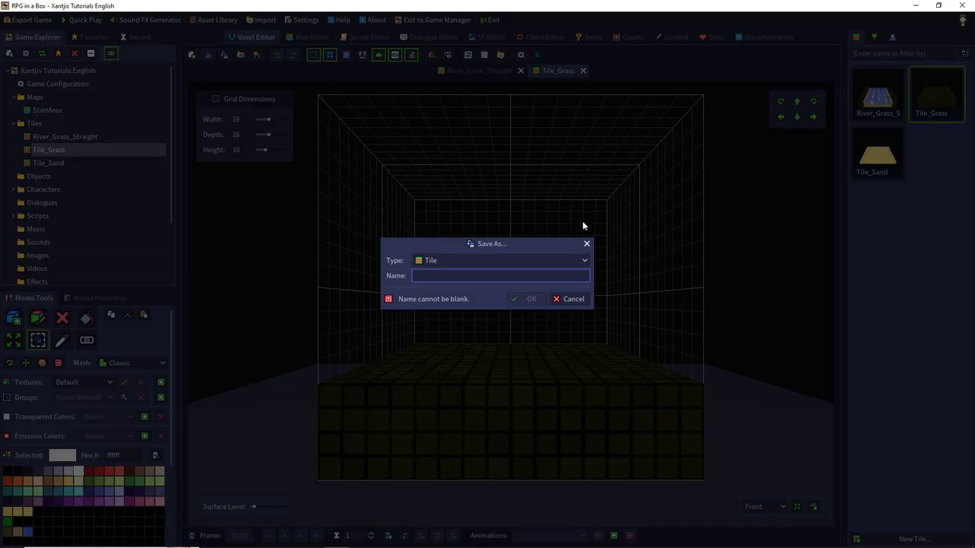
{"action": "type", "text": "R"}
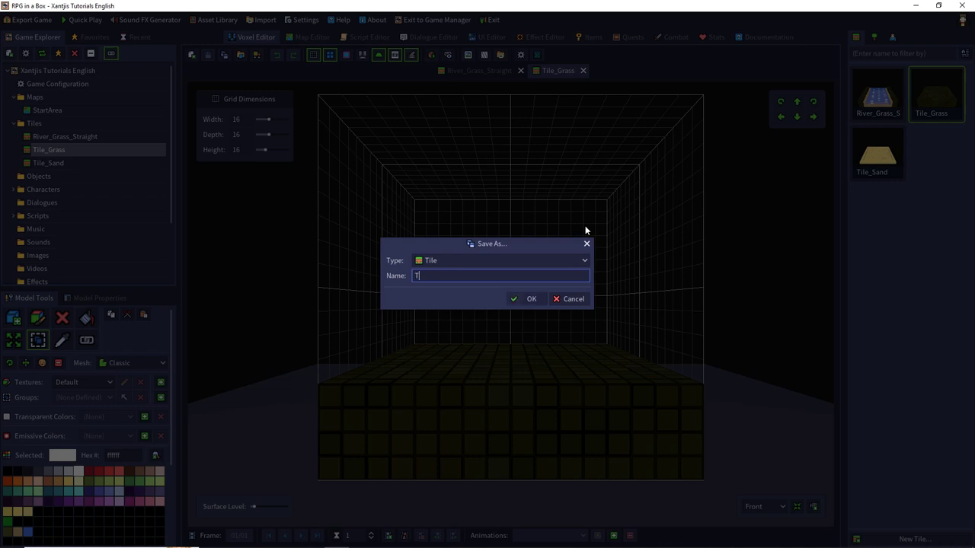
{"action": "key", "text": "BackSpace"}
{"action": "type", "text": "River_Grass_Corner_Right"}
{"action": "key", "text": "Return"}
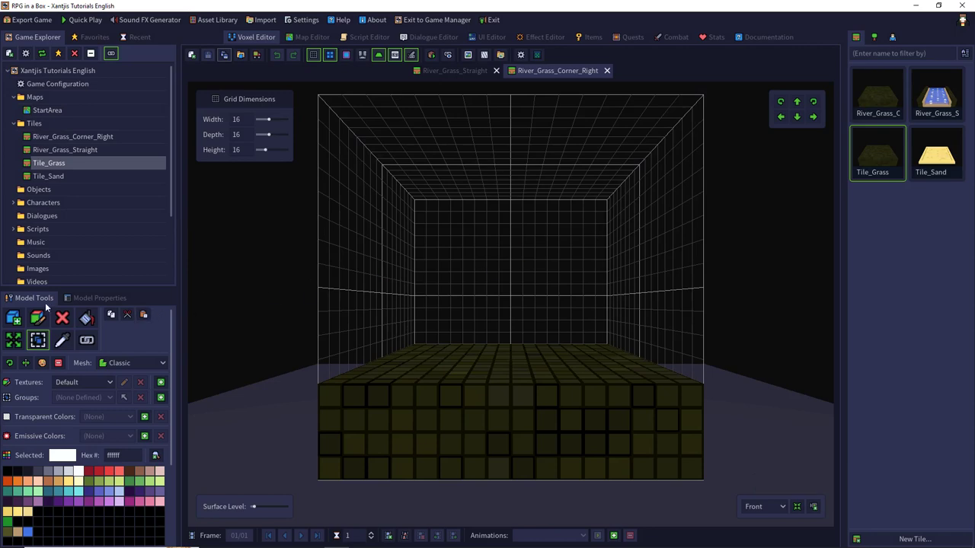
Erase the top grass layer of River_Grass_Corner_Right with box erase to form a river bend open at the back and left edges.
{"action": "left_click", "coordinate": [61, 321]}
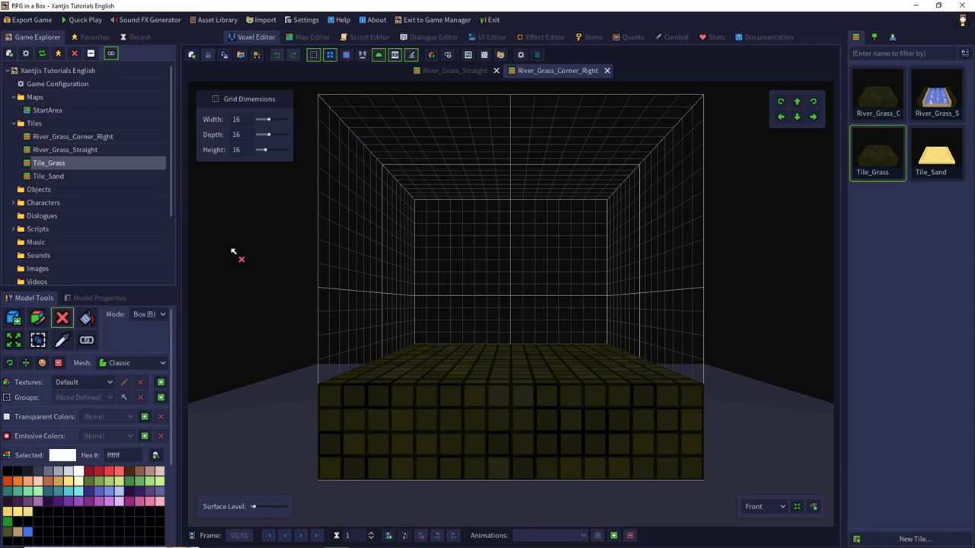
{"action": "right_click_drag", "start_coordinate": [235, 254], "coordinate": [235, 348]}
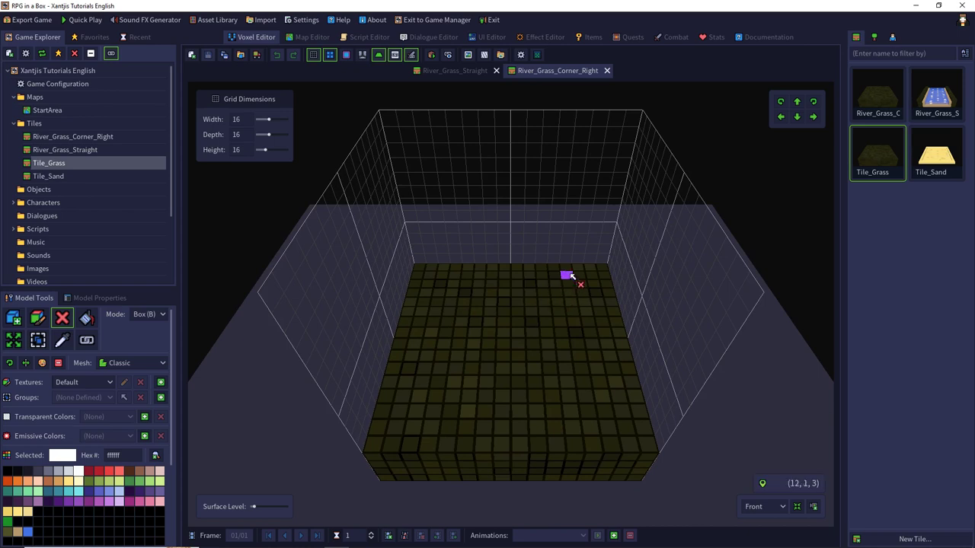
{"action": "left_click_drag", "start_coordinate": [579, 269], "coordinate": [423, 382]}
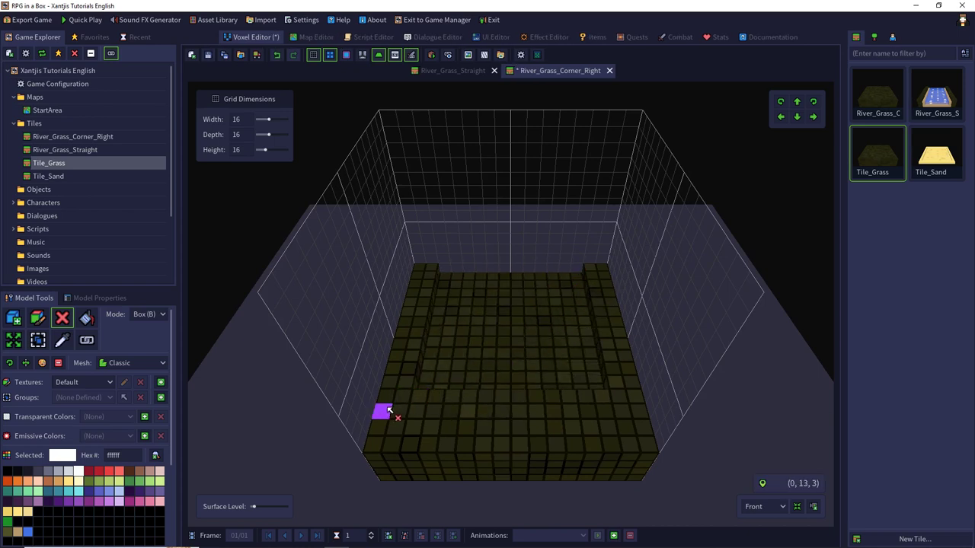
{"action": "left_click_drag", "start_coordinate": [383, 409], "coordinate": [569, 396]}
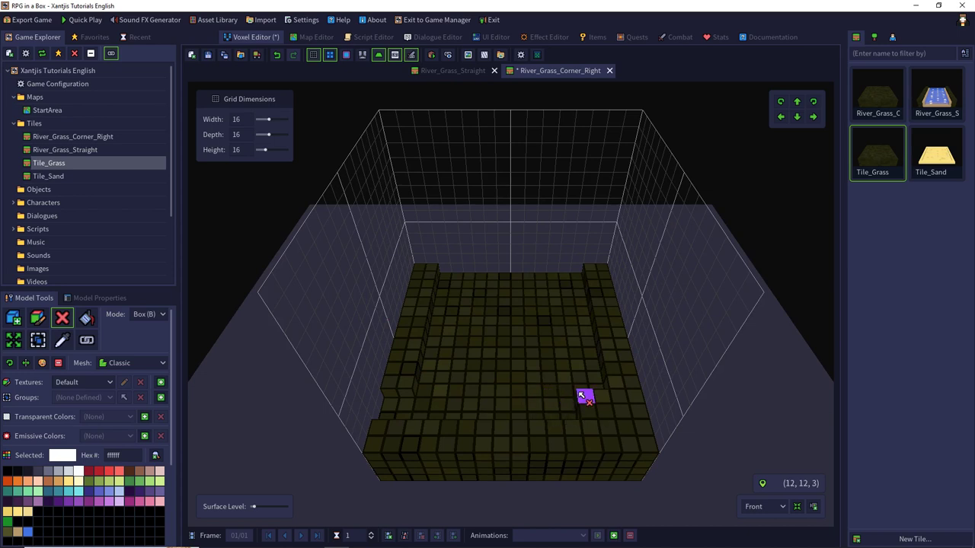
{"action": "left_click_drag", "start_coordinate": [414, 283], "coordinate": [405, 385]}
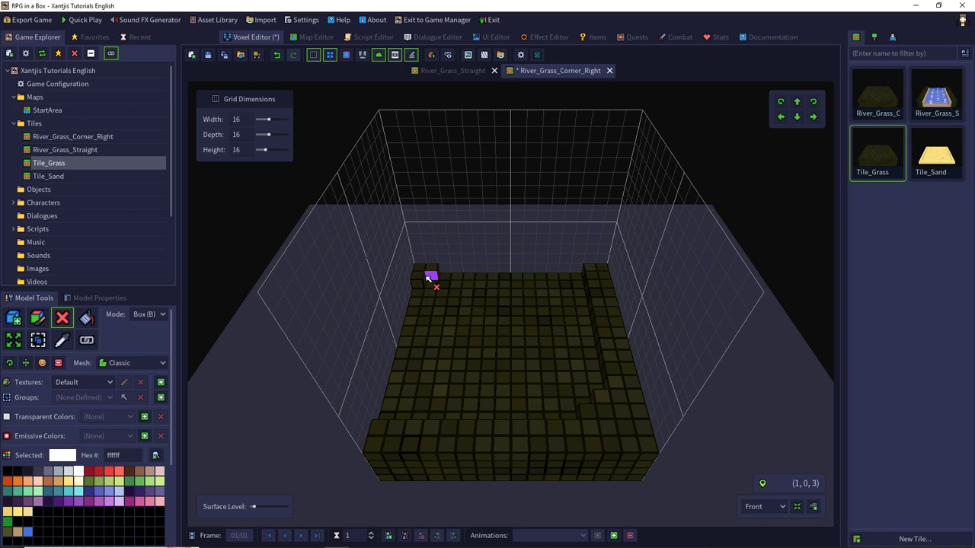
Erase the lower voxels inside the bend down to the bottom layer, leaving stepped banks and a stepped inner corner.
{"action": "right_click_drag", "start_coordinate": [455, 285], "coordinate": [467, 320]}
{"action": "mouse_move", "coordinate": [411, 335]}
{"action": "left_mouse_down"}
{"action": "mouse_move", "coordinate": [543, 333]}
{"action": "mouse_move", "coordinate": [570, 348]}
{"action": "mouse_move", "coordinate": [558, 449]}
{"action": "mouse_move", "coordinate": [520, 460]}
{"action": "mouse_move", "coordinate": [435, 344]}
{"action": "mouse_move", "coordinate": [409, 358]}
{"action": "mouse_move", "coordinate": [449, 388]}
{"action": "left_mouse_up"}
{"action": "mouse_move", "coordinate": [488, 412]}
{"action": "left_mouse_down"}
{"action": "mouse_move", "coordinate": [509, 409]}
{"action": "mouse_move", "coordinate": [503, 420]}
{"action": "left_mouse_up"}
{"action": "mouse_move", "coordinate": [503, 420]}
{"action": "right_mouse_down"}
{"action": "mouse_move", "coordinate": [468, 381]}
{"action": "mouse_move", "coordinate": [564, 374]}
{"action": "mouse_move", "coordinate": [571, 359]}
{"action": "mouse_move", "coordinate": [609, 450]}
{"action": "right_mouse_up"}
{"action": "left_click_drag", "start_coordinate": [597, 450], "coordinate": [496, 370]}
{"action": "left_click_drag", "start_coordinate": [633, 407], "coordinate": [625, 391]}
{"action": "mouse_move", "coordinate": [618, 381]}
{"action": "left_mouse_down"}
{"action": "mouse_move", "coordinate": [609, 366]}
{"action": "mouse_move", "coordinate": [592, 370]}
{"action": "left_mouse_up"}
{"action": "mouse_move", "coordinate": [620, 420]}
{"action": "left_mouse_down"}
{"action": "mouse_move", "coordinate": [604, 424]}
{"action": "mouse_move", "coordinate": [591, 460]}
{"action": "mouse_move", "coordinate": [455, 336]}
{"action": "mouse_move", "coordinate": [587, 337]}
{"action": "mouse_move", "coordinate": [601, 326]}
{"action": "left_mouse_up"}
{"action": "mouse_move", "coordinate": [483, 317]}
{"action": "left_mouse_down"}
{"action": "mouse_move", "coordinate": [611, 320]}
{"action": "mouse_move", "coordinate": [605, 428]}
{"action": "left_mouse_up"}
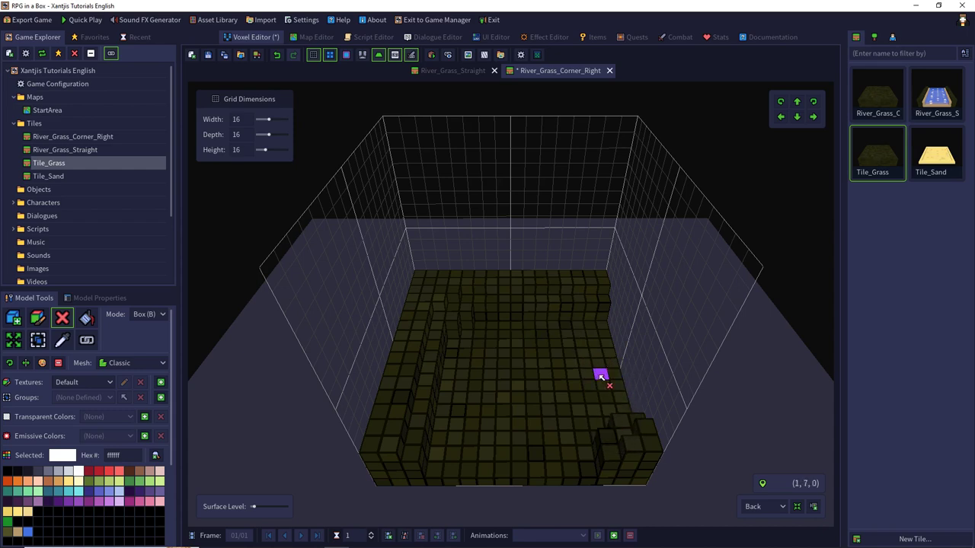
Paint the riverbed and the lower bank steps of the bend in the sand colour b5986e.
{"action": "right_click_drag", "start_coordinate": [601, 374], "coordinate": [608, 295]}
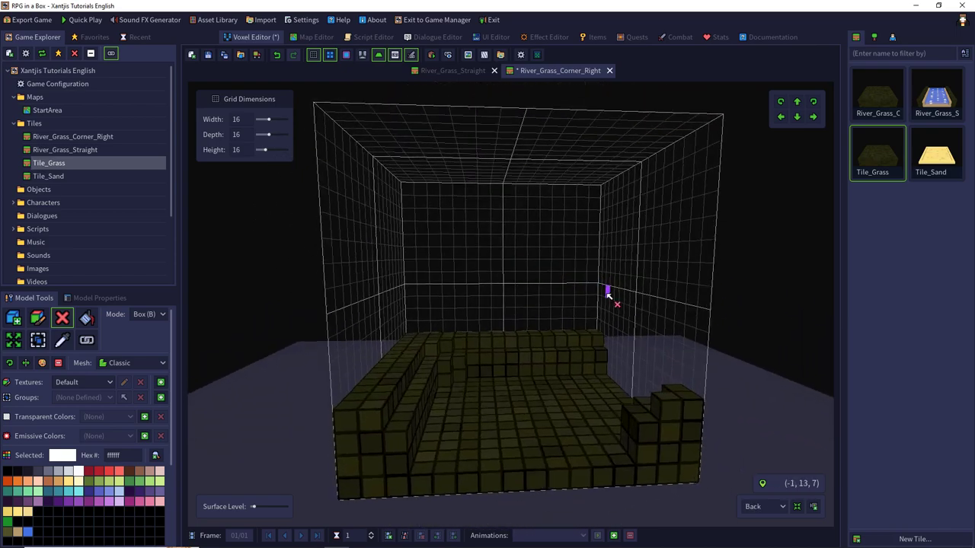
{"action": "left_click", "coordinate": [19, 531]}
{"action": "left_click", "coordinate": [37, 318]}
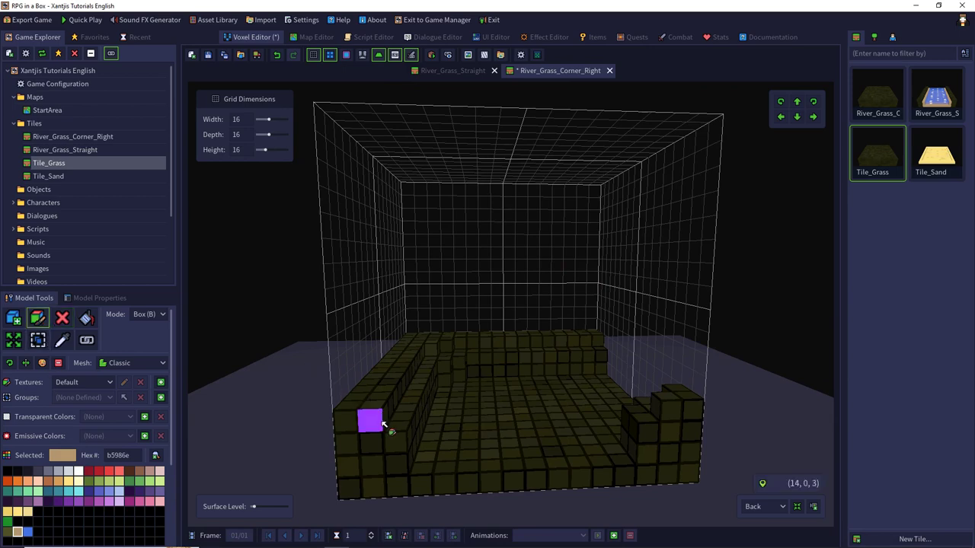
{"action": "left_click_drag", "start_coordinate": [431, 363], "coordinate": [514, 483]}
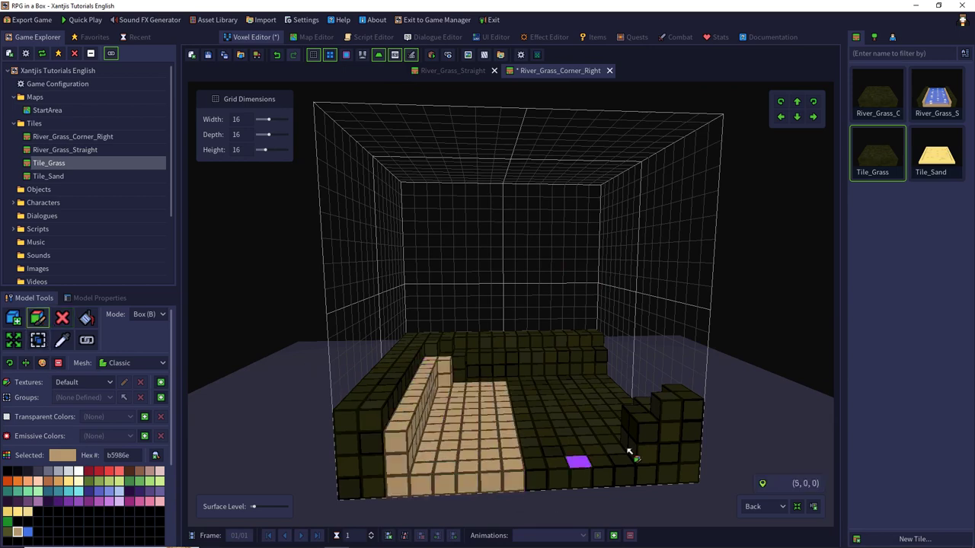
{"action": "left_click_drag", "start_coordinate": [645, 418], "coordinate": [501, 411]}
{"action": "mouse_move", "coordinate": [468, 393]}
{"action": "right_mouse_down"}
{"action": "mouse_move", "coordinate": [521, 385]}
{"action": "mouse_move", "coordinate": [470, 402]}
{"action": "right_mouse_up"}
{"action": "left_click_drag", "start_coordinate": [567, 323], "coordinate": [496, 472]}
{"action": "left_click_drag", "start_coordinate": [584, 327], "coordinate": [570, 472]}
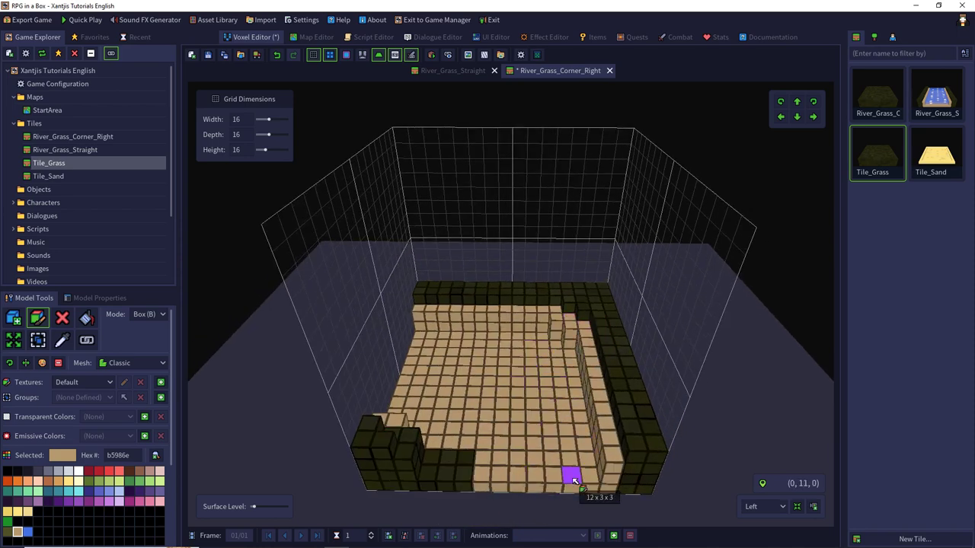
{"action": "left_click_drag", "start_coordinate": [412, 436], "coordinate": [498, 472]}
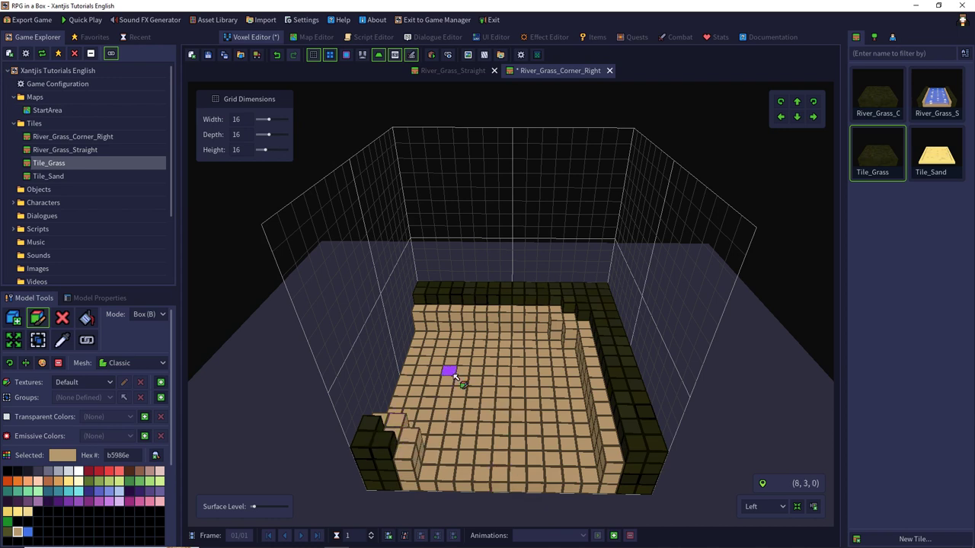
Fill the river bend between the sand banks with a layer of blue 4572e3 water voxels.
{"action": "left_click", "coordinate": [28, 531]}
{"action": "left_click", "coordinate": [13, 318]}
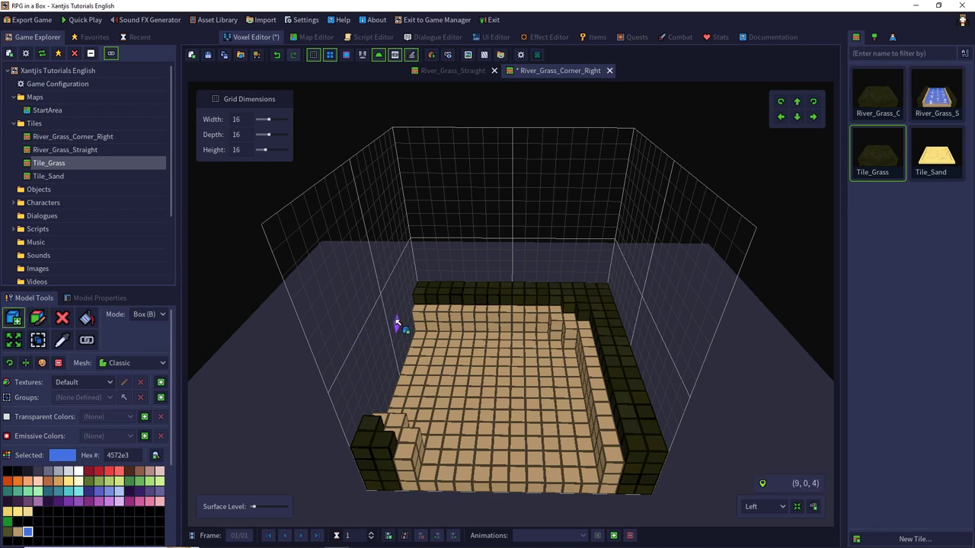
{"action": "left_click_drag", "start_coordinate": [420, 320], "coordinate": [593, 420]}
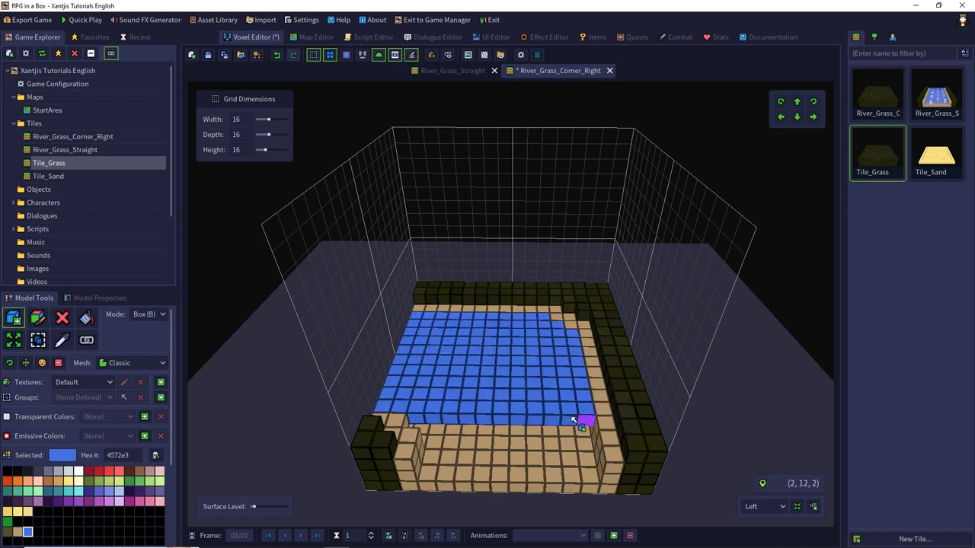
{"action": "left_click_drag", "start_coordinate": [415, 423], "coordinate": [586, 428]}
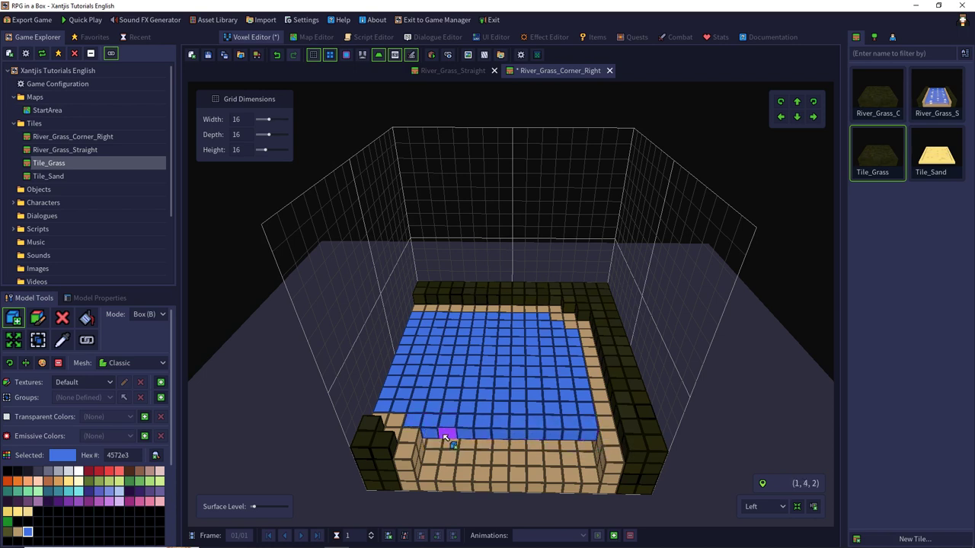
{"action": "left_click_drag", "start_coordinate": [425, 441], "coordinate": [594, 458]}
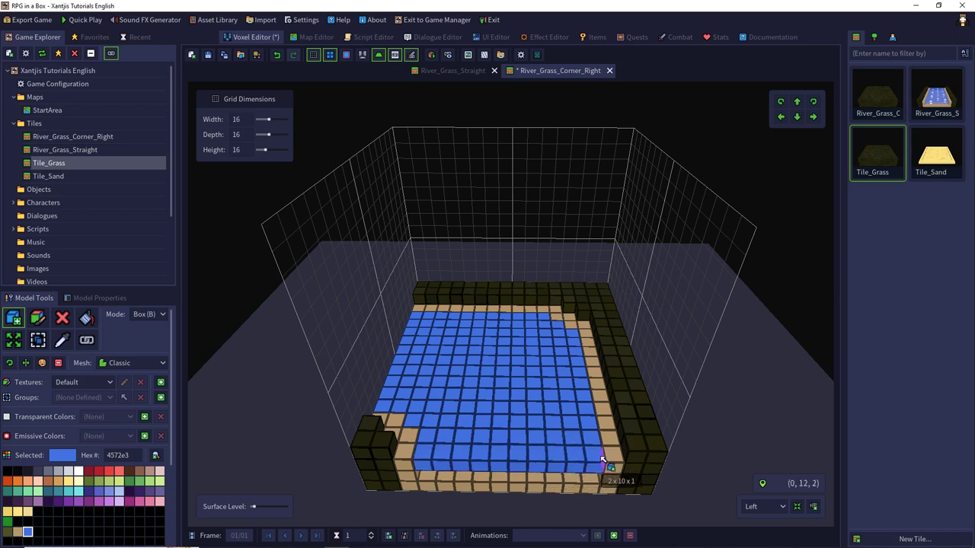
Add 4572e3 as a transparent colour, adjust its transparency level, and save the corner tile.
{"action": "left_click", "coordinate": [160, 383]}
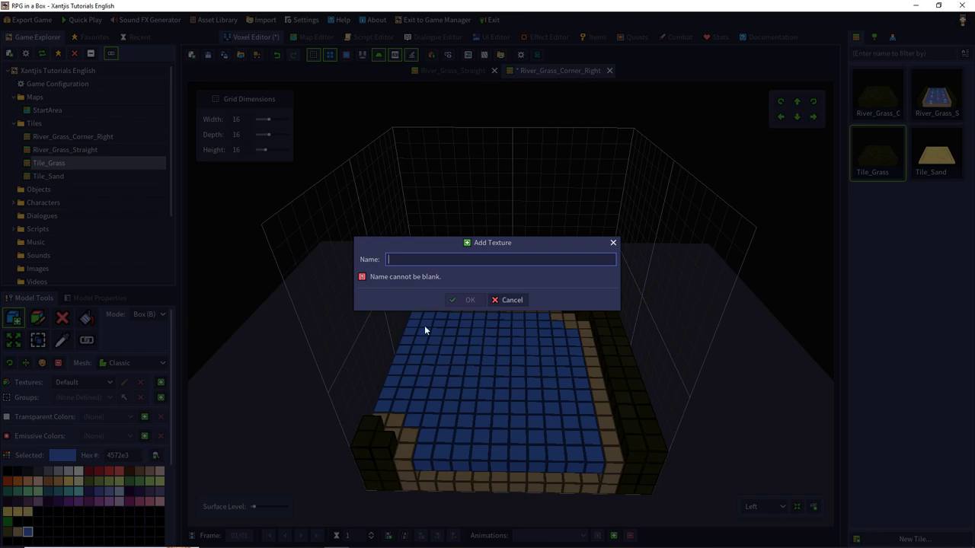
{"action": "left_click", "coordinate": [509, 300]}
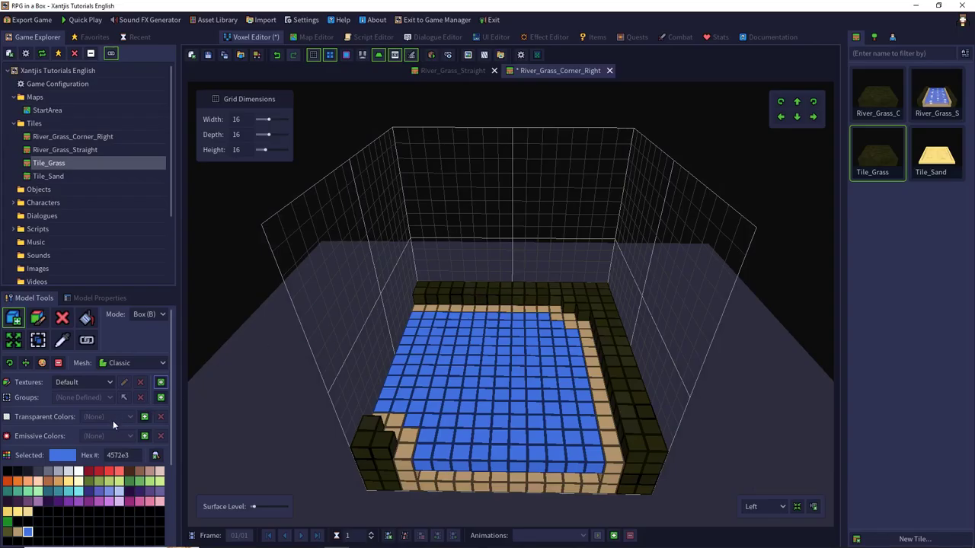
{"action": "left_click", "coordinate": [144, 417]}
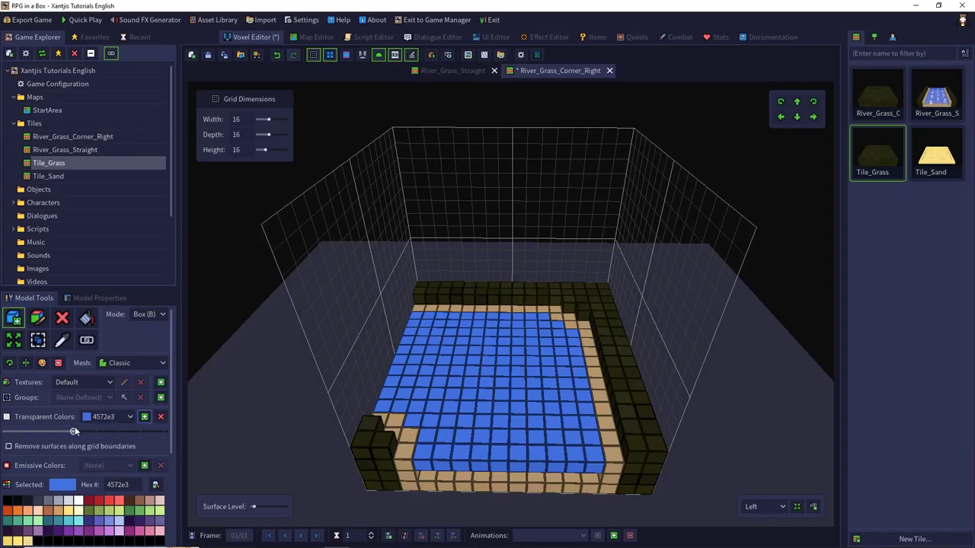
{"action": "left_click_drag", "start_coordinate": [73, 432], "coordinate": [92, 433]}
{"action": "scroll", "coordinate": [102, 432], "scroll_direction": "down", "scroll_amount": 1}
{"action": "scroll", "coordinate": [107, 408], "scroll_direction": "up", "scroll_amount": 1}
{"action": "left_click", "coordinate": [207, 56]}
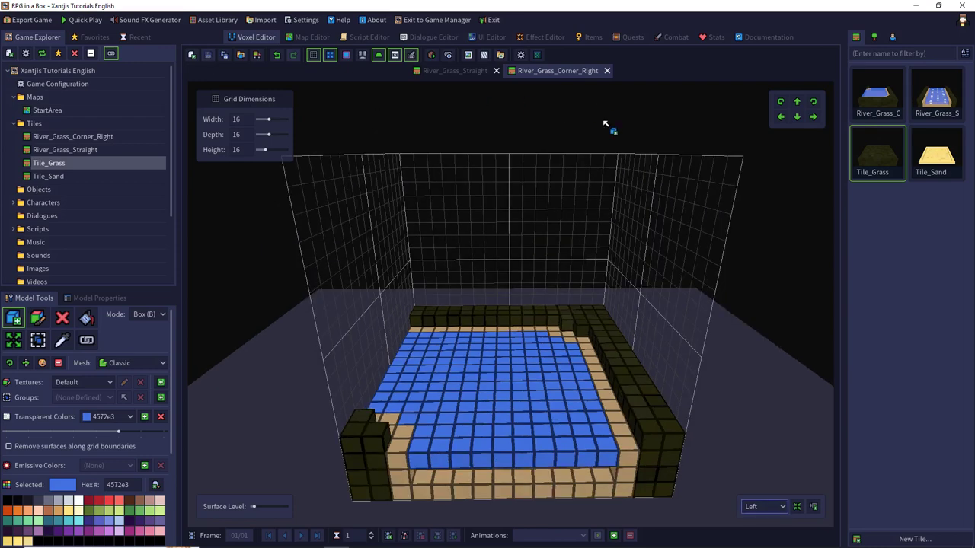
Copy the four back rows of water from frame 1 of River_Grass_Straight and paste them at the back of River_Grass_Corner_Right.
{"action": "left_click", "coordinate": [754, 507]}
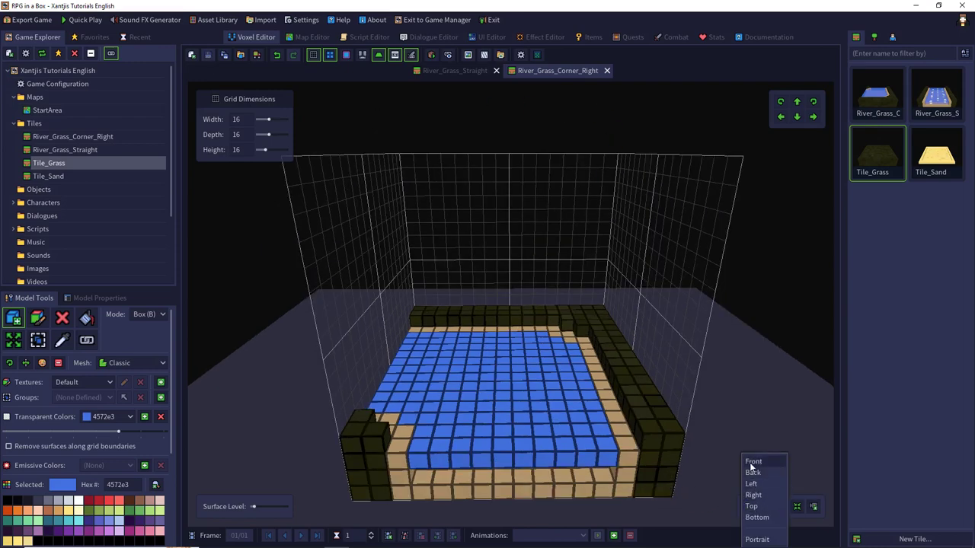
{"action": "left_click", "coordinate": [752, 463]}
{"action": "right_click_drag", "start_coordinate": [562, 200], "coordinate": [561, 300]}
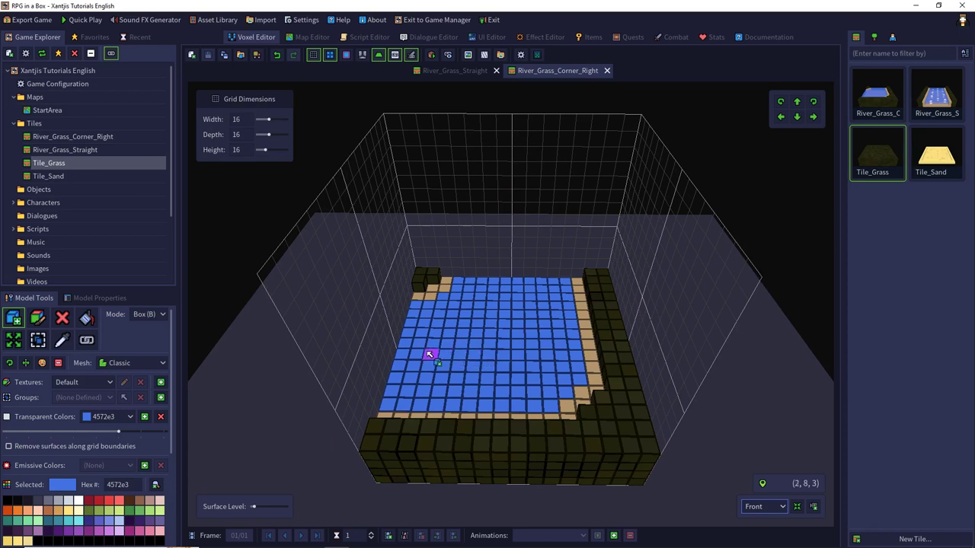
{"action": "left_click", "coordinate": [925, 93]}
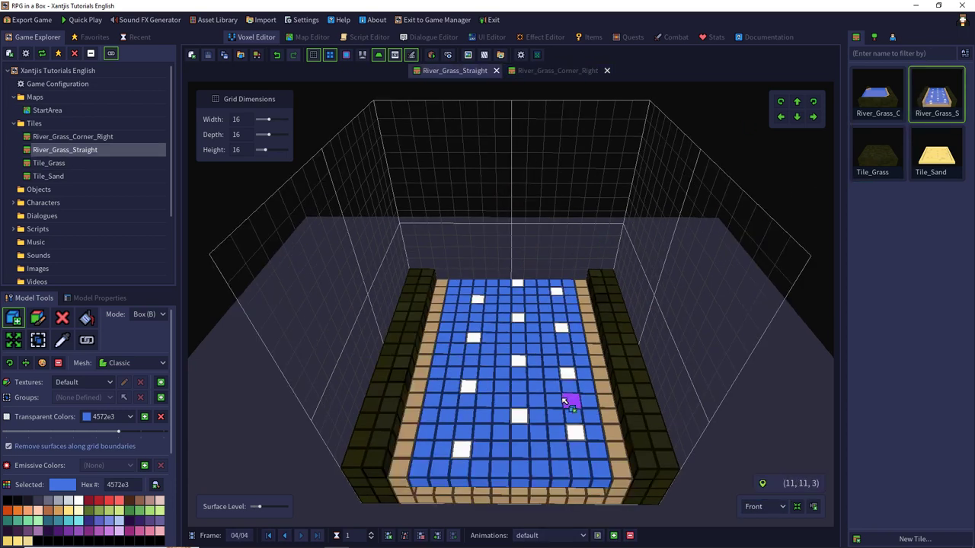
{"action": "left_click", "coordinate": [284, 536]}
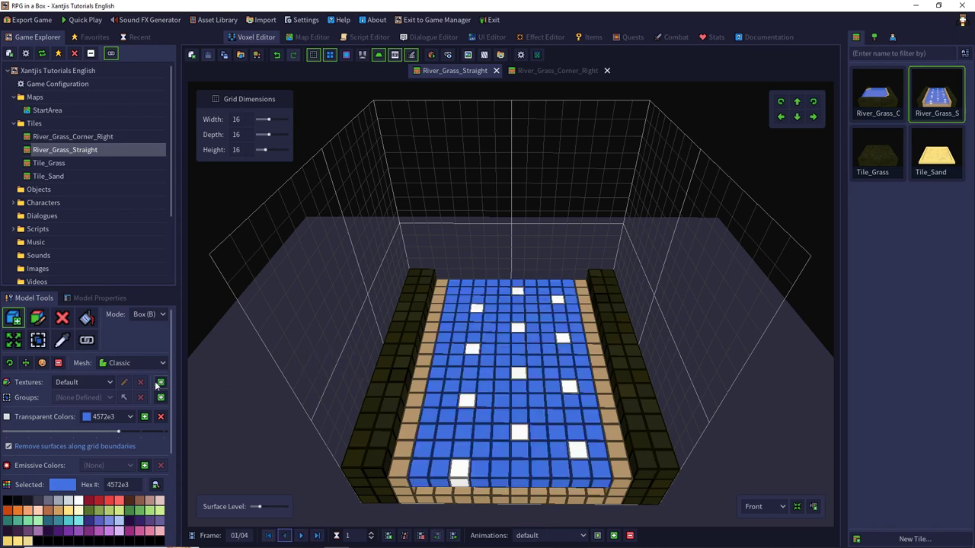
{"action": "left_click", "coordinate": [38, 340]}
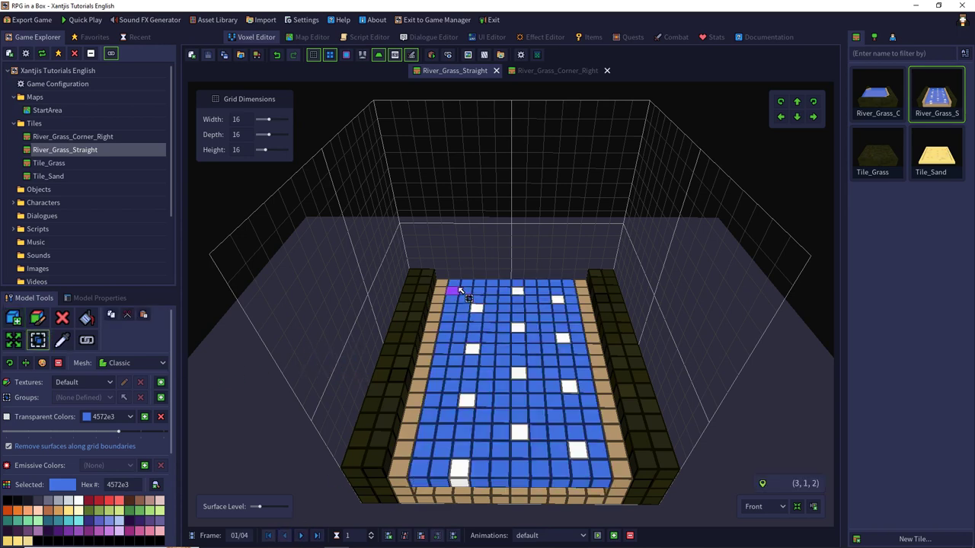
{"action": "left_click_drag", "start_coordinate": [450, 285], "coordinate": [572, 312]}
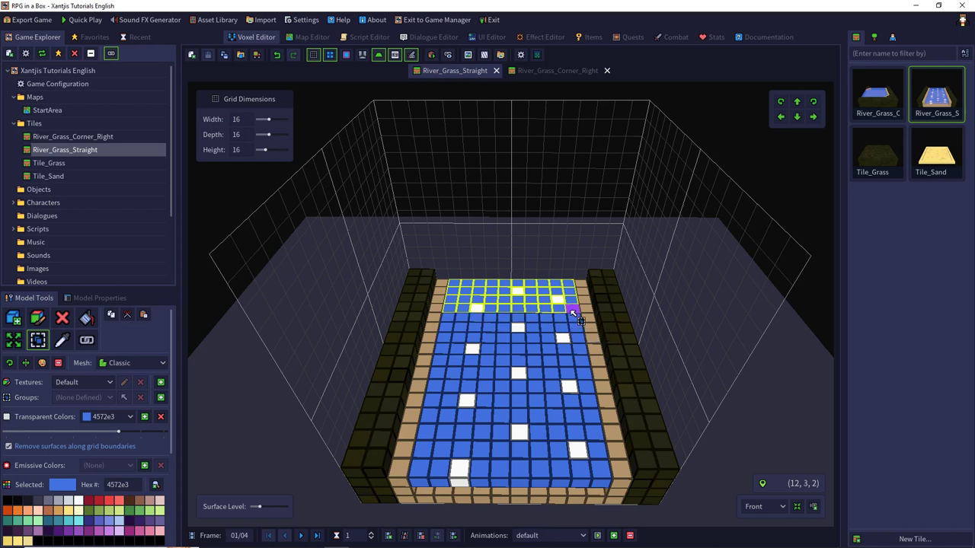
{"action": "key", "text": "ctrl+c"}
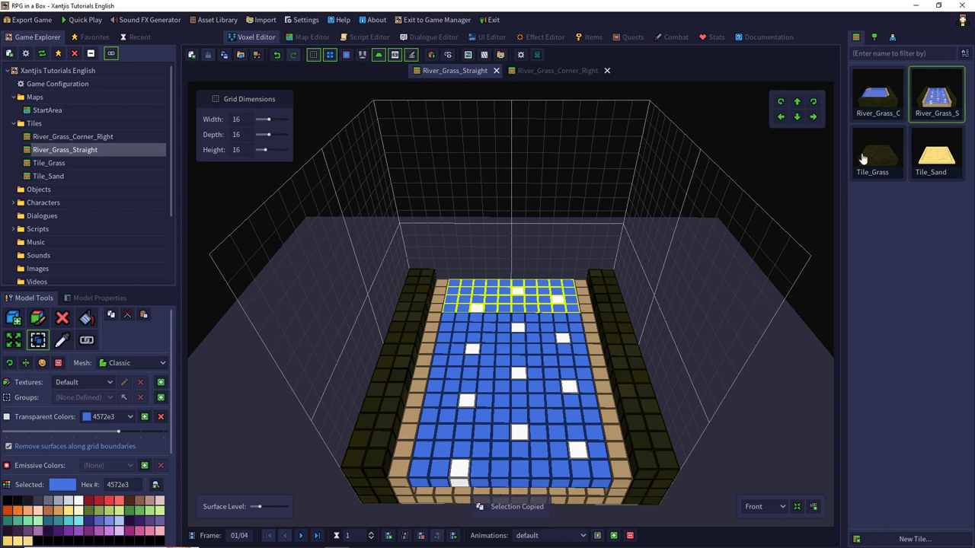
{"action": "double_click", "coordinate": [876, 99]}
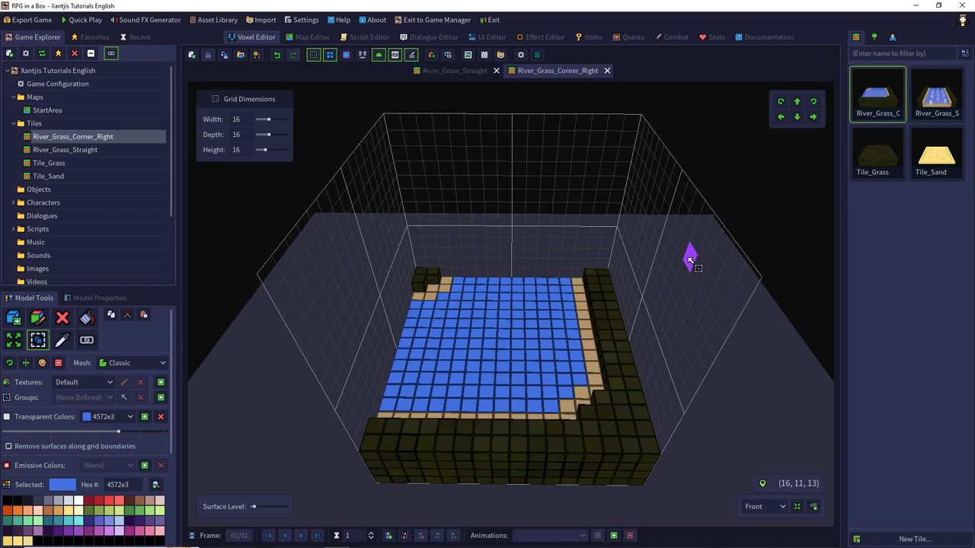
{"action": "key", "text": "ctrl+v"}
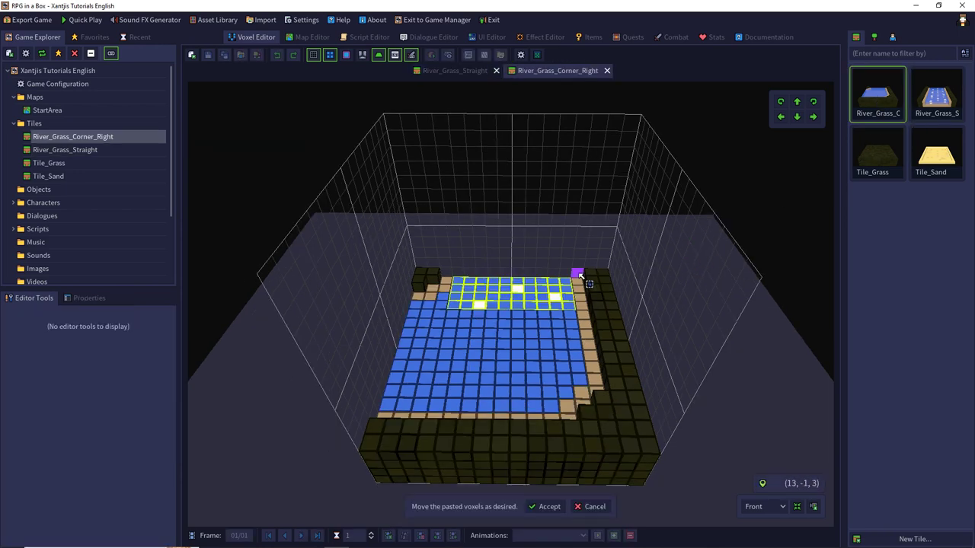
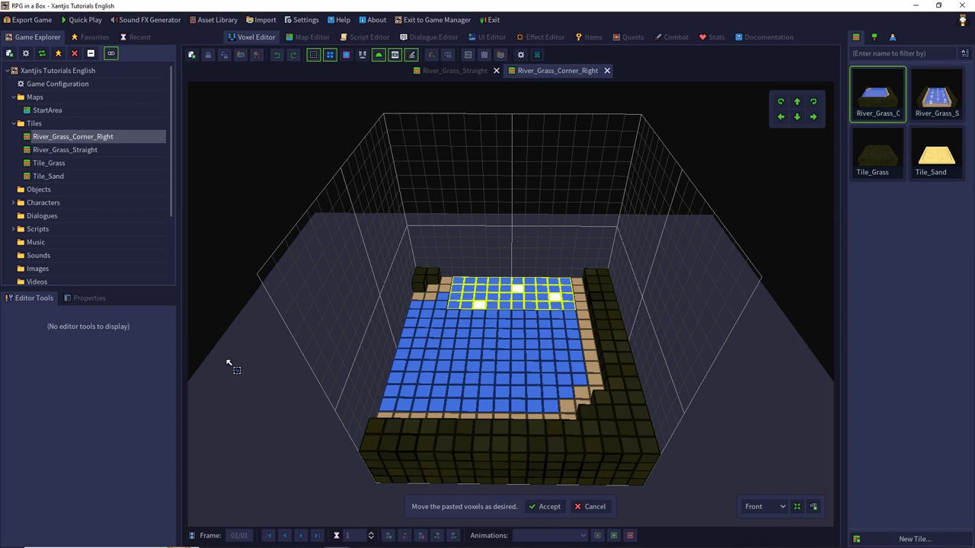
Copy the four front rows of water from River_Grass_Straight and accept the pending paste at the back of River_Grass_Corner_Right.
{"action": "double_click", "coordinate": [939, 95]}
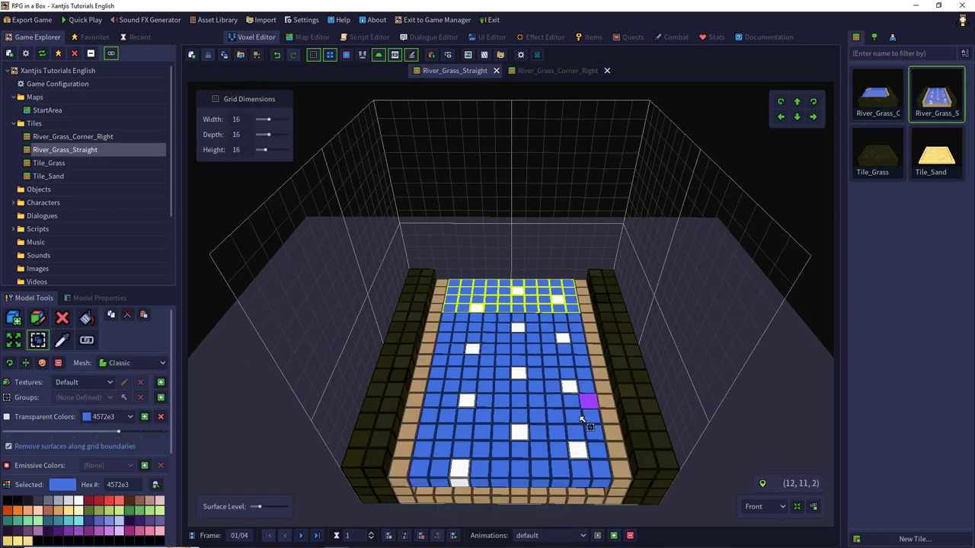
{"action": "left_click_drag", "start_coordinate": [595, 416], "coordinate": [415, 467]}
{"action": "key", "text": "ctrl+c"}
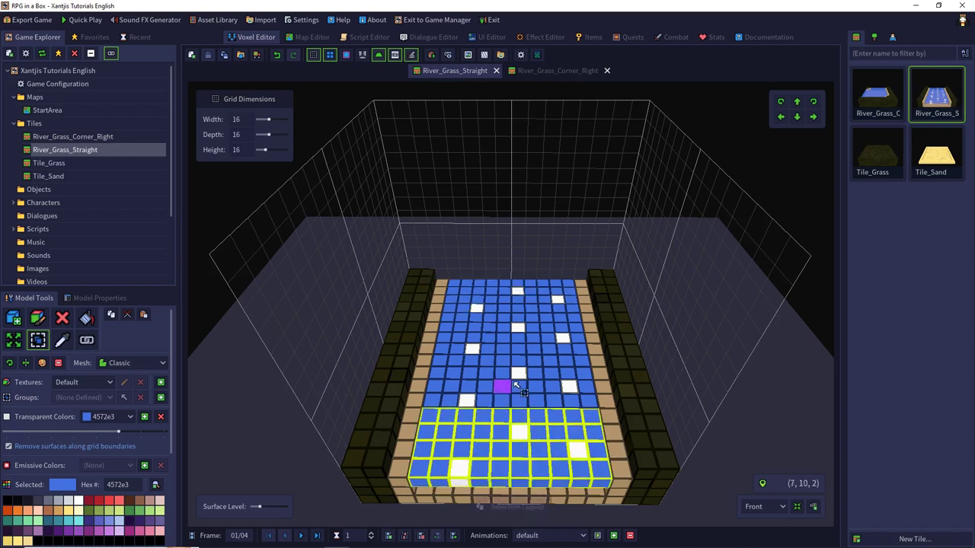
{"action": "double_click", "coordinate": [875, 104]}
{"action": "key", "text": "ctrl+v"}
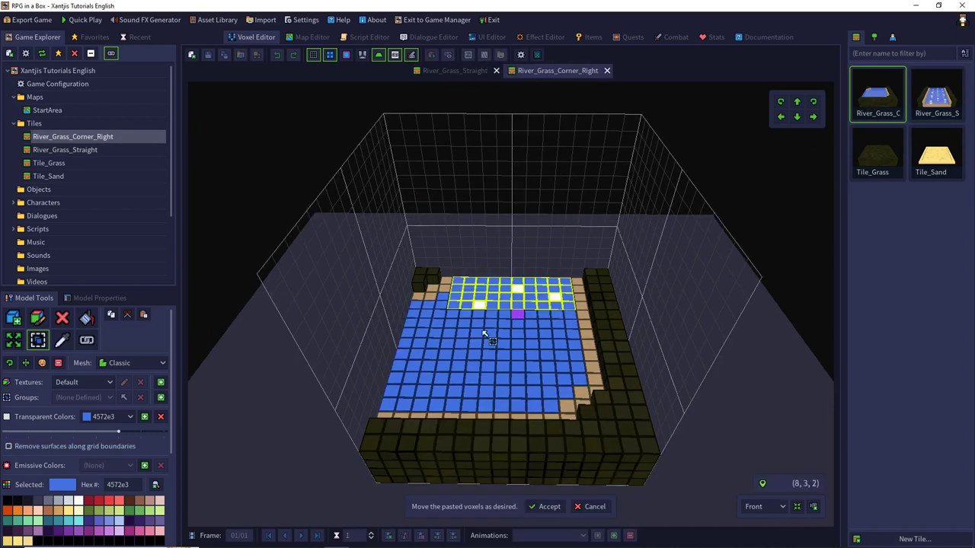
{"action": "right_click_drag", "start_coordinate": [376, 370], "coordinate": [531, 379]}
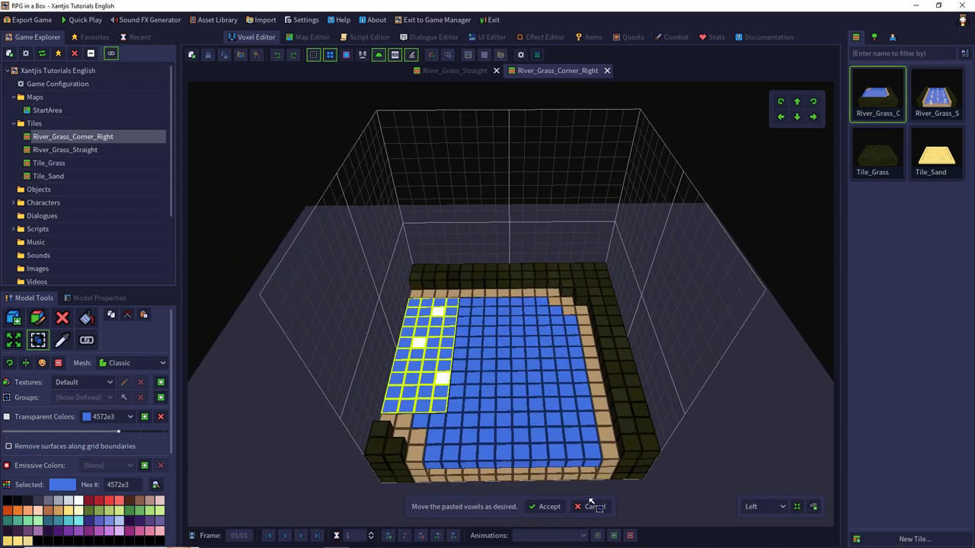
{"action": "left_click", "coordinate": [549, 506]}
Paste the four copied water rows again, rotate them a quarter turn, accept them along the front sand bank, and compare with River_Grass_Straight.
{"action": "key", "text": "ctrl+v"}
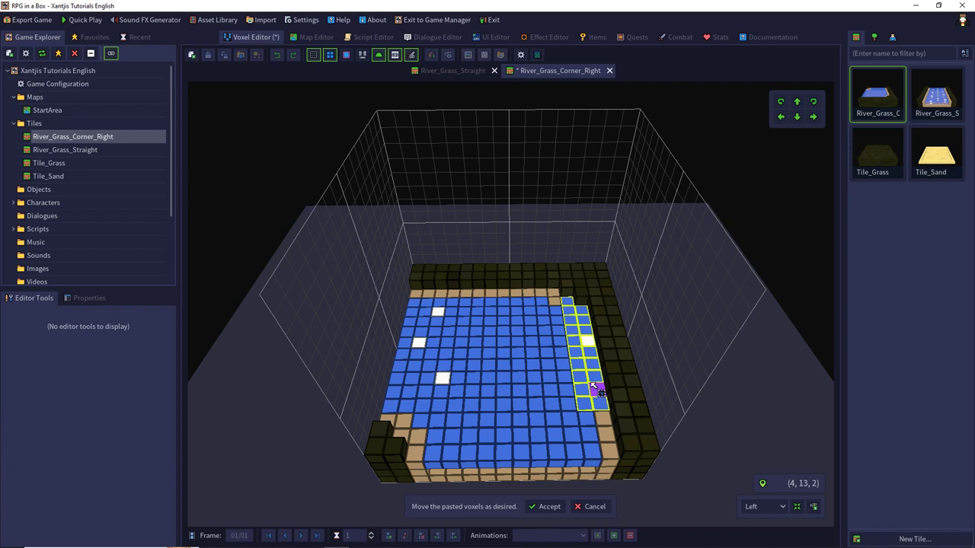
{"action": "left_click", "coordinate": [813, 105]}
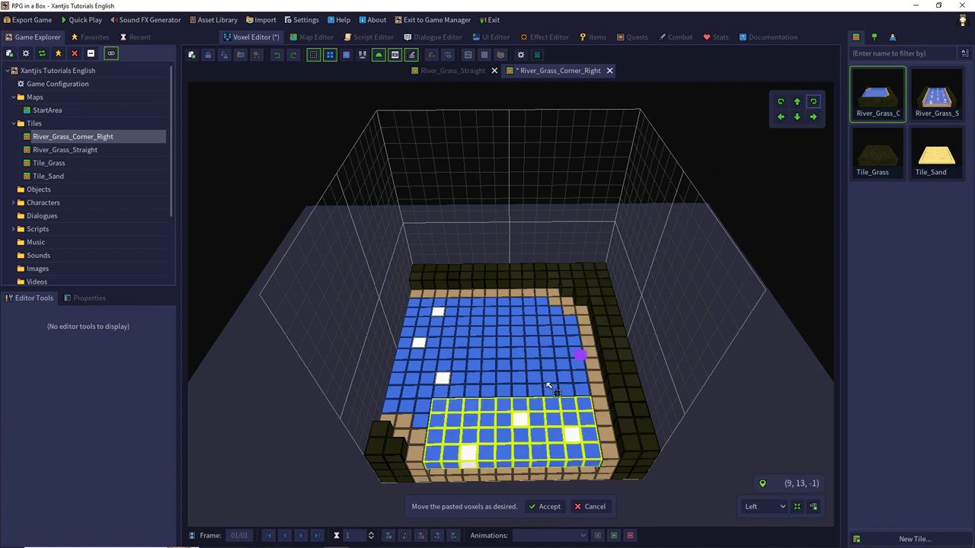
{"action": "left_click", "coordinate": [549, 506]}
{"action": "left_click", "coordinate": [932, 97]}
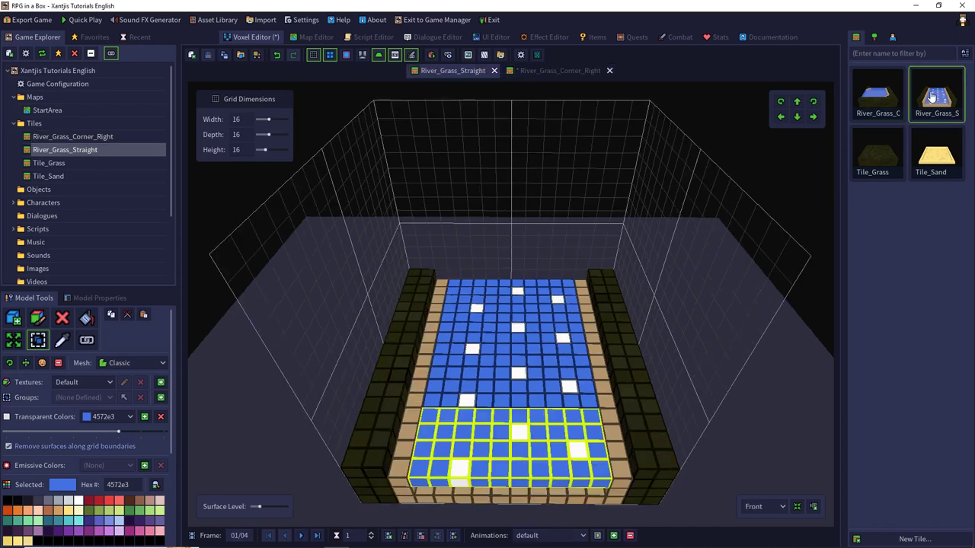
{"action": "left_click", "coordinate": [882, 98]}
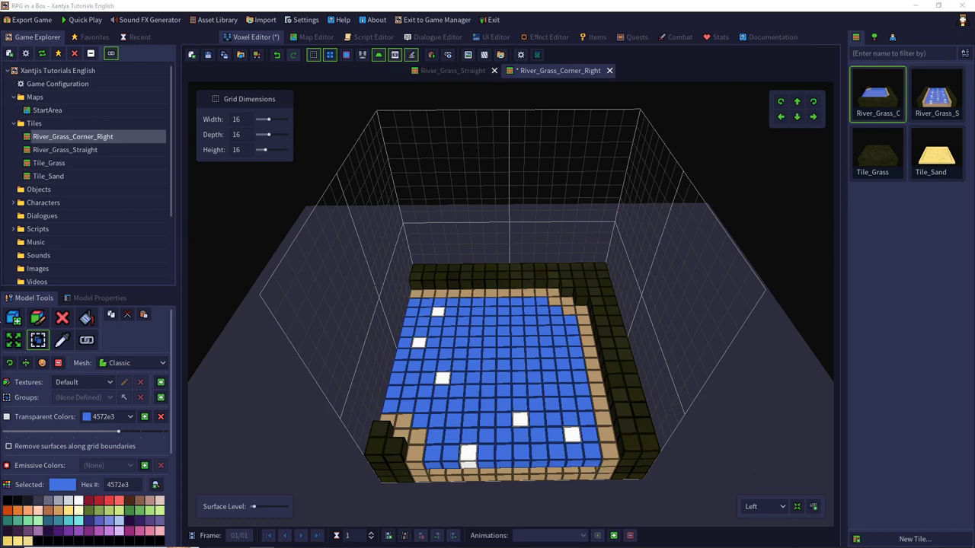
Paint four scattered foam voxels in white ffffff on the plain water in the middle of the corner tile's bend.
{"action": "left_click", "coordinate": [43, 314]}
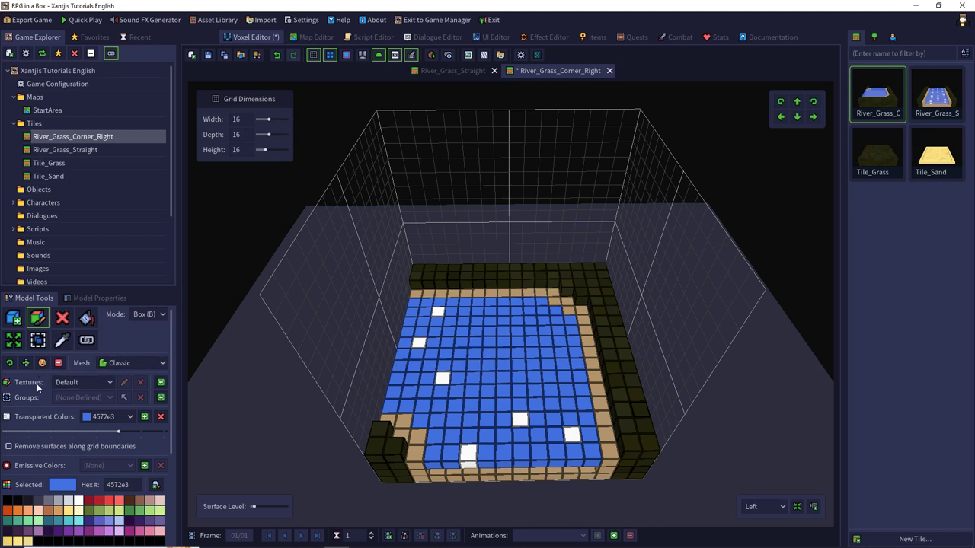
{"action": "left_click", "coordinate": [79, 500]}
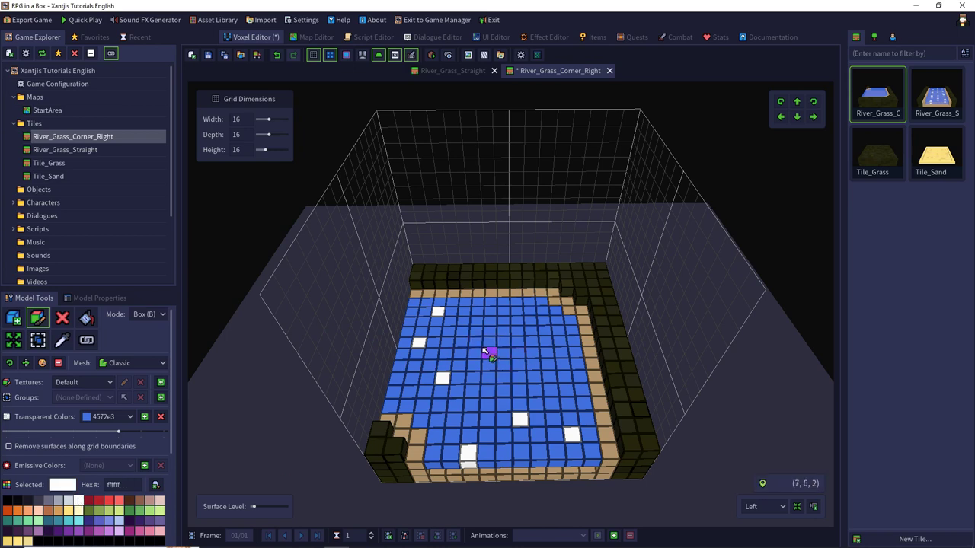
{"action": "left_click", "coordinate": [495, 352]}
{"action": "left_click", "coordinate": [523, 378]}
{"action": "left_click", "coordinate": [502, 321]}
{"action": "left_click", "coordinate": [558, 356]}
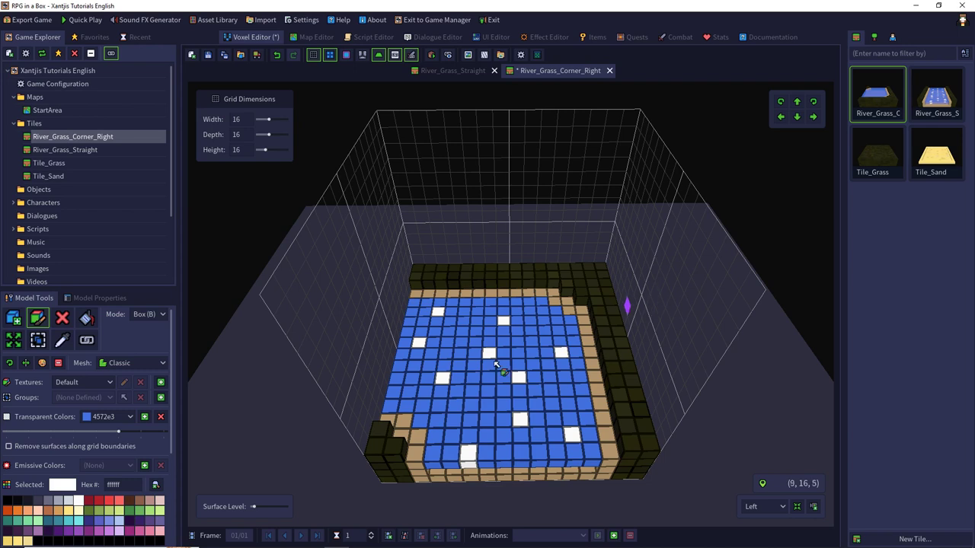
Duplicate the corner tile's frame as frame 2 and paint white foam voxels at the start of the pattern on the water's open edge.
{"action": "left_click", "coordinate": [404, 536]}
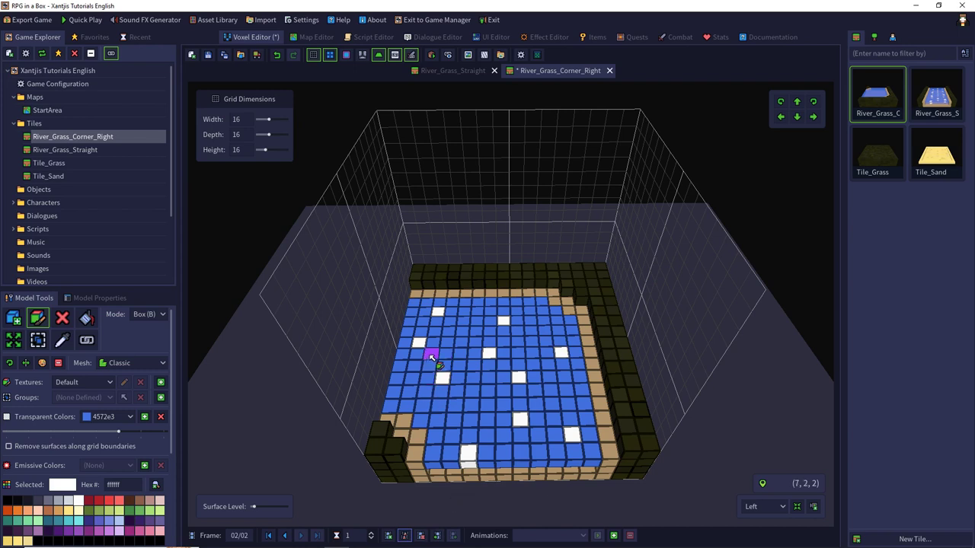
{"action": "left_click", "coordinate": [397, 378]}
{"action": "left_click", "coordinate": [63, 319]}
{"action": "left_click", "coordinate": [444, 379]}
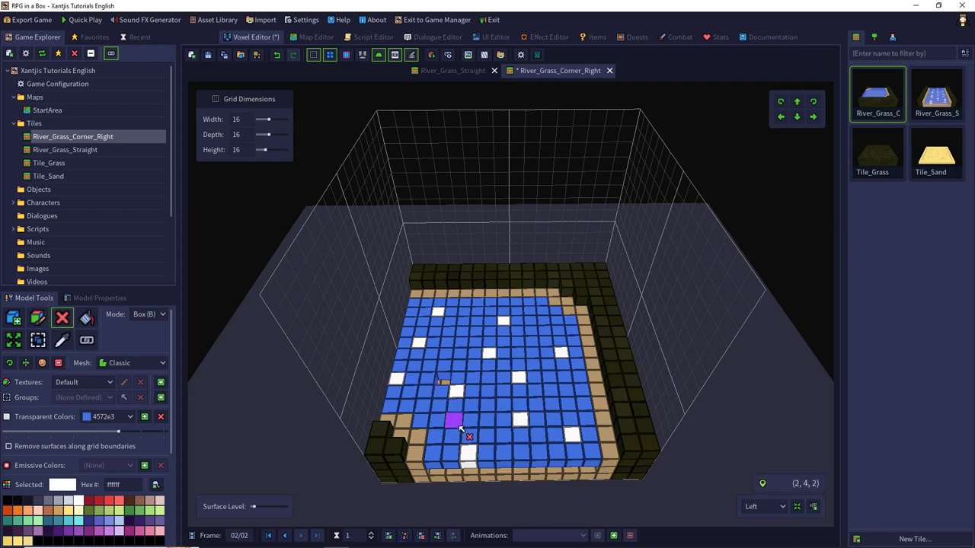
{"action": "left_click", "coordinate": [466, 453]}
{"action": "key", "text": "ctrl+z"}
{"action": "key", "text": "ctrl+z"}
Recolour the old foam voxels nearest the inner corner of frame 2 with the water blue 4572e3.
{"action": "left_click", "coordinate": [63, 340]}
{"action": "left_click", "coordinate": [463, 355]}
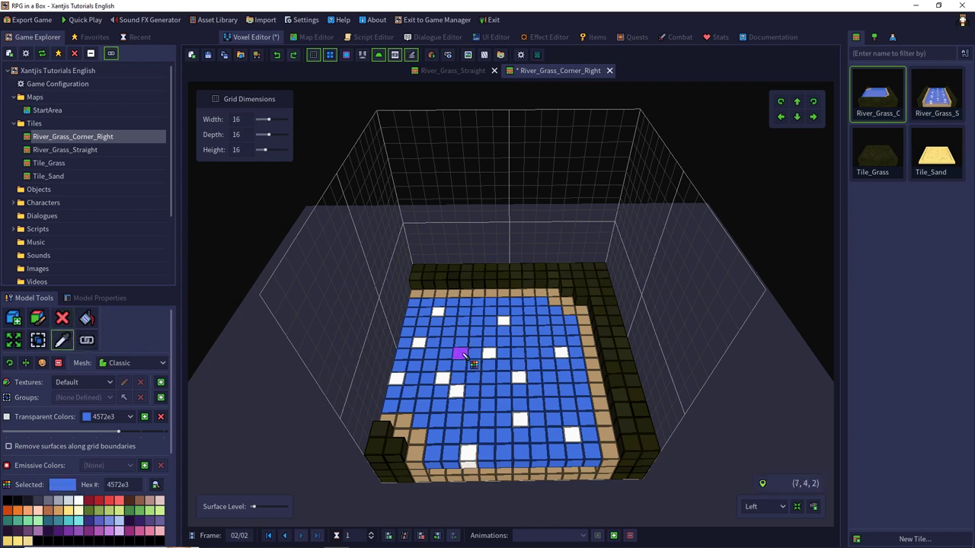
{"action": "left_click", "coordinate": [37, 318]}
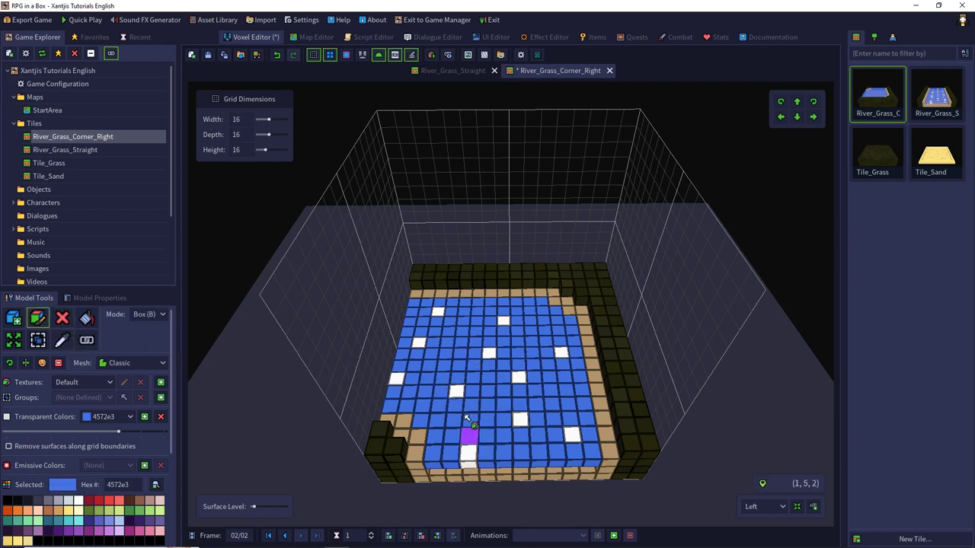
{"action": "left_click", "coordinate": [468, 453]}
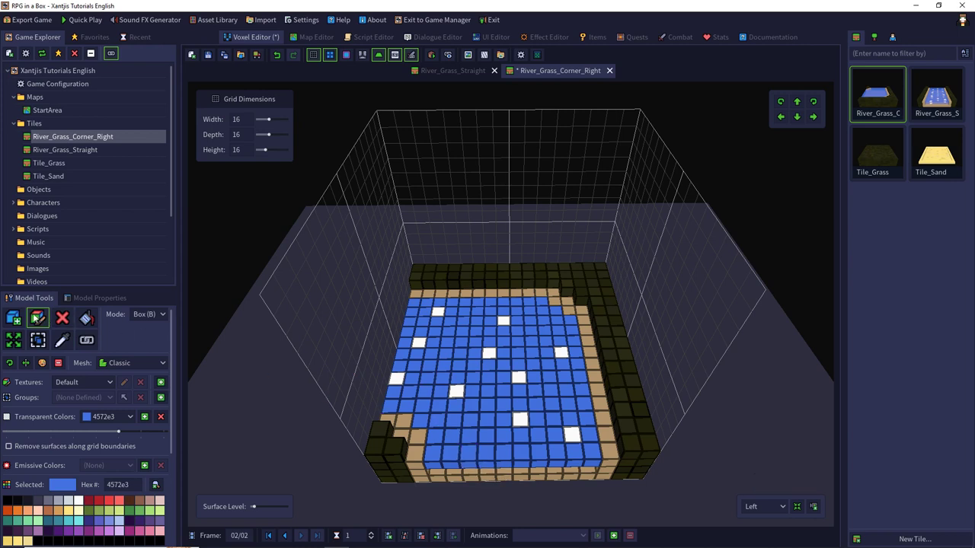
Paint a white ffffff voxel one cell further along the flow from each remaining foam voxel in frame 2.
{"action": "left_click", "coordinate": [62, 341]}
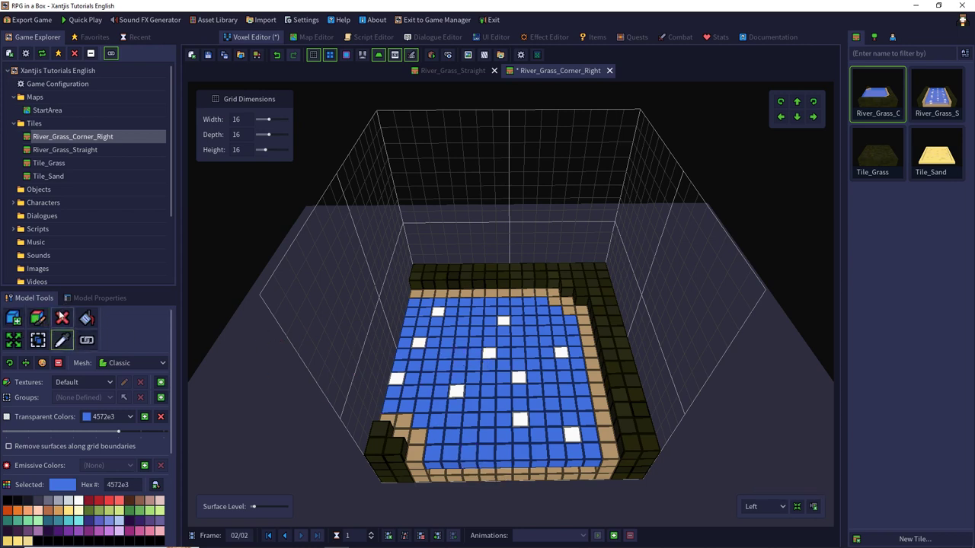
{"action": "left_click", "coordinate": [414, 343]}
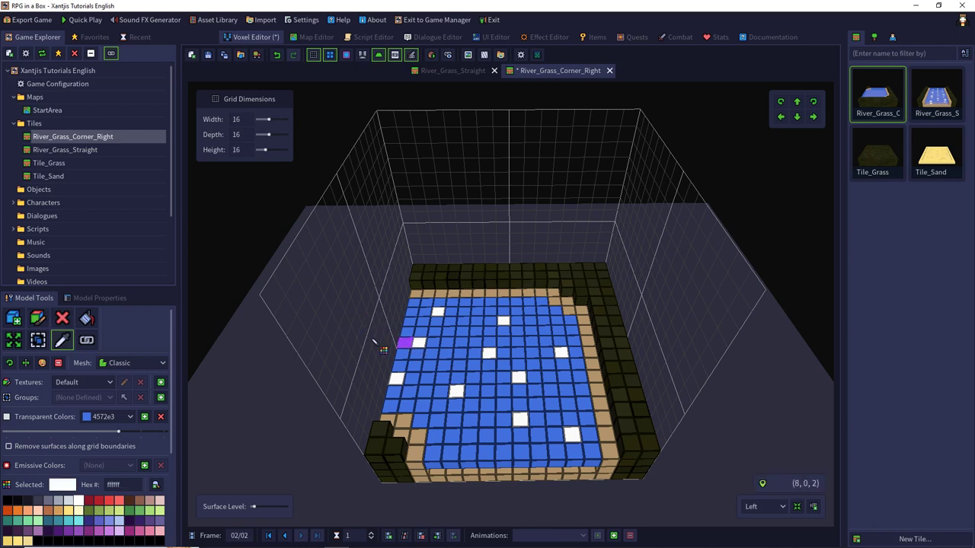
{"action": "left_click", "coordinate": [38, 318]}
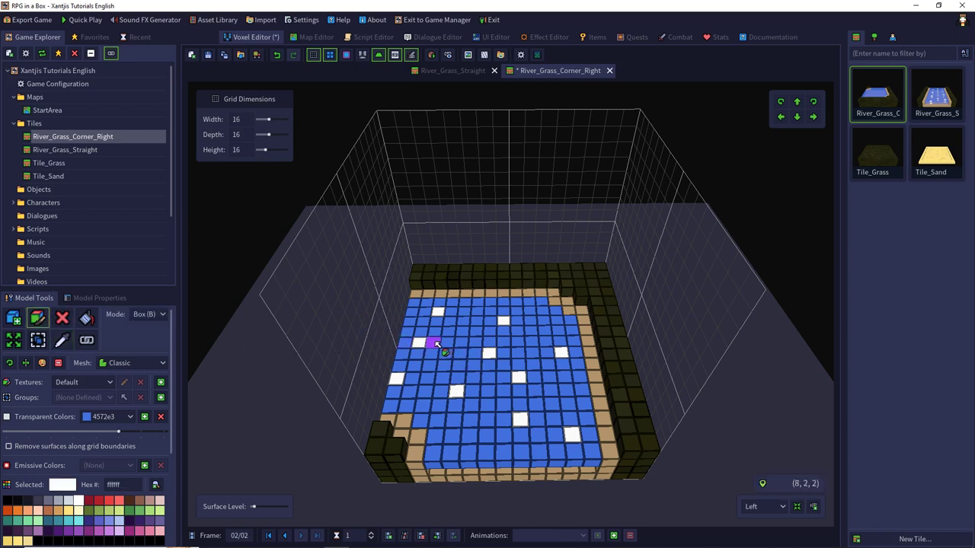
{"action": "left_click", "coordinate": [437, 344]}
{"action": "left_click", "coordinate": [533, 392]}
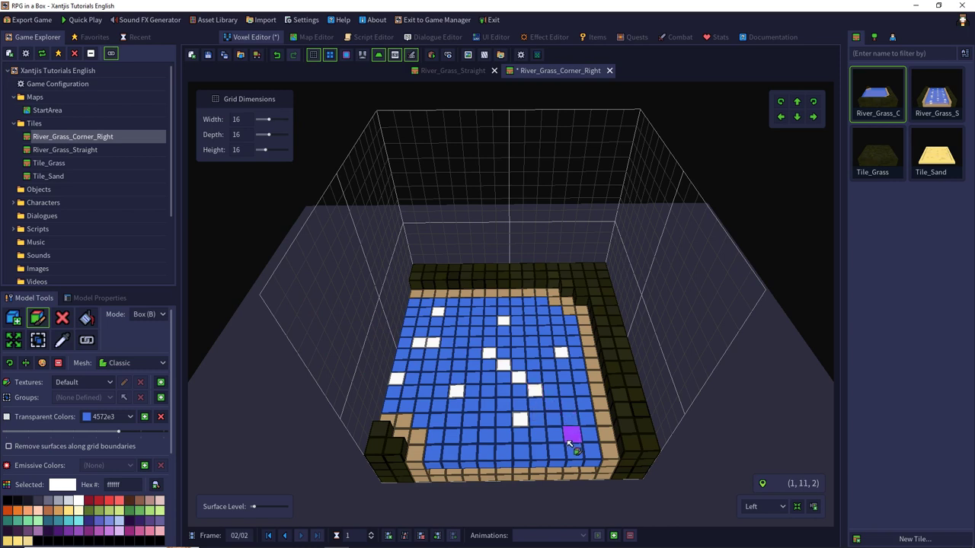
{"action": "key", "text": "ctrl+z"}
{"action": "left_click", "coordinate": [523, 392]}
{"action": "left_click", "coordinate": [525, 421]}
{"action": "left_click", "coordinate": [523, 440]}
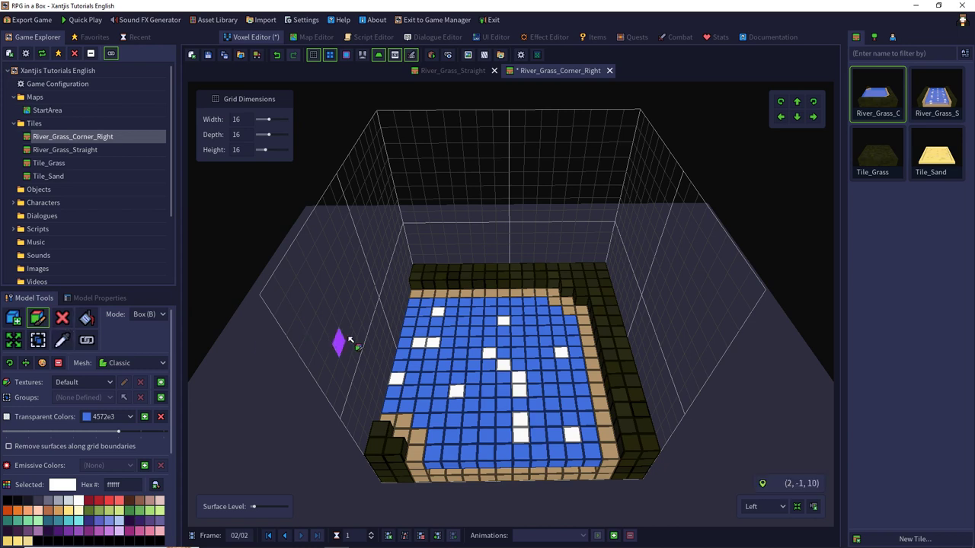
{"action": "left_click", "coordinate": [452, 313]}
{"action": "left_click", "coordinate": [523, 334]}
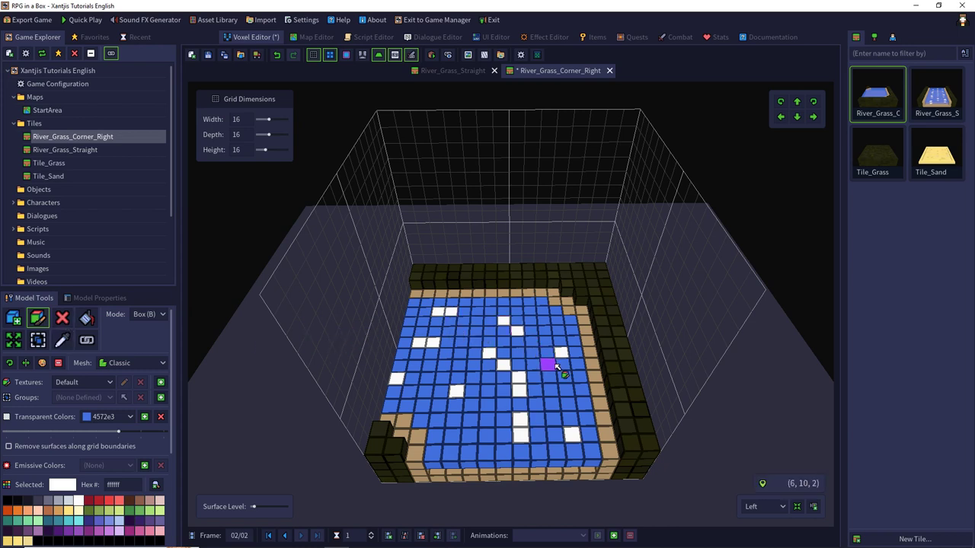
{"action": "left_click", "coordinate": [569, 378]}
{"action": "left_click", "coordinate": [579, 454]}
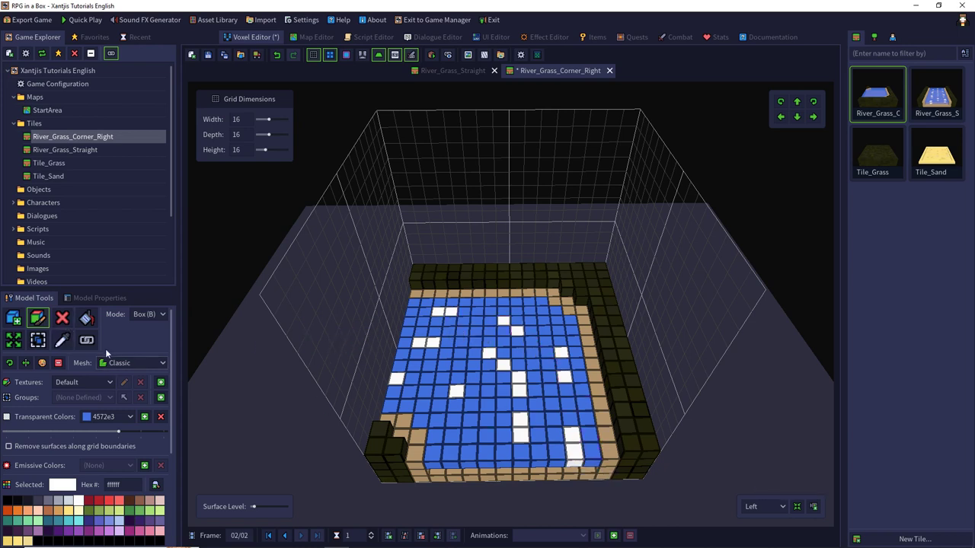
Recolour the previous foam positions in frame 2 with the water blue 4572e3, keeping only the shifted white voxels.
{"action": "left_click", "coordinate": [63, 318]}
{"action": "left_click", "coordinate": [60, 341]}
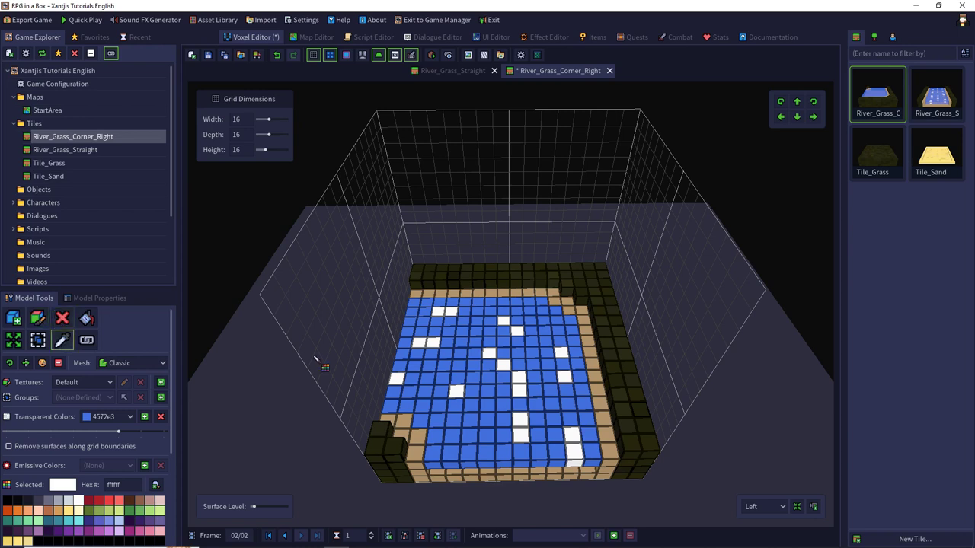
{"action": "left_click", "coordinate": [426, 372]}
{"action": "left_click", "coordinate": [39, 325]}
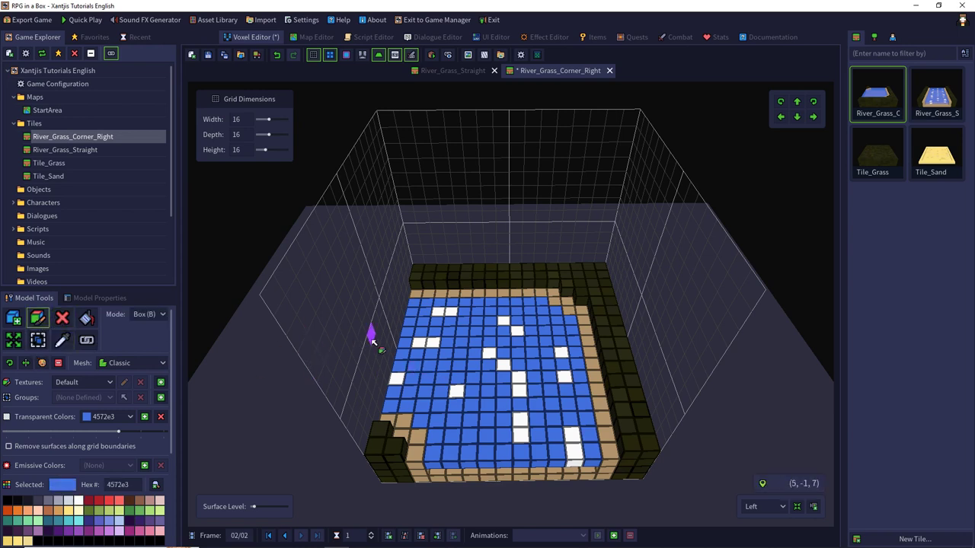
{"action": "left_click", "coordinate": [419, 343]}
{"action": "left_click", "coordinate": [518, 376]}
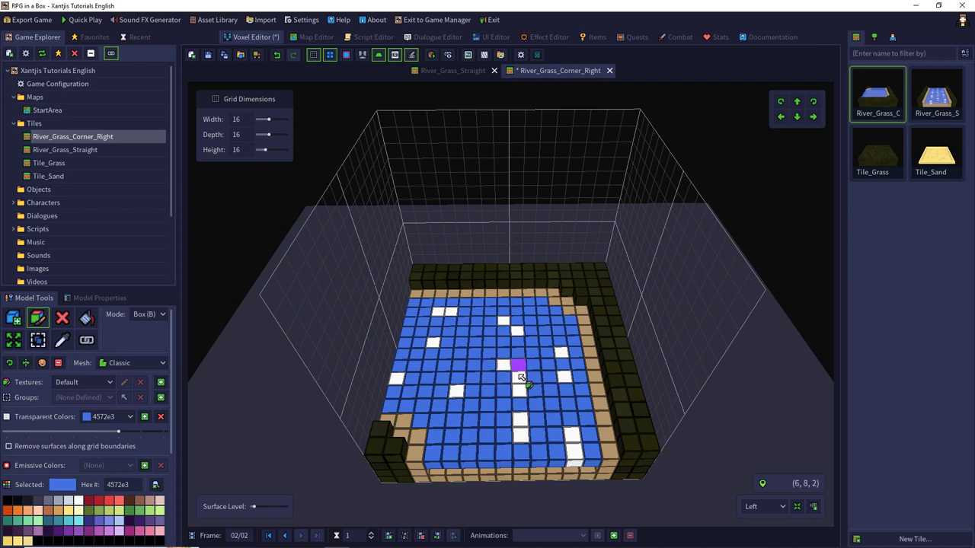
{"action": "left_click", "coordinate": [520, 419]}
{"action": "left_click", "coordinate": [503, 321]}
{"action": "left_click", "coordinate": [562, 352]}
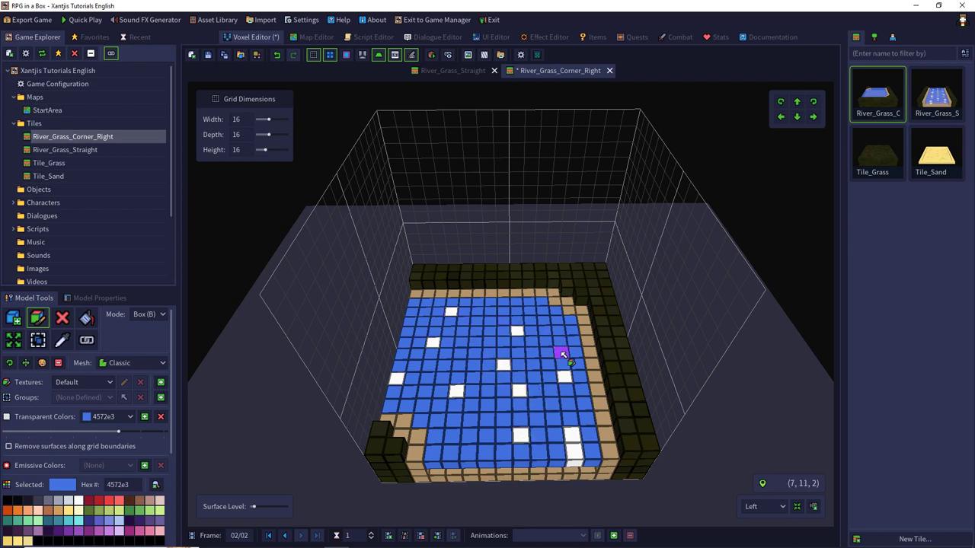
{"action": "left_click", "coordinate": [571, 434]}
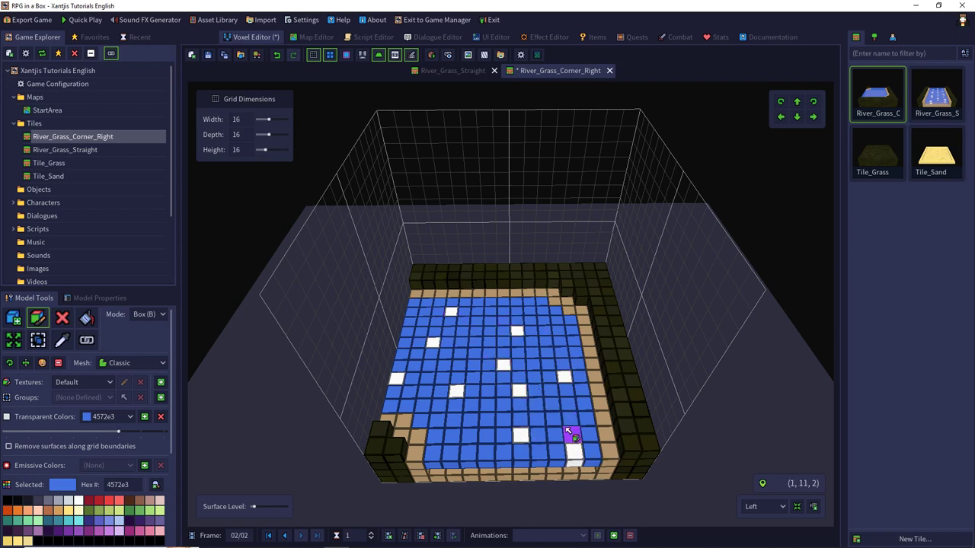
Duplicate frame 2 as frame 3, paint white ffffff voxels one cell further along the flow, and add one at the open edge.
{"action": "left_click", "coordinate": [409, 536]}
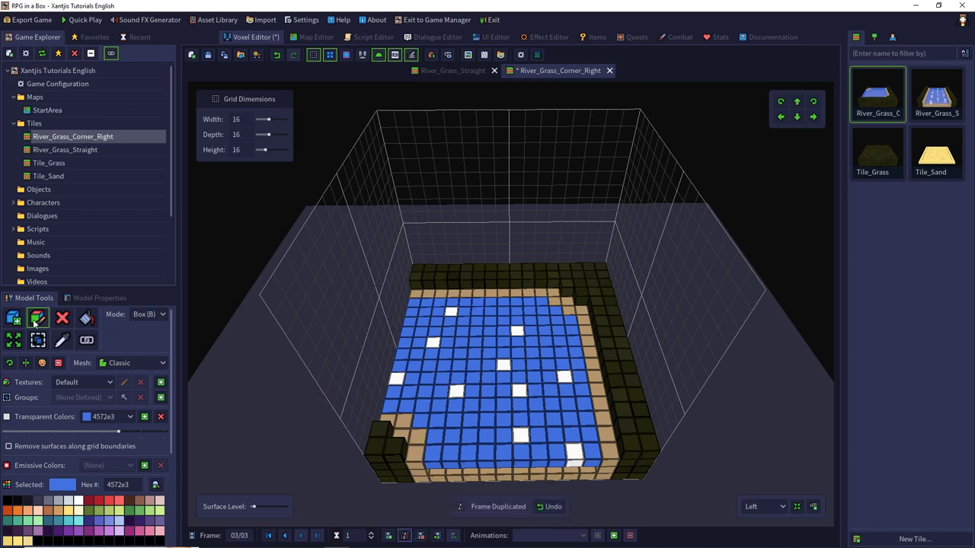
{"action": "left_click", "coordinate": [63, 340]}
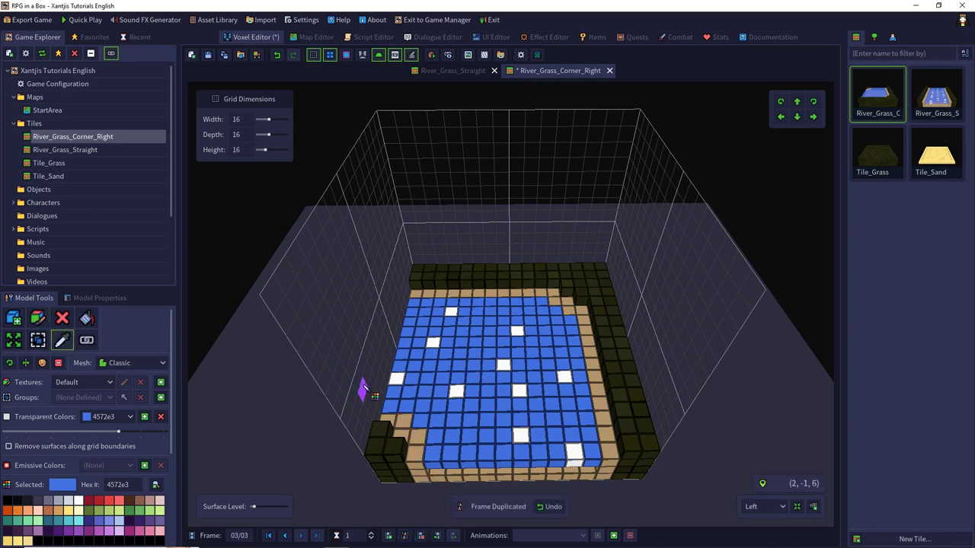
{"action": "left_click", "coordinate": [398, 378]}
{"action": "left_click", "coordinate": [38, 319]}
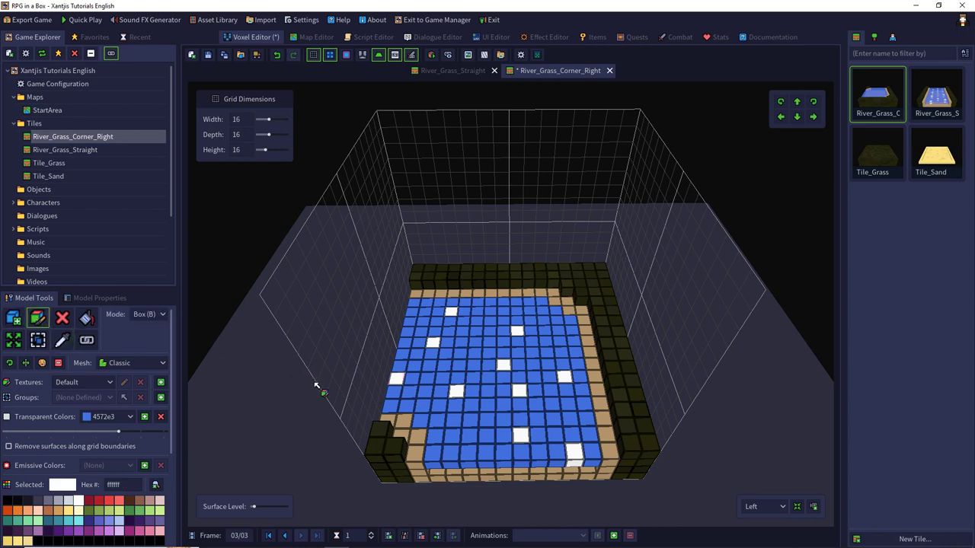
{"action": "left_click", "coordinate": [411, 379]}
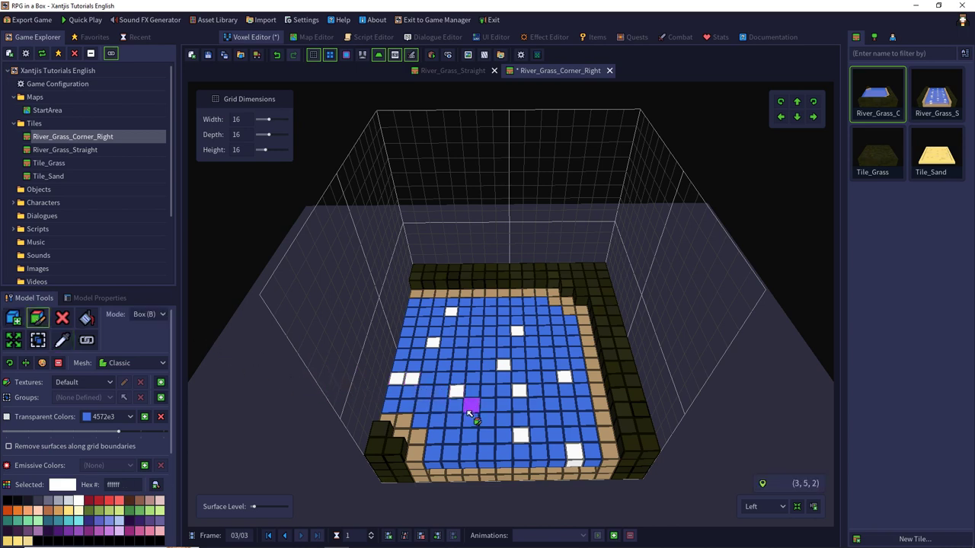
{"action": "left_click", "coordinate": [470, 409]}
{"action": "left_click", "coordinate": [449, 343]}
{"action": "left_click", "coordinate": [519, 377]}
{"action": "left_click", "coordinate": [519, 405]}
{"action": "left_click", "coordinate": [521, 436]}
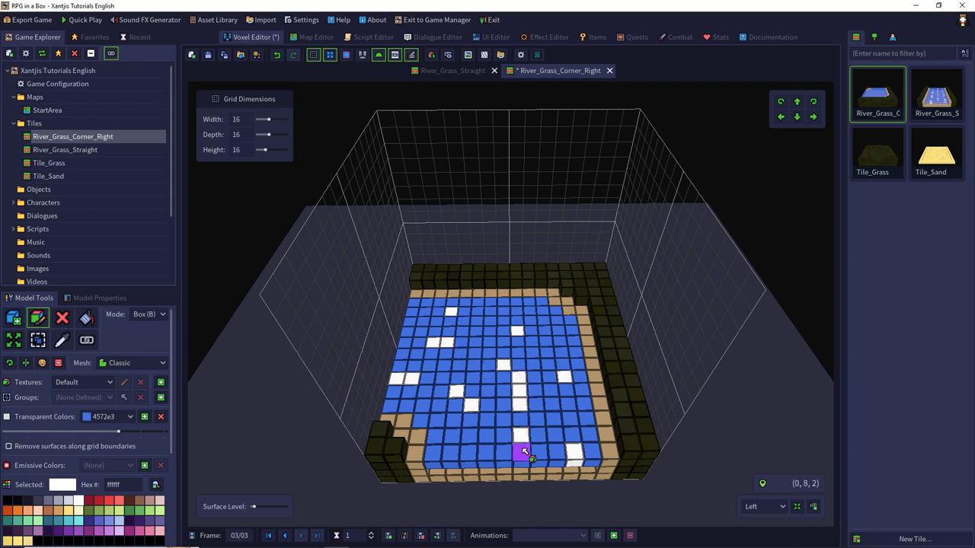
{"action": "left_click", "coordinate": [523, 451]}
{"action": "left_click", "coordinate": [463, 311]}
{"action": "left_click", "coordinate": [538, 346]}
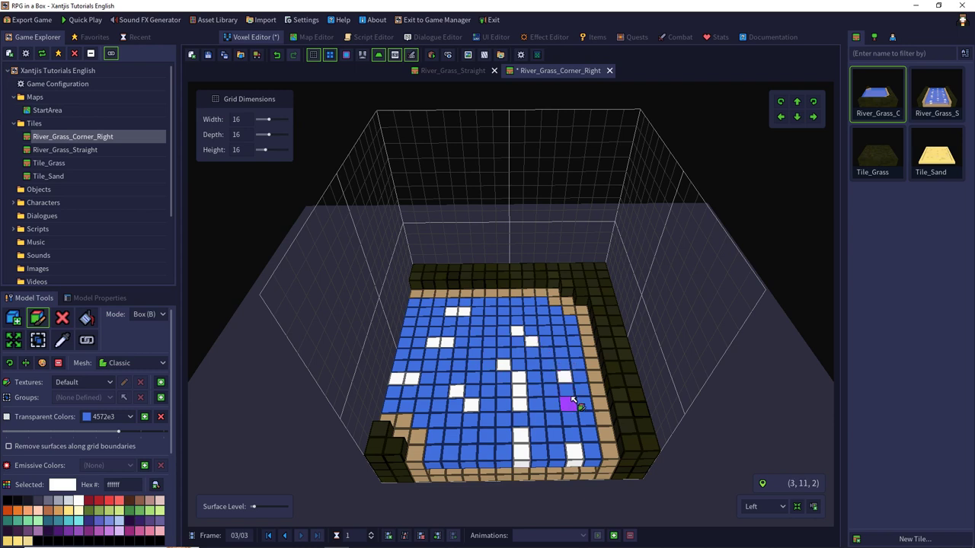
{"action": "left_click", "coordinate": [572, 401]}
{"action": "left_click", "coordinate": [411, 314]}
Recolour the previous foam positions in frame 3 with the water blue 4572e3.
{"action": "left_click", "coordinate": [62, 339]}
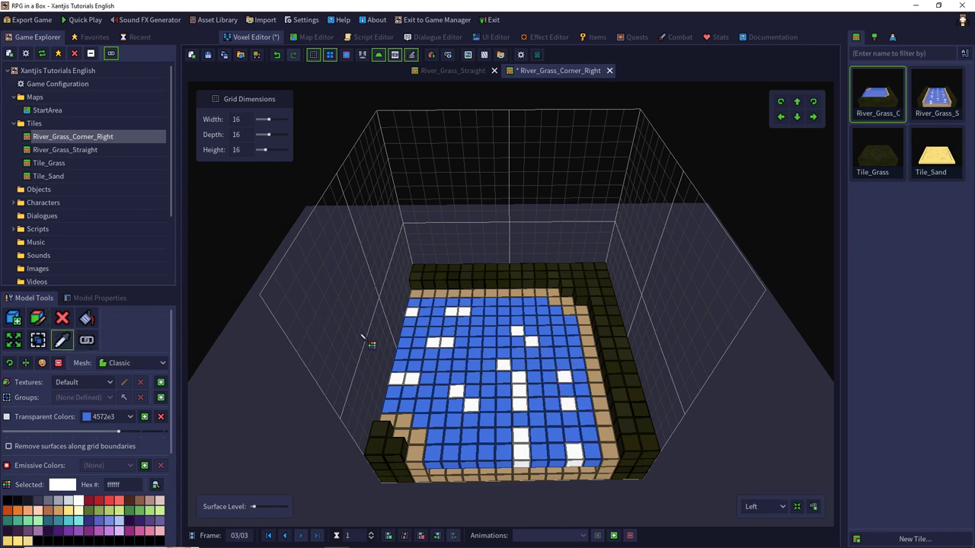
{"action": "left_click", "coordinate": [424, 336]}
{"action": "left_click", "coordinate": [40, 319]}
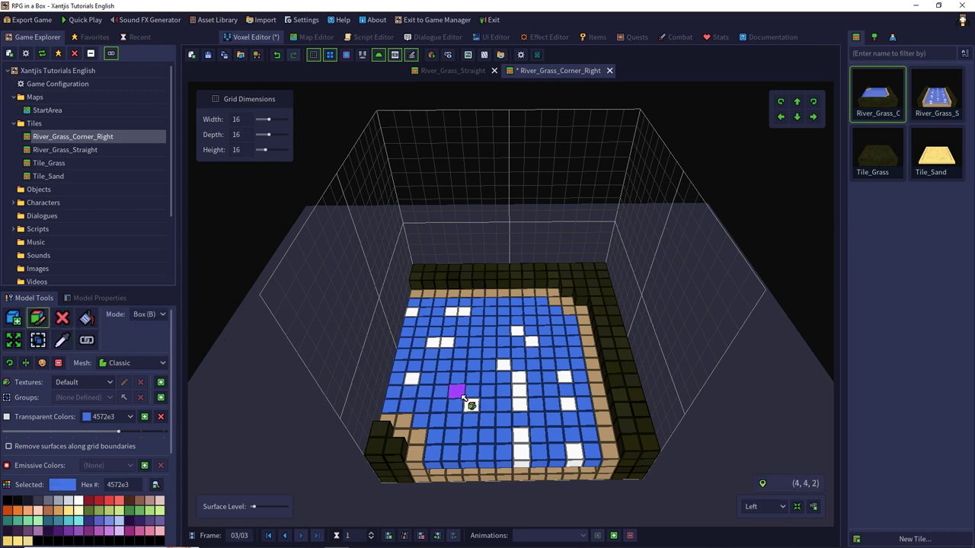
{"action": "left_click", "coordinate": [432, 342]}
{"action": "left_click", "coordinate": [504, 364]}
{"action": "left_click", "coordinate": [515, 389]}
{"action": "left_click", "coordinate": [517, 433]}
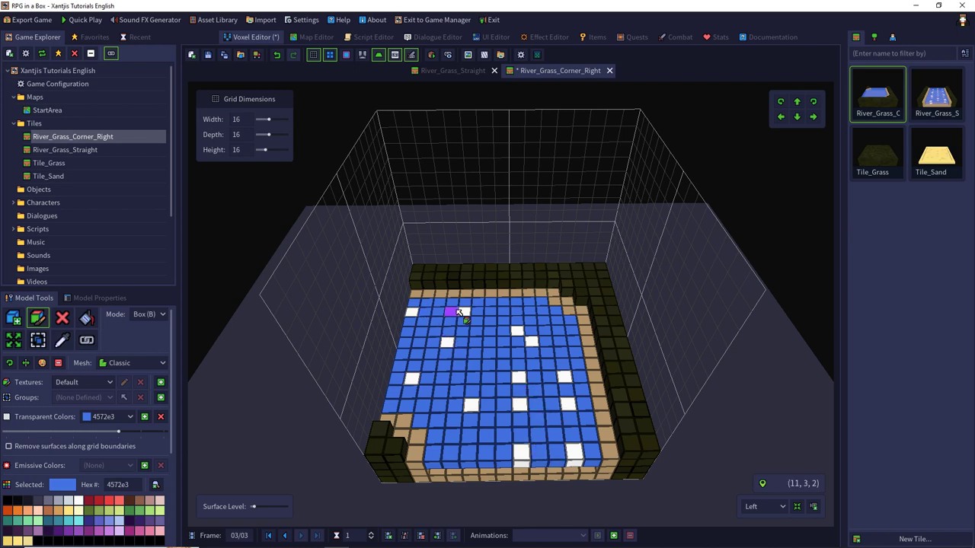
{"action": "left_click", "coordinate": [521, 332]}
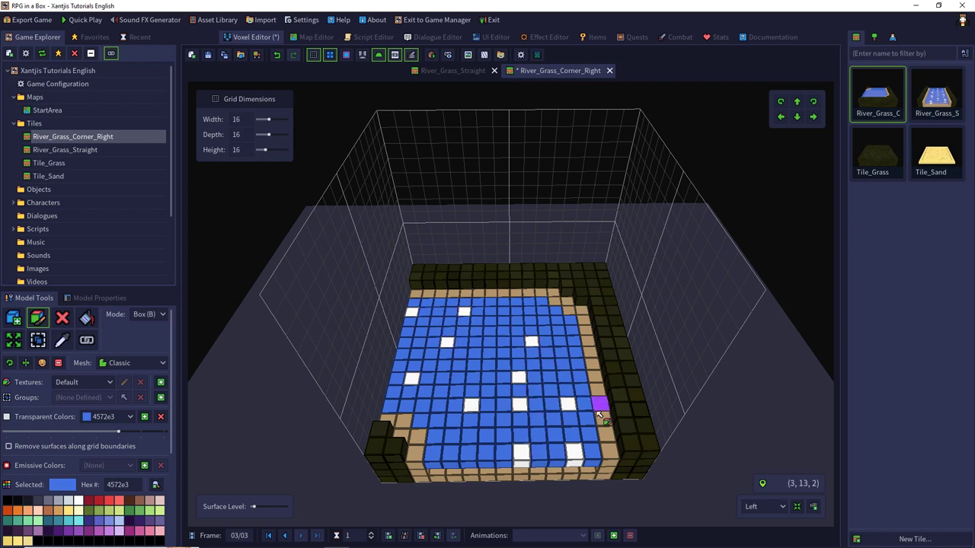
{"action": "left_click", "coordinate": [573, 453]}
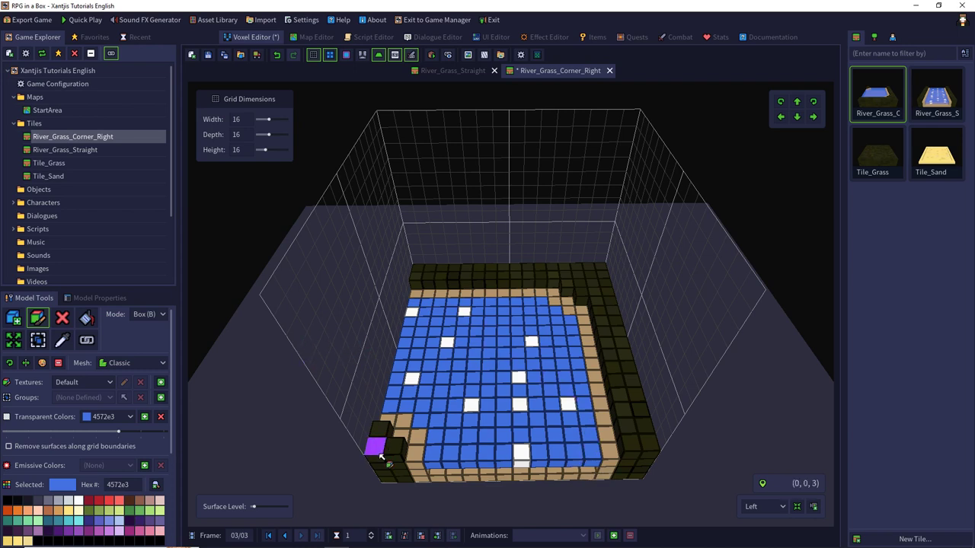
Duplicate frame 3 as frame 4 and paint white ffffff voxels one cell further along the flow, adding new ones at the open edge.
{"action": "left_click", "coordinate": [406, 536]}
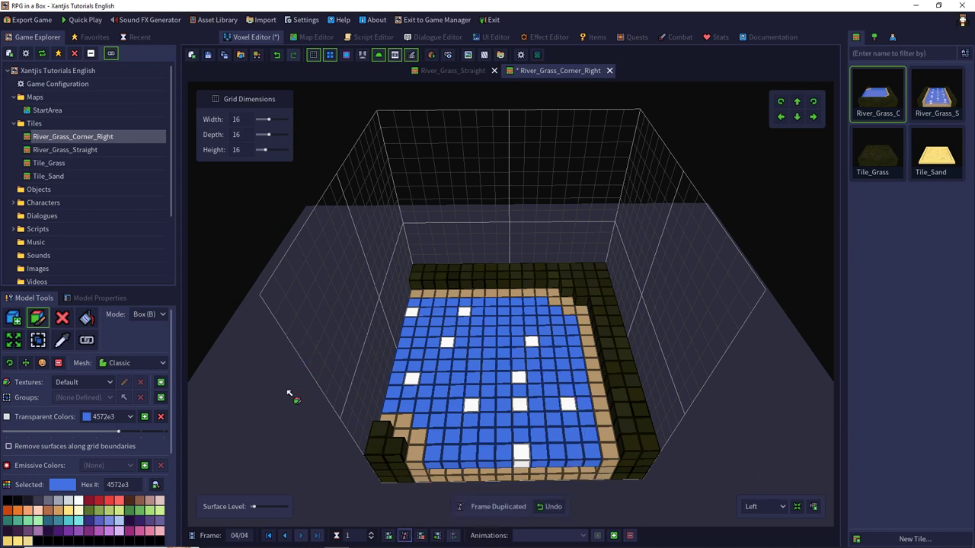
{"action": "left_click", "coordinate": [61, 342]}
{"action": "left_click", "coordinate": [412, 378]}
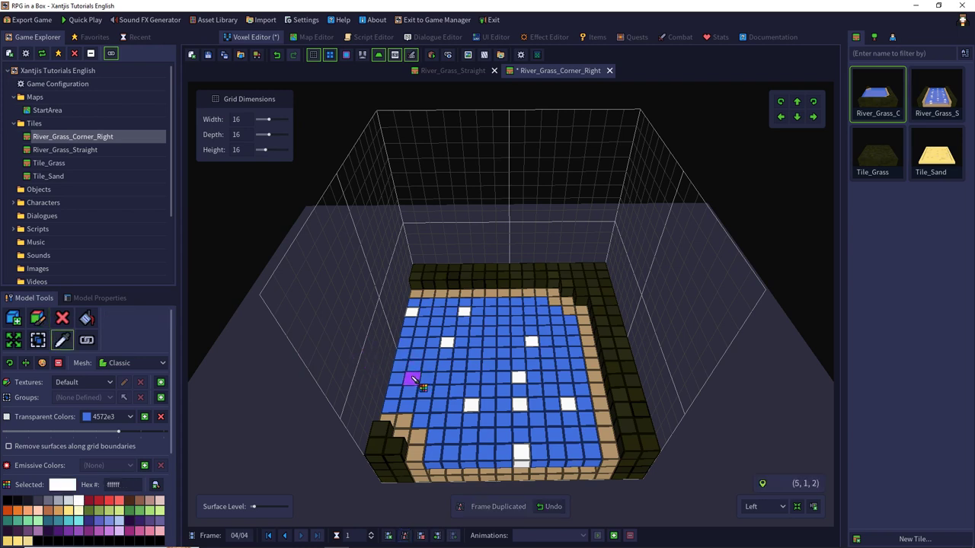
{"action": "left_click", "coordinate": [48, 319]}
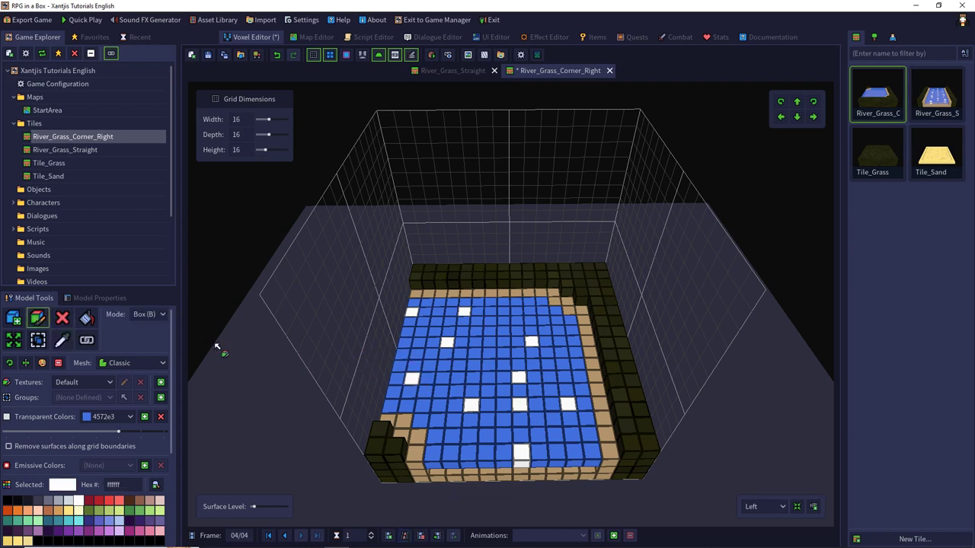
{"action": "left_click", "coordinate": [427, 380]}
{"action": "left_click", "coordinate": [477, 422]}
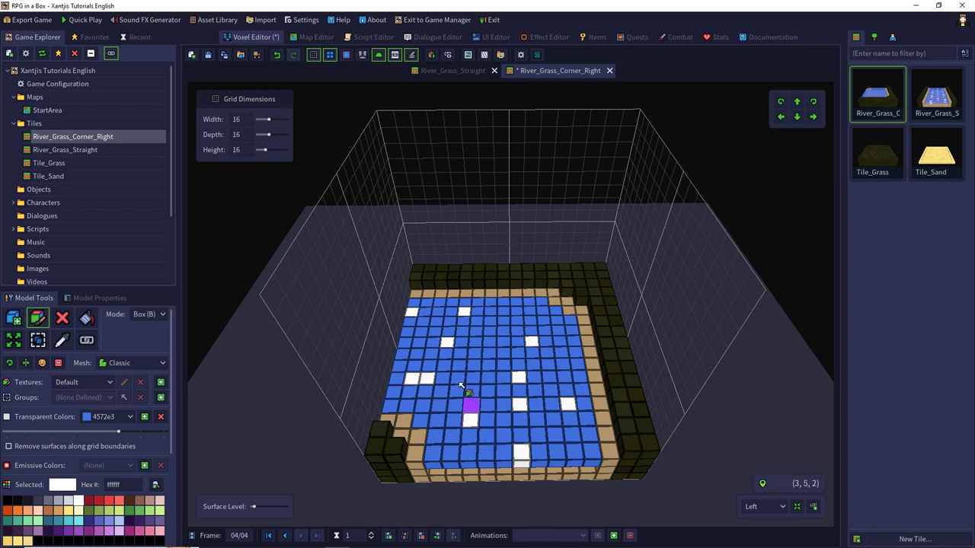
{"action": "left_click", "coordinate": [416, 314]}
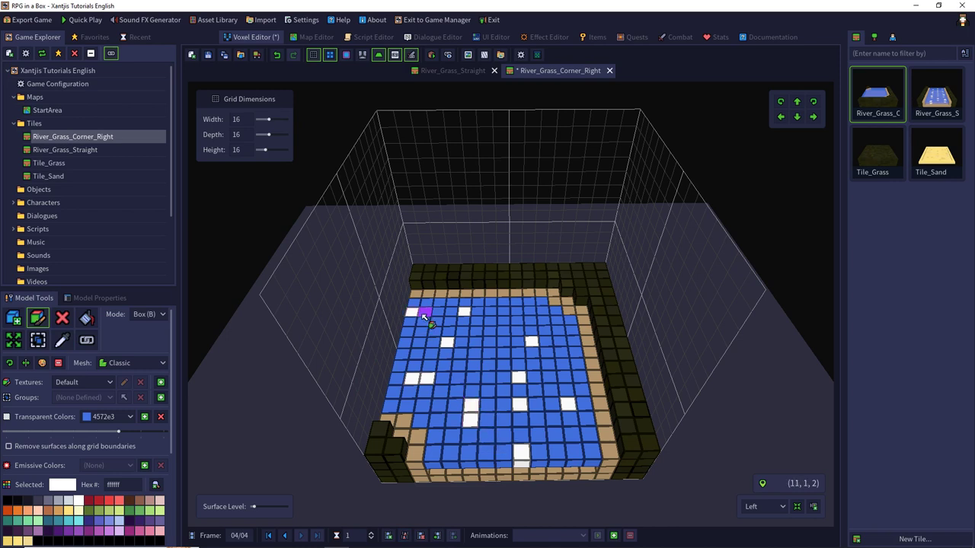
{"action": "left_click", "coordinate": [475, 355]}
{"action": "left_click_drag", "start_coordinate": [521, 391], "coordinate": [523, 420]}
{"action": "left_click", "coordinate": [405, 342]}
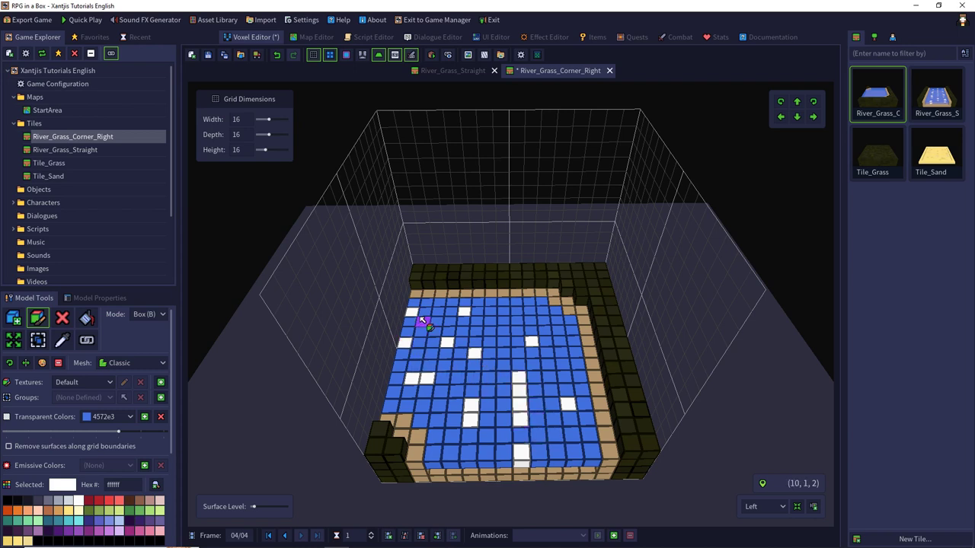
{"action": "left_click", "coordinate": [426, 312]}
{"action": "left_click", "coordinate": [491, 321]}
{"action": "left_click", "coordinate": [549, 365]}
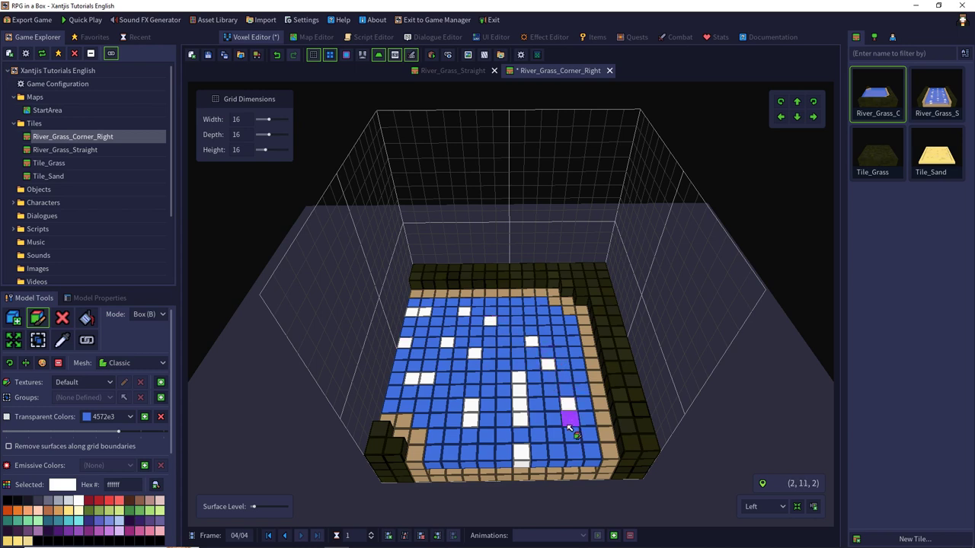
{"action": "left_click", "coordinate": [572, 435]}
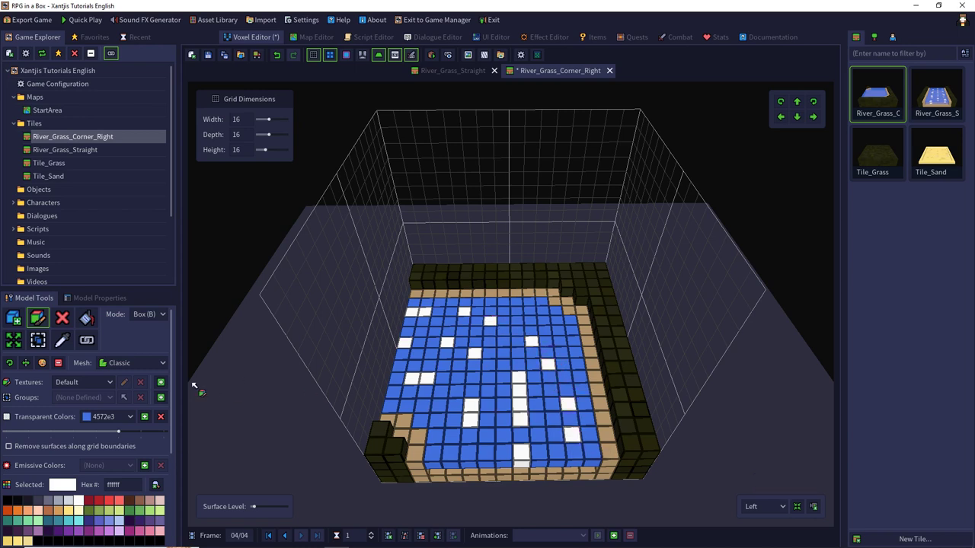
Recolour the previous foam positions in frame 4 with the water blue 4572e3, keeping only the shifted white voxels.
{"action": "left_click", "coordinate": [64, 342]}
{"action": "left_click", "coordinate": [388, 390]}
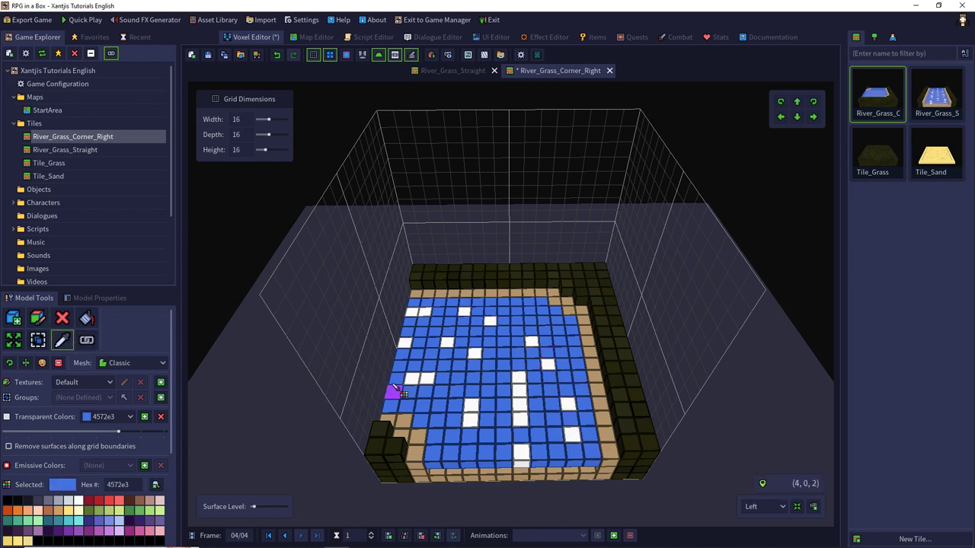
{"action": "left_click", "coordinate": [42, 321]}
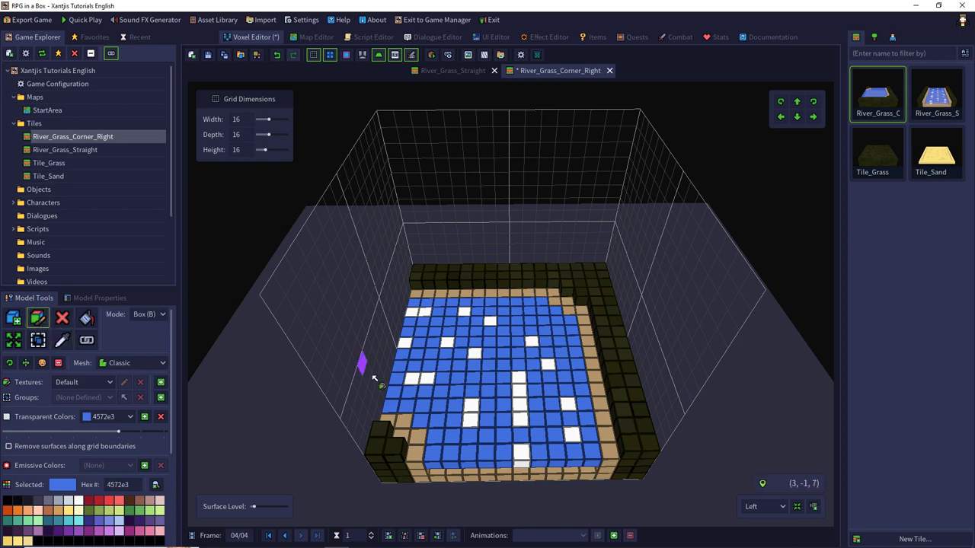
{"action": "left_click", "coordinate": [411, 378]}
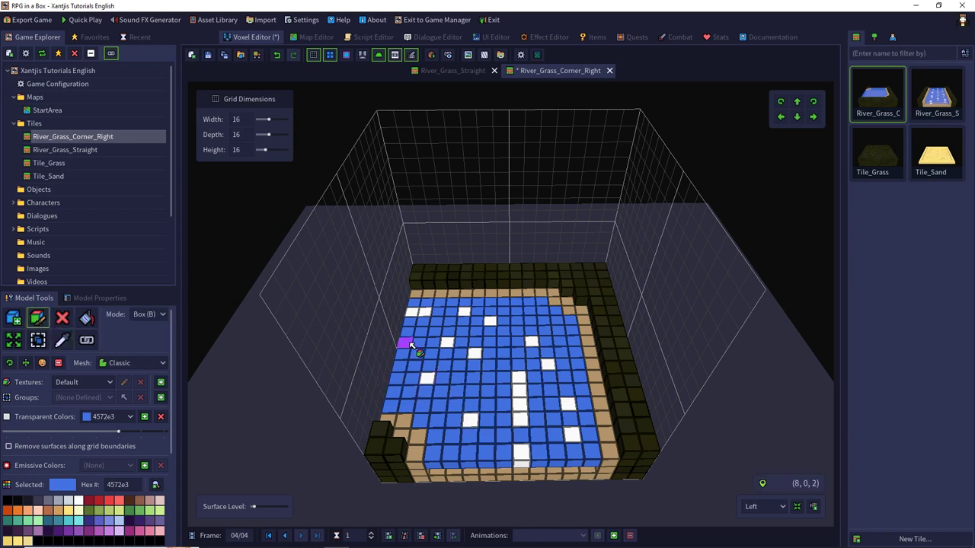
{"action": "left_click", "coordinate": [519, 376]}
{"action": "left_click", "coordinate": [520, 405]}
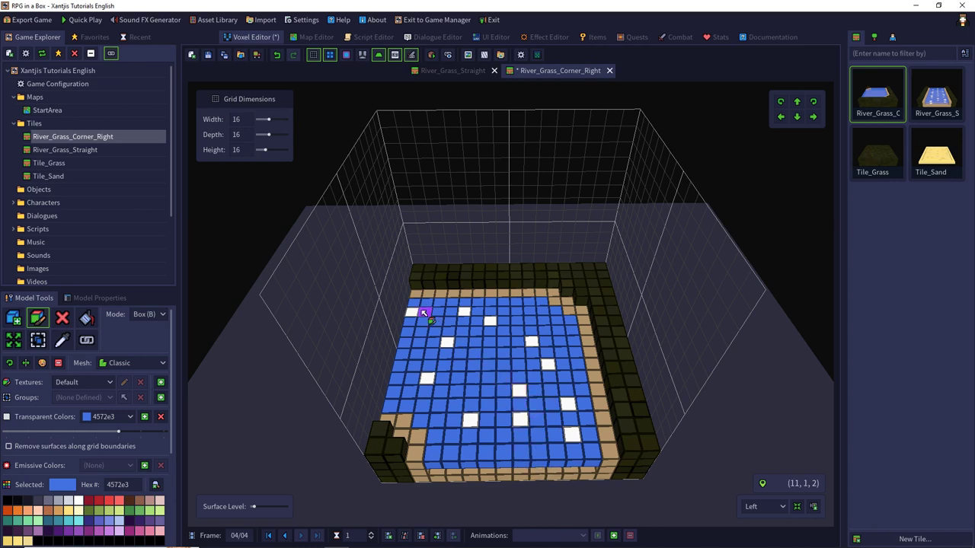
{"action": "left_click", "coordinate": [415, 312]}
{"action": "left_click", "coordinate": [464, 312]}
{"action": "left_click", "coordinate": [531, 335]}
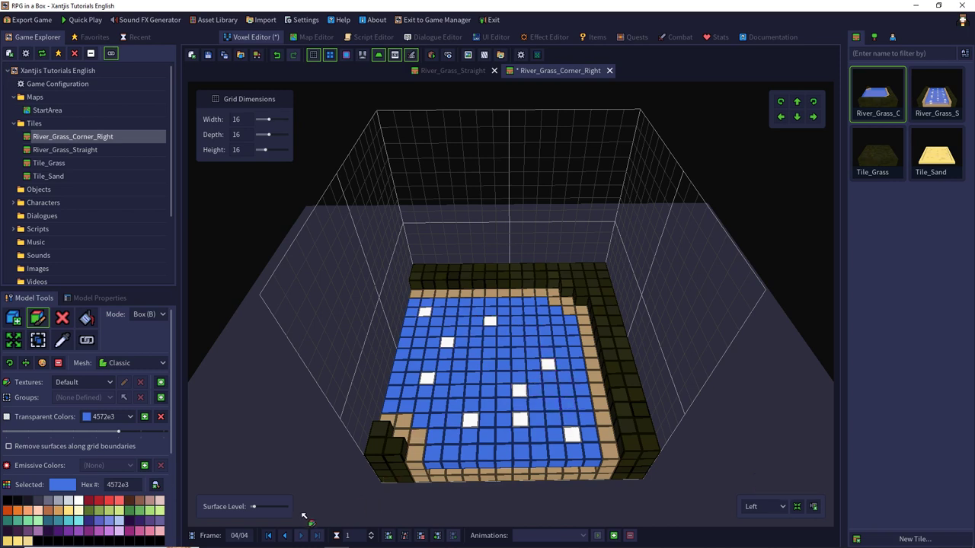
Review the frames, add a looping default animation over frames 1 to 4 at 8 frames per second, and save the tile.
{"action": "left_click", "coordinate": [285, 536]}
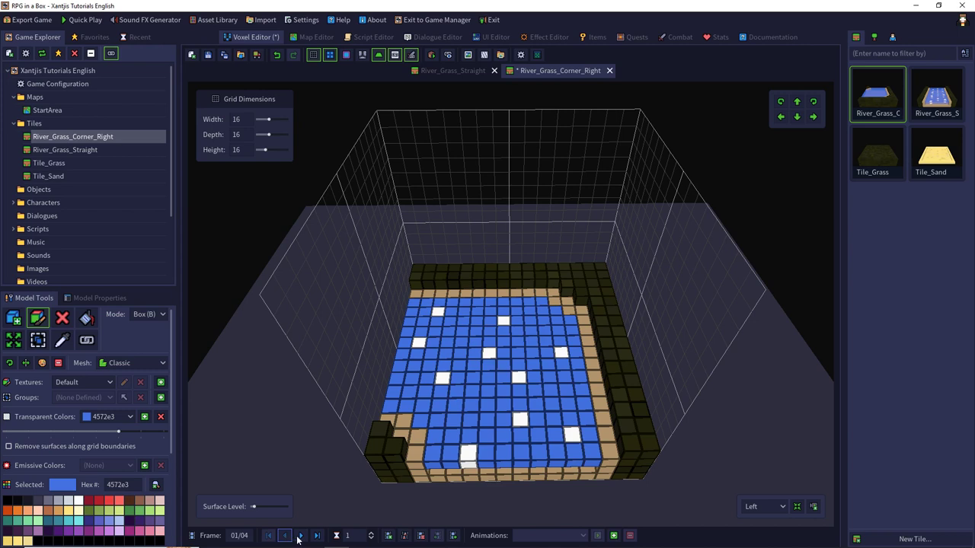
{"action": "left_click", "coordinate": [299, 536]}
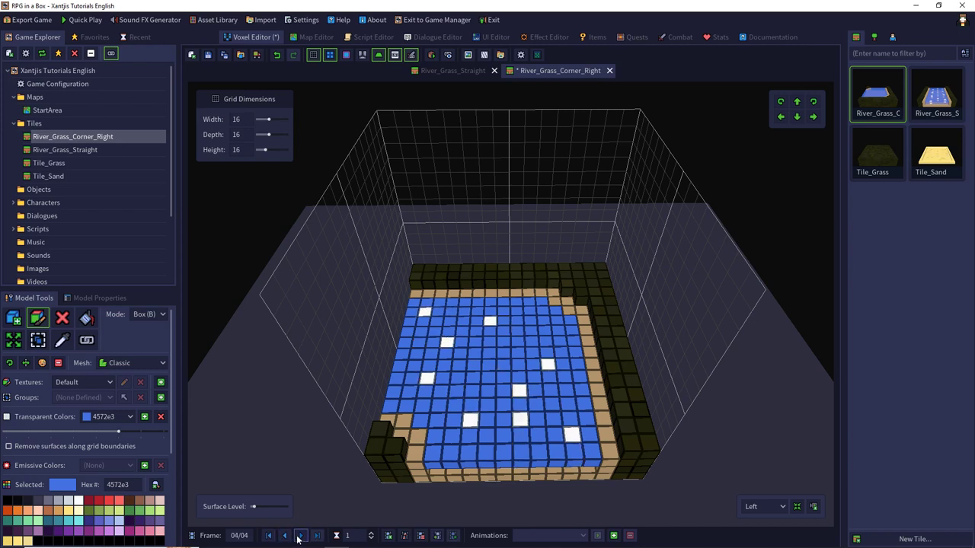
{"action": "left_click", "coordinate": [286, 537]}
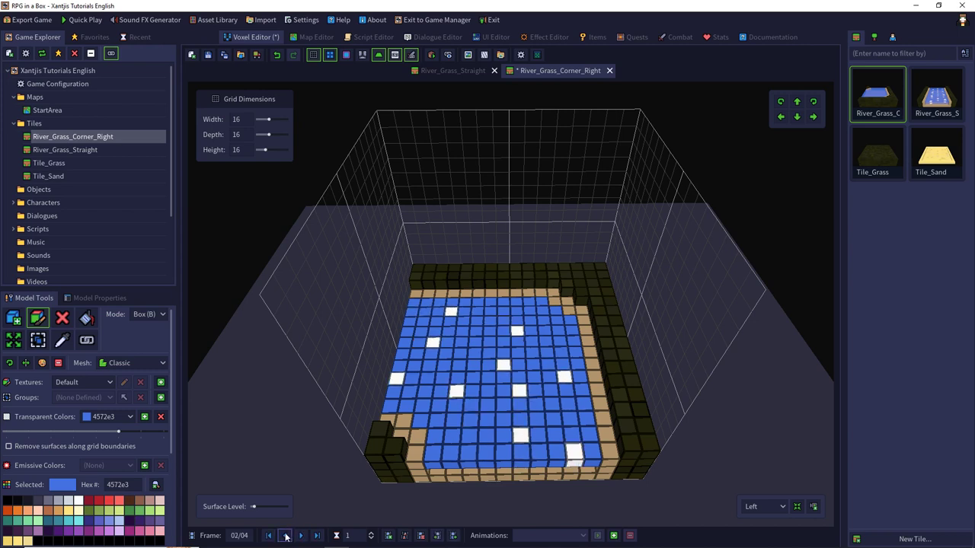
{"action": "left_click", "coordinate": [614, 535]}
{"action": "left_click", "coordinate": [577, 222]}
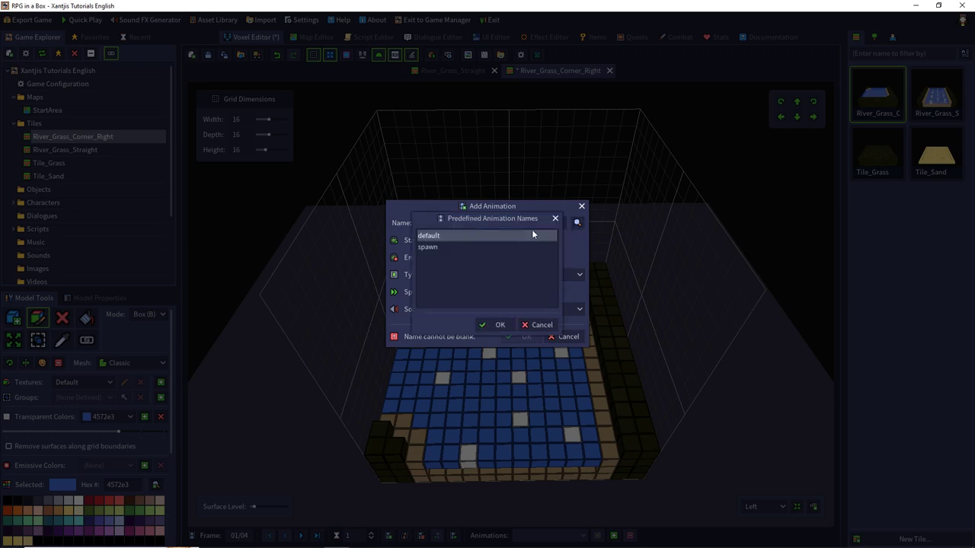
{"action": "double_click", "coordinate": [523, 236]}
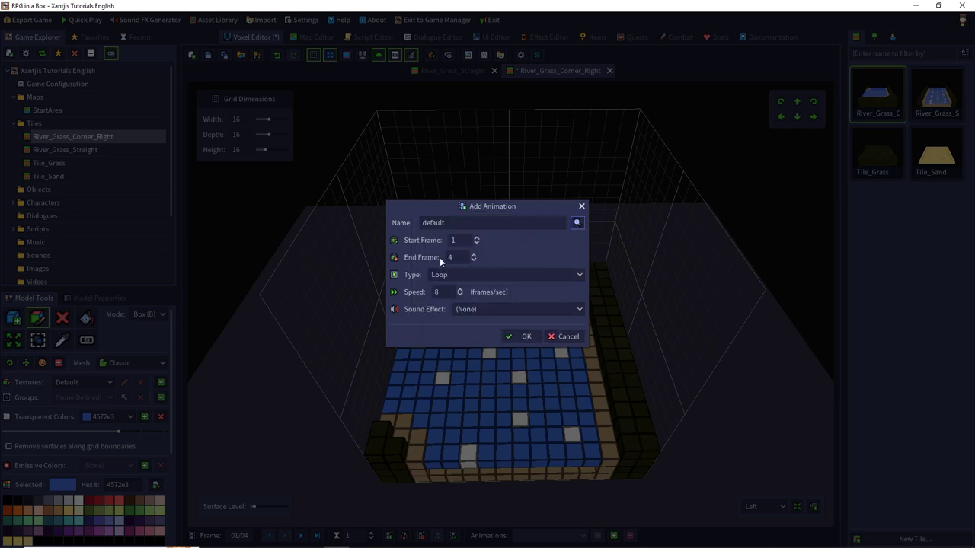
{"action": "left_click", "coordinate": [524, 336]}
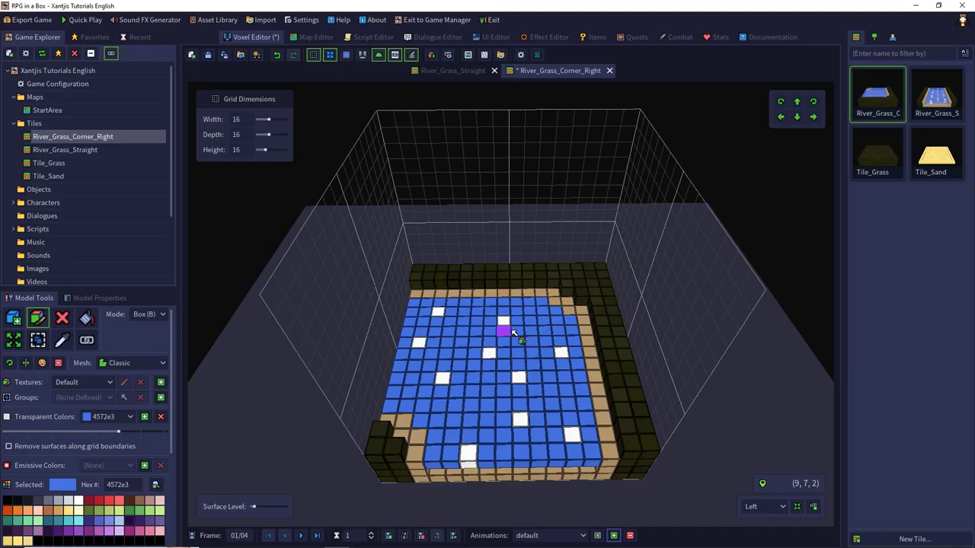
{"action": "left_click", "coordinate": [216, 58]}
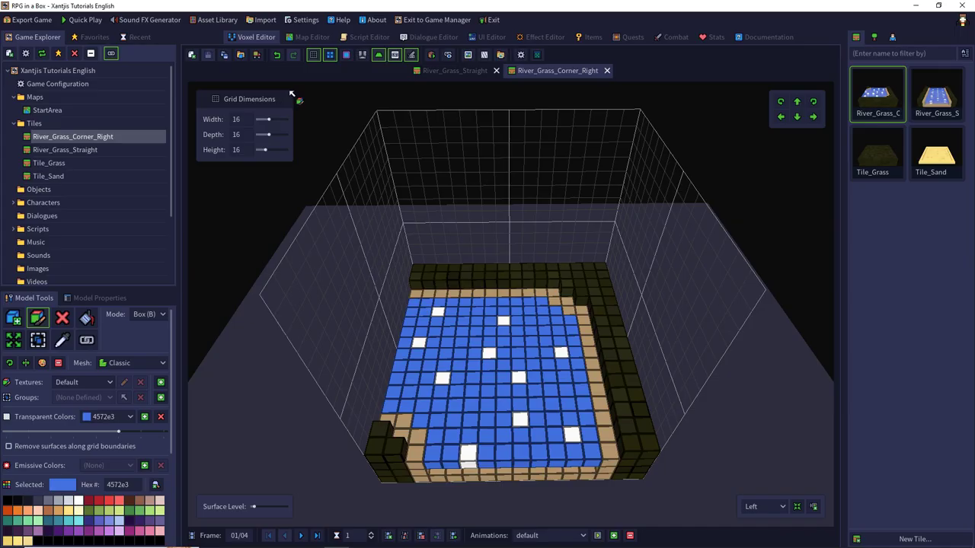
Place the animated River_Grass_Corner_Right tile over the existing corner at (-3, 2, 0) in the StartArea map.
{"action": "left_click", "coordinate": [311, 37]}
{"action": "scroll", "coordinate": [591, 185], "scroll_direction": "down", "scroll_amount": 3}
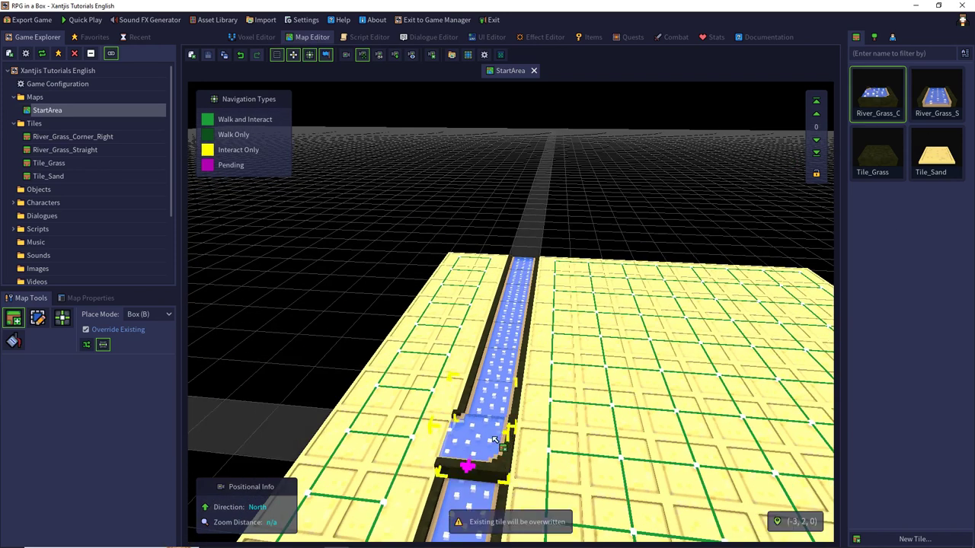
{"action": "left_click", "coordinate": [493, 440]}
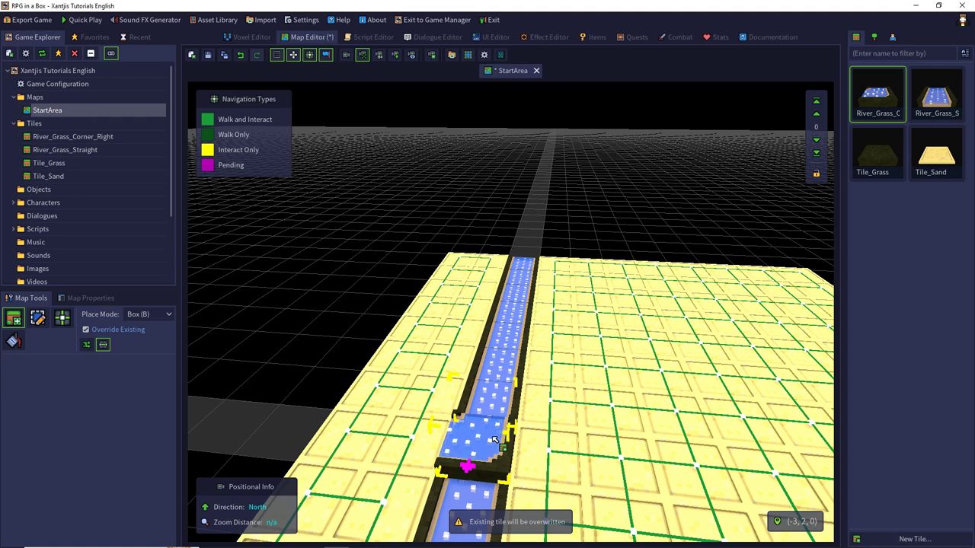
{"action": "left_click", "coordinate": [926, 98]}
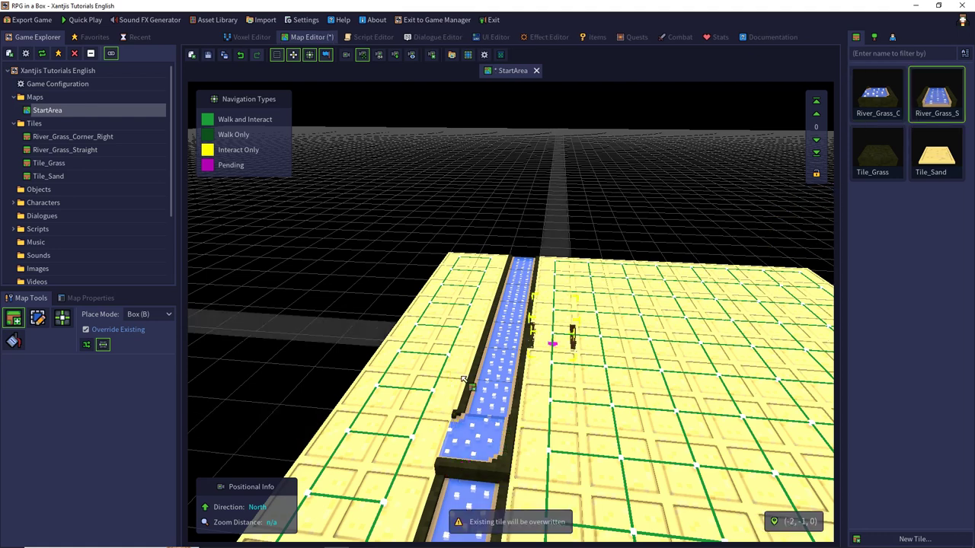
Make River_Grass_Corner_Right impassable, raise its surface level slightly to match River_Grass_Straight, and save the tile.
{"action": "double_click", "coordinate": [876, 97]}
{"action": "left_click", "coordinate": [99, 297]}
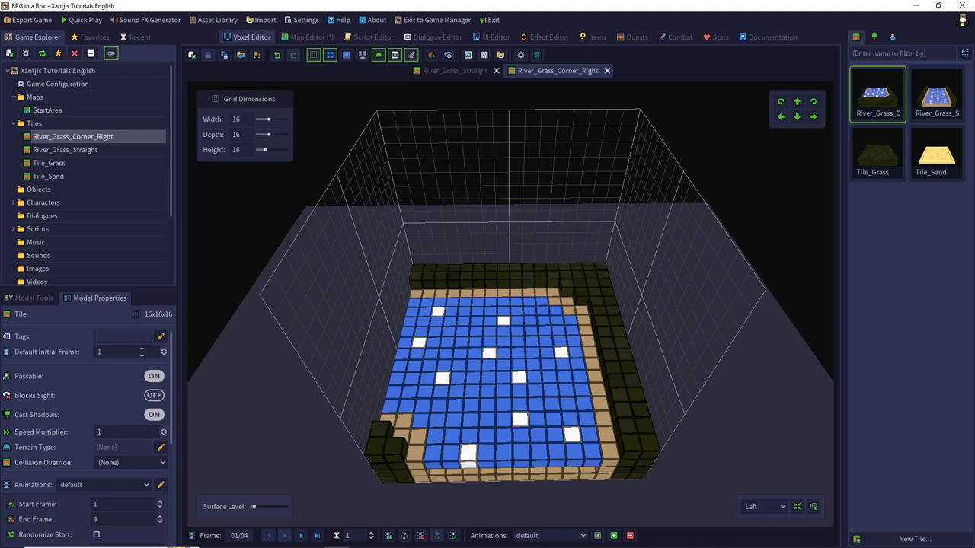
{"action": "left_click", "coordinate": [155, 376]}
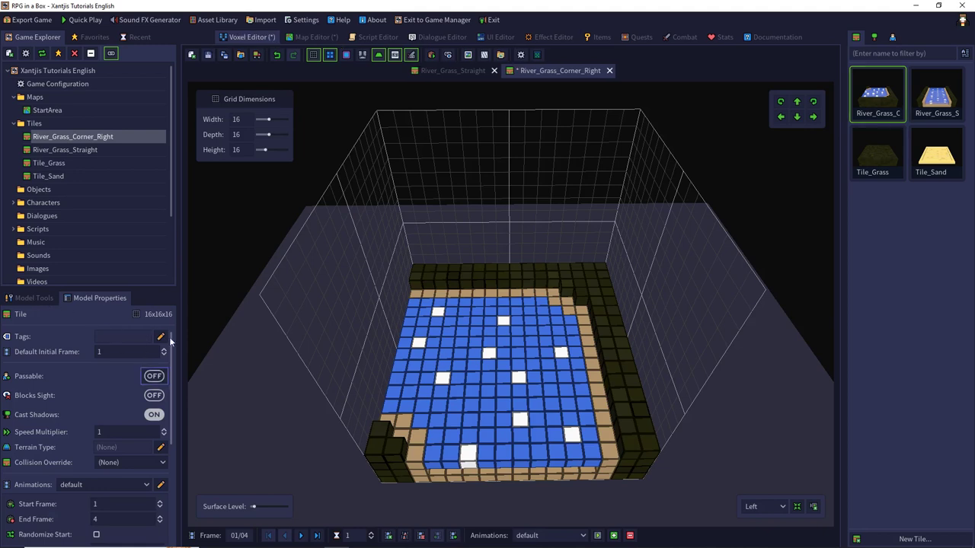
{"action": "left_click_drag", "start_coordinate": [255, 507], "coordinate": [259, 507]}
{"action": "left_click", "coordinate": [206, 54]}
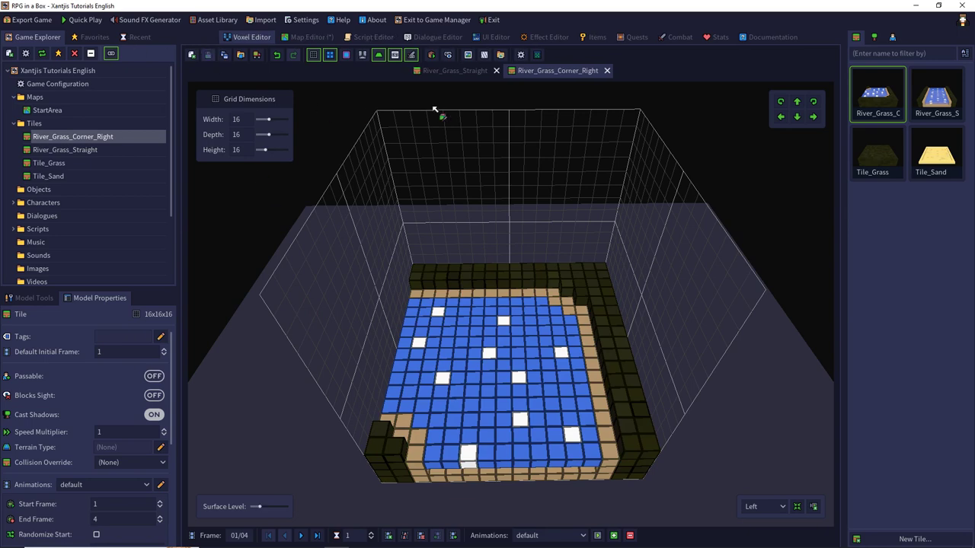
{"action": "left_click", "coordinate": [440, 71]}
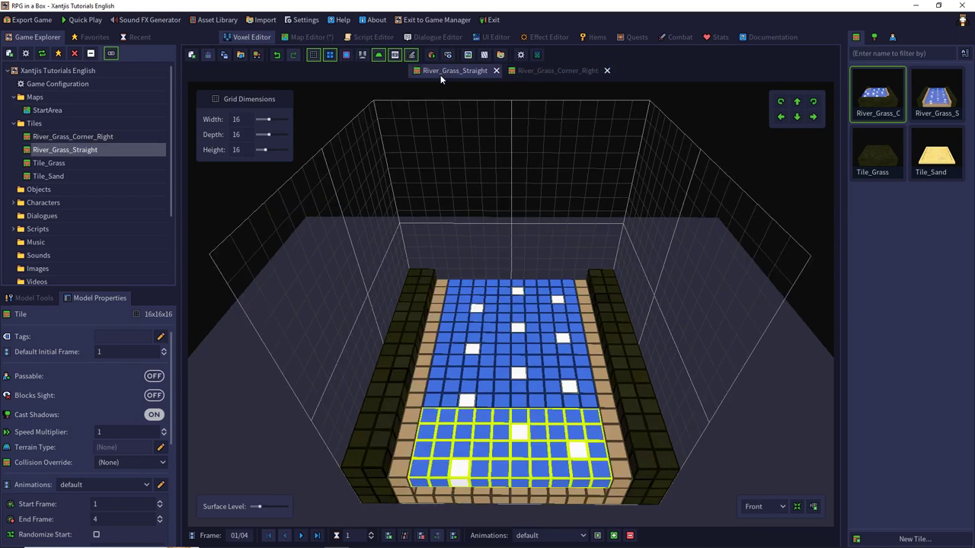
Lay sideways River_Grass_Straight tiles in StartArea from the corner tile's open end to the west edge of the map.
{"action": "left_click", "coordinate": [305, 37]}
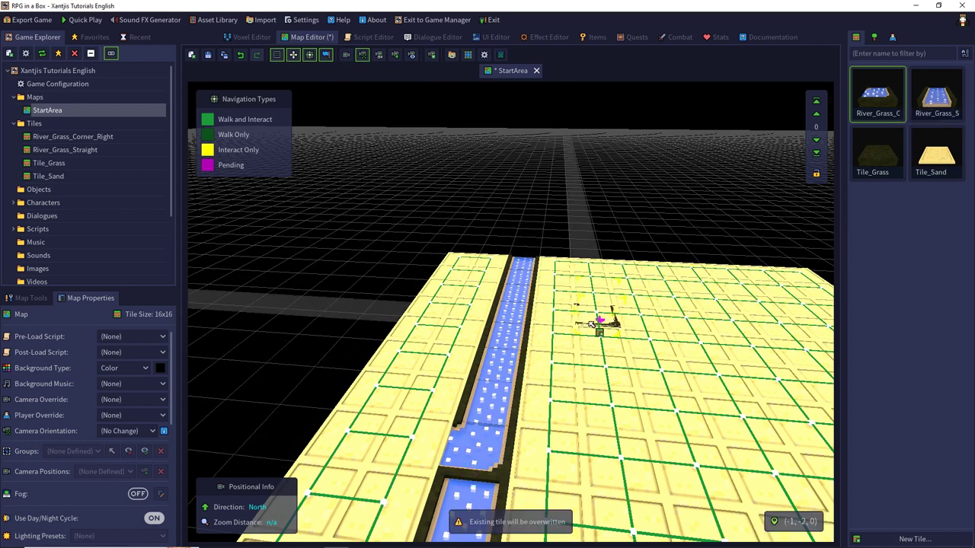
{"action": "left_click", "coordinate": [502, 379]}
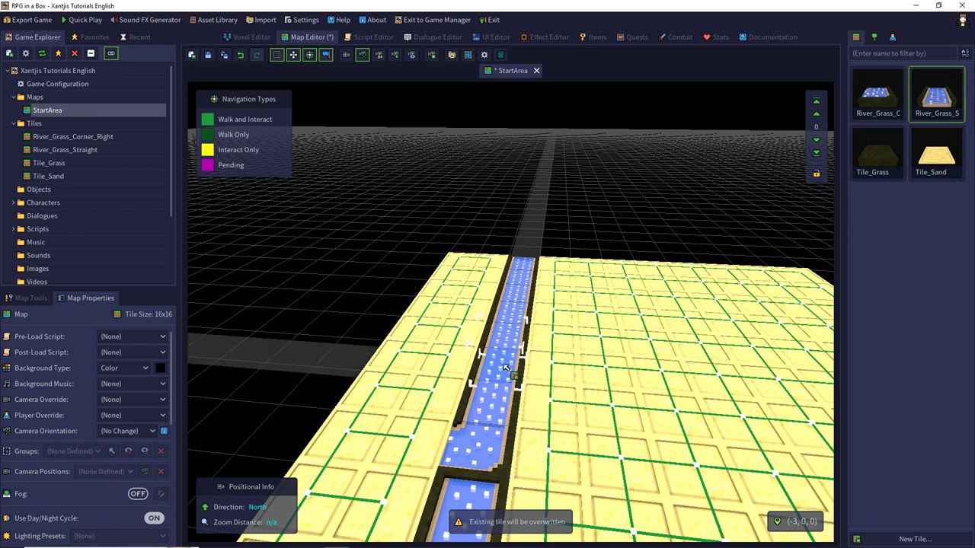
{"action": "mouse_move", "coordinate": [468, 436]}
{"action": "left_mouse_down"}
{"action": "mouse_move", "coordinate": [411, 457]}
{"action": "mouse_move", "coordinate": [381, 431]}
{"action": "mouse_move", "coordinate": [327, 415]}
{"action": "mouse_move", "coordinate": [368, 432]}
{"action": "left_mouse_up"}
{"action": "right_click_drag", "start_coordinate": [427, 350], "coordinate": [512, 352]}
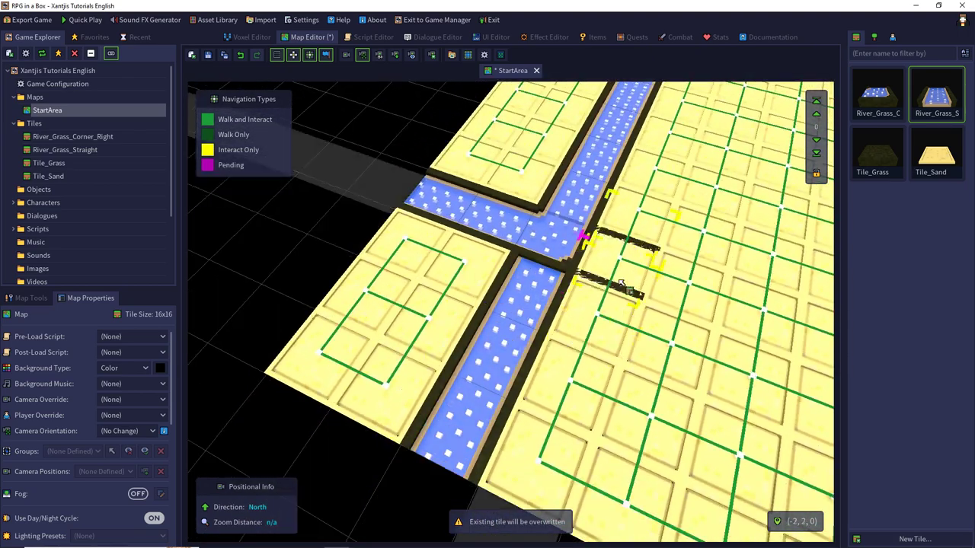
Replace the leftover straight river tiles south of the corner with Tile_Sand.
{"action": "left_click", "coordinate": [512, 302]}
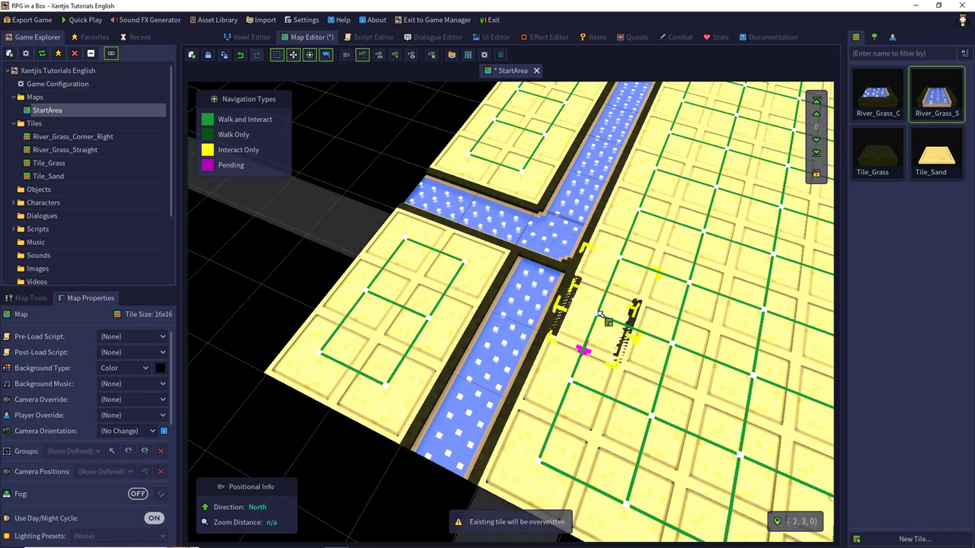
{"action": "left_click", "coordinate": [954, 155]}
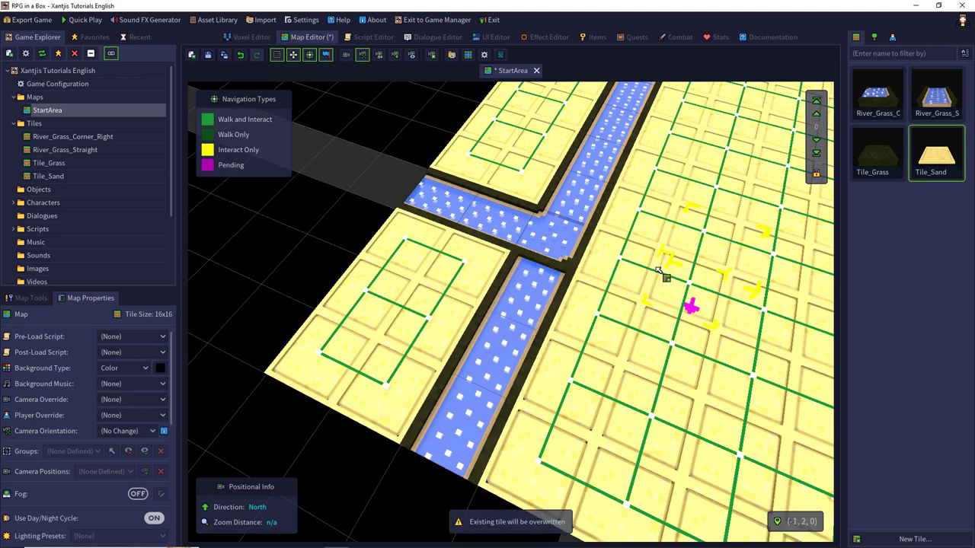
{"action": "mouse_move", "coordinate": [662, 270]}
{"action": "left_mouse_down"}
{"action": "mouse_move", "coordinate": [564, 312]}
{"action": "mouse_move", "coordinate": [533, 288]}
{"action": "mouse_move", "coordinate": [486, 397]}
{"action": "mouse_move", "coordinate": [358, 325]}
{"action": "left_mouse_up"}
Apply Walk and Interact navigation to the new sand tiles south of the corner, joining the paths on both sides.
{"action": "left_click", "coordinate": [229, 120]}
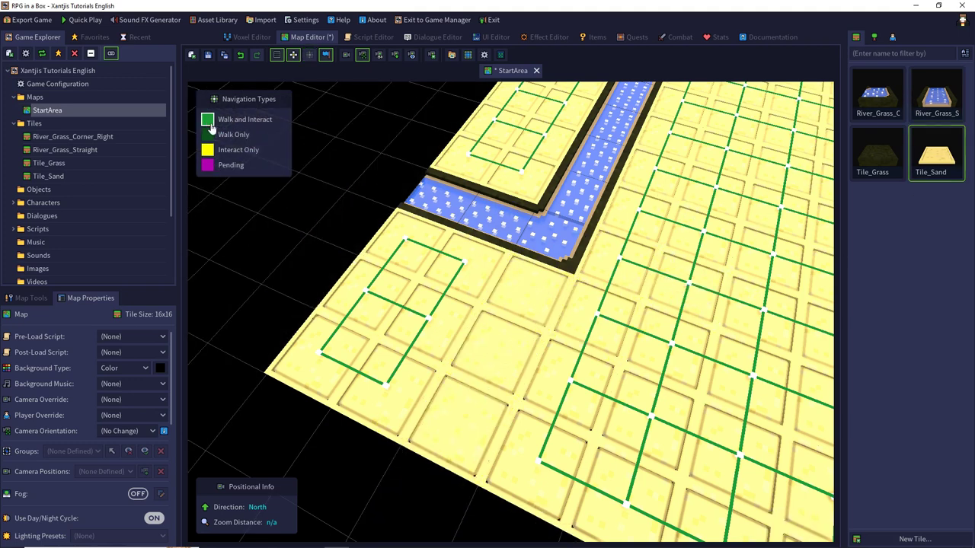
{"action": "mouse_move", "coordinate": [554, 304]}
{"action": "left_mouse_down"}
{"action": "mouse_move", "coordinate": [586, 314]}
{"action": "mouse_move", "coordinate": [569, 385]}
{"action": "mouse_move", "coordinate": [425, 329]}
{"action": "mouse_move", "coordinate": [392, 381]}
{"action": "mouse_move", "coordinate": [559, 457]}
{"action": "mouse_move", "coordinate": [476, 427]}
{"action": "mouse_move", "coordinate": [452, 395]}
{"action": "mouse_move", "coordinate": [520, 298]}
{"action": "left_mouse_up"}
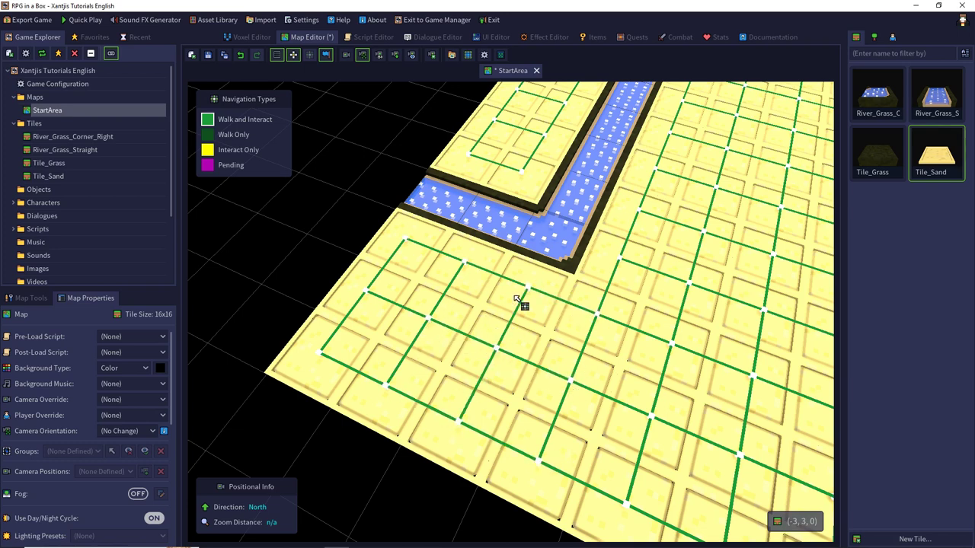
{"action": "middle_click_drag", "start_coordinate": [543, 296], "coordinate": [590, 270]}
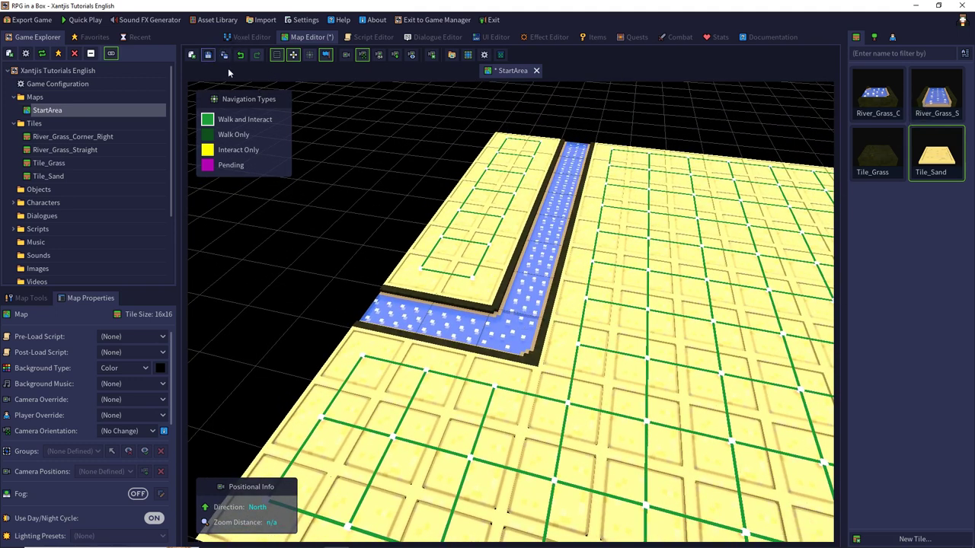
In River_Grass_Corner_Right, enable removing surfaces along grid boundaries and add the white foam colour ffffff to the transparent colours.
{"action": "double_click", "coordinate": [874, 98]}
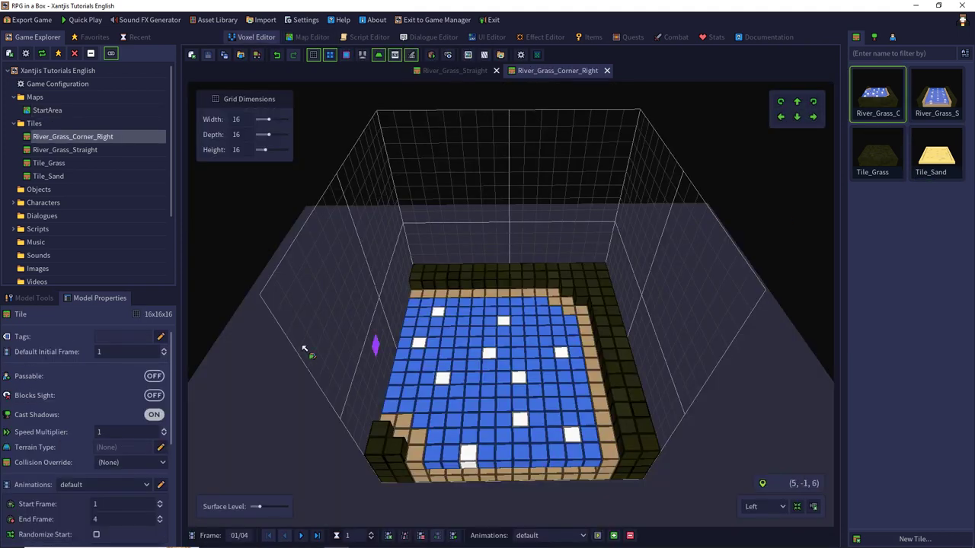
{"action": "left_click", "coordinate": [45, 298]}
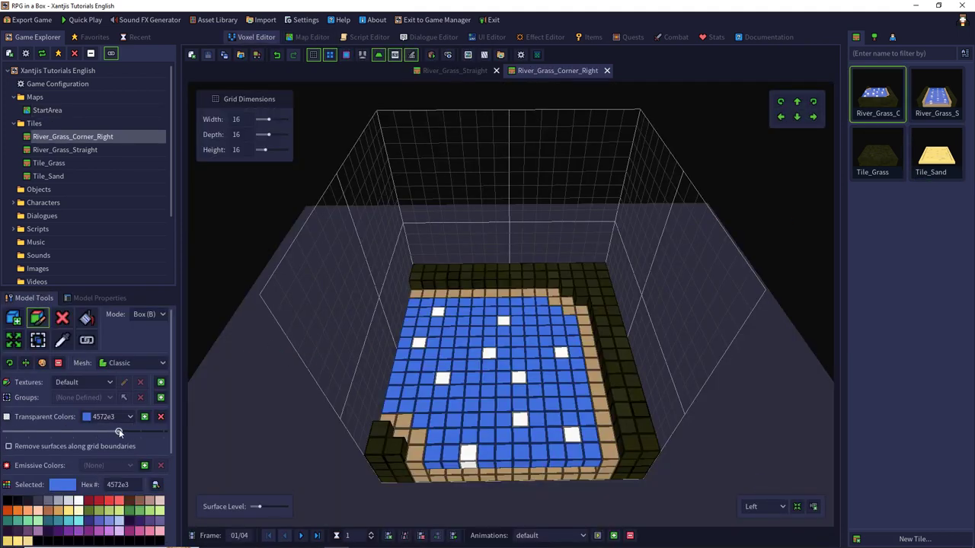
{"action": "left_click", "coordinate": [9, 447]}
{"action": "left_click", "coordinate": [62, 341]}
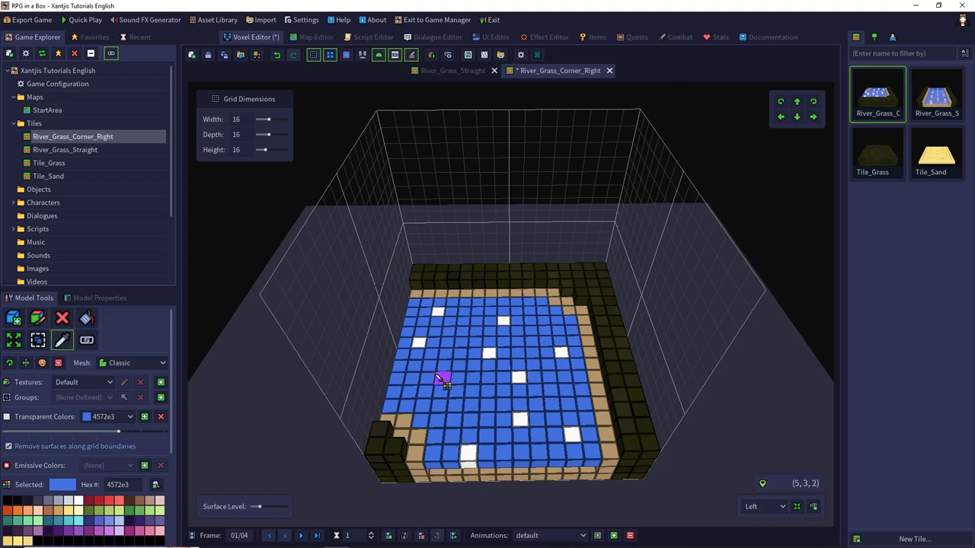
{"action": "left_click", "coordinate": [442, 378]}
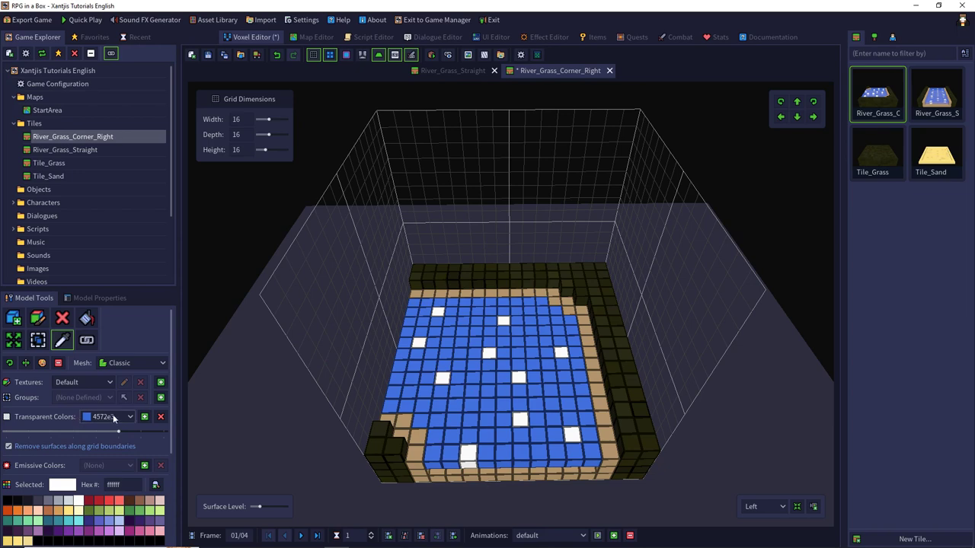
{"action": "left_click", "coordinate": [145, 417]}
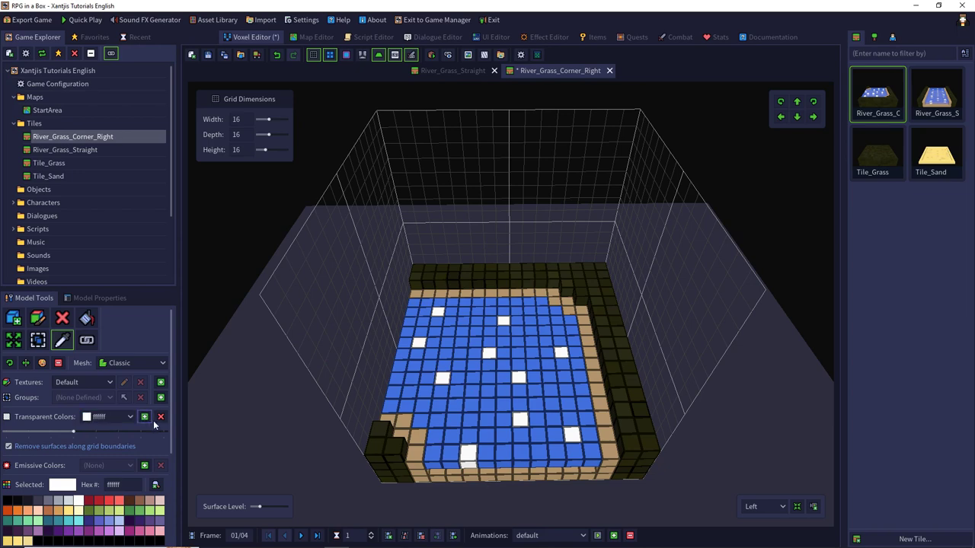
Match the ffffff transparency in River_Grass_Corner_Right to that of River_Grass_Straight and save the corner tile.
{"action": "double_click", "coordinate": [927, 102]}
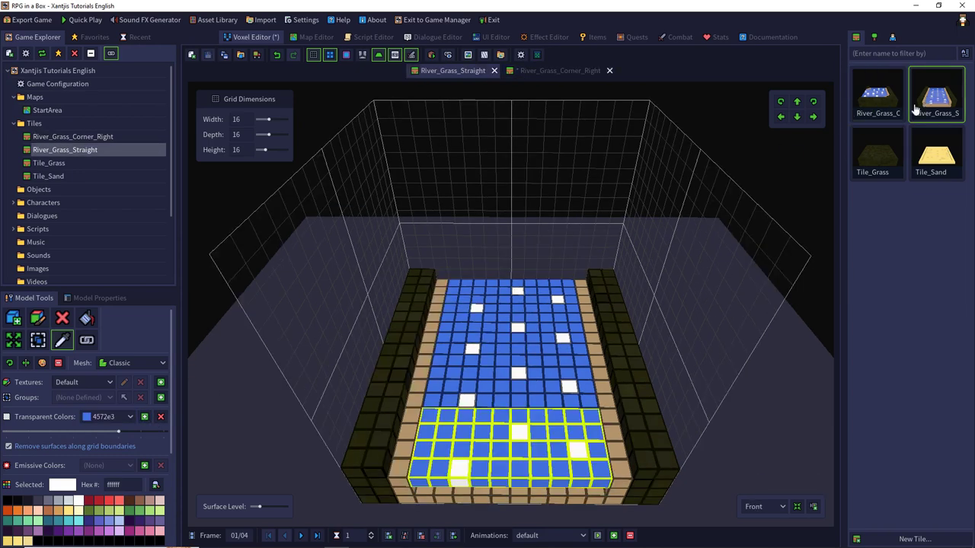
{"action": "left_click", "coordinate": [127, 416]}
{"action": "double_click", "coordinate": [878, 94]}
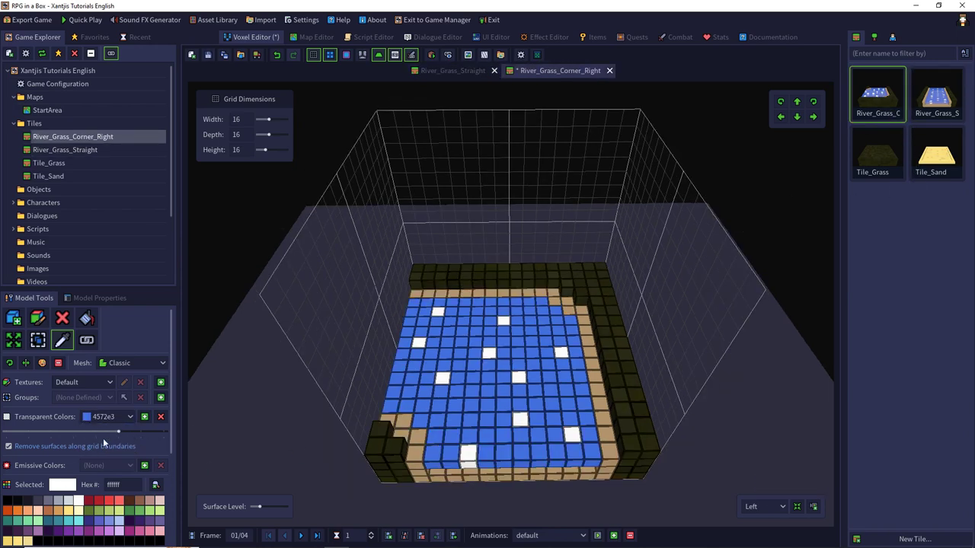
{"action": "left_click", "coordinate": [130, 416]}
{"action": "left_click", "coordinate": [208, 55]}
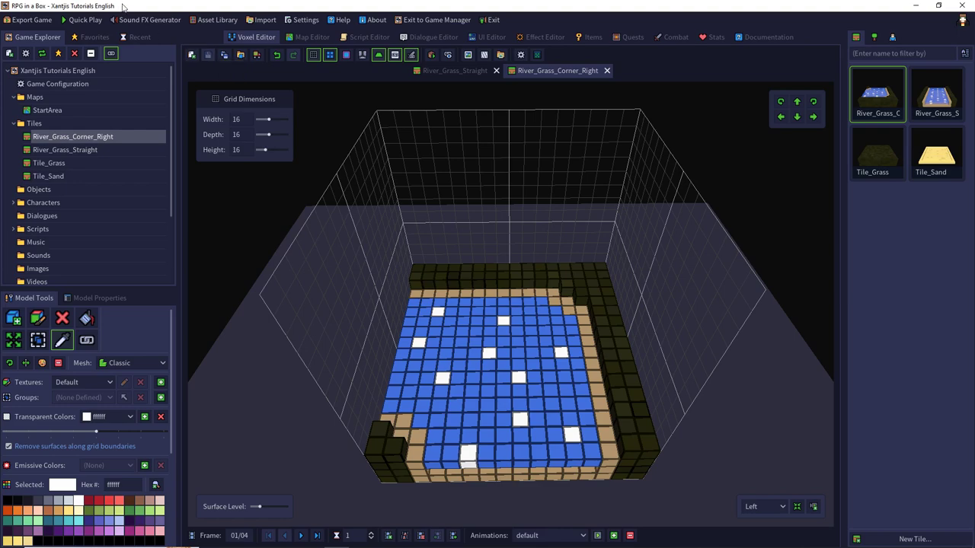
Play-test the game, walk the character to the river corner to inspect the water, and quit back to the editor.
{"action": "left_click", "coordinate": [82, 21]}
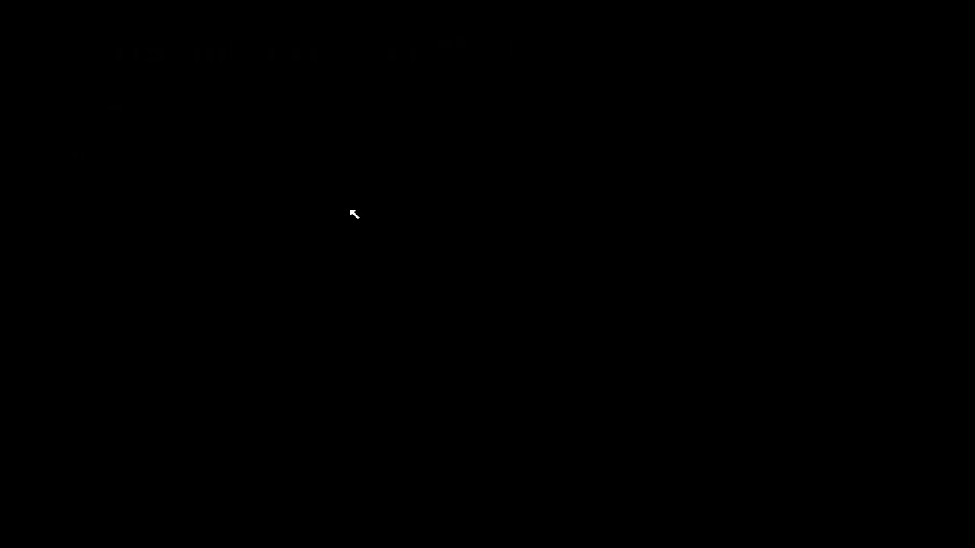
{"action": "left_click", "coordinate": [120, 116]}
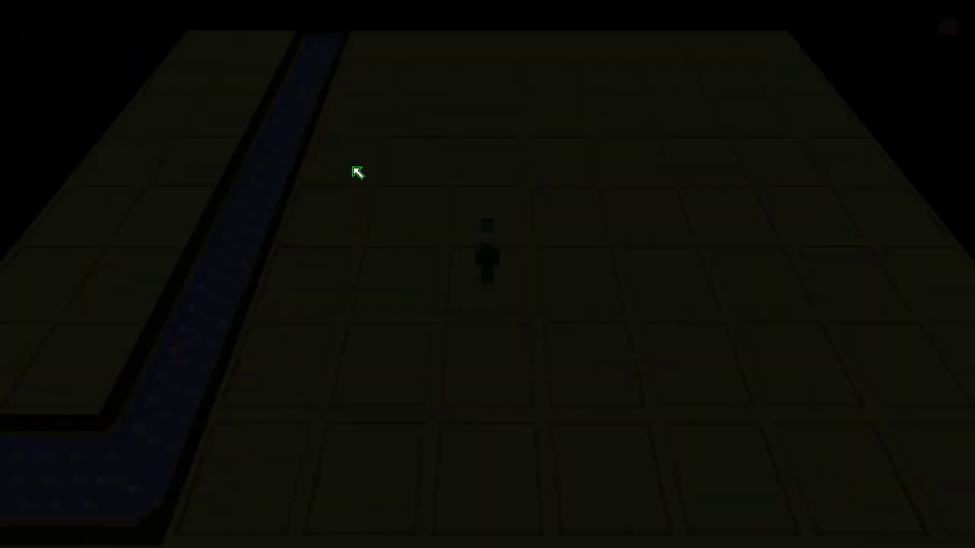
{"action": "key", "text": "s"}
{"action": "key", "text": "a"}
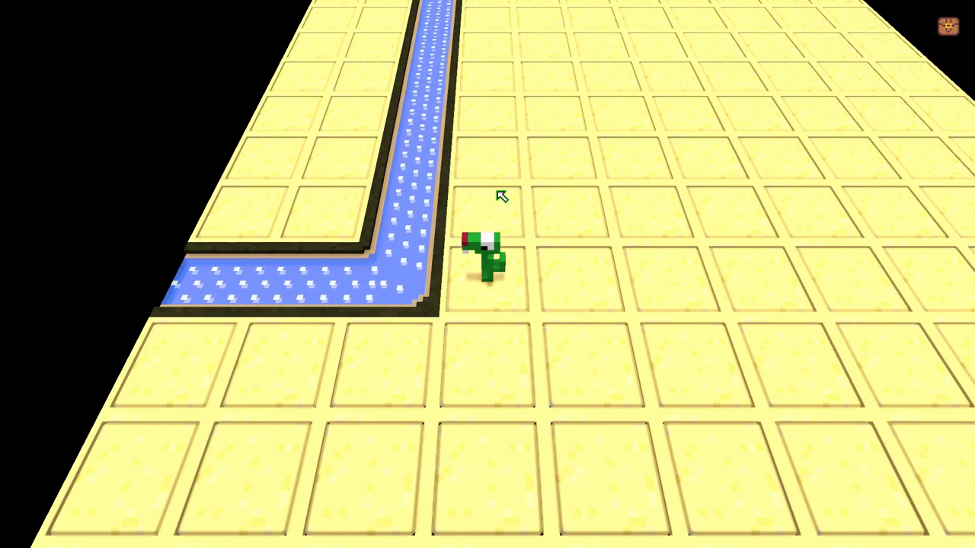
{"action": "key", "text": "Escape"}
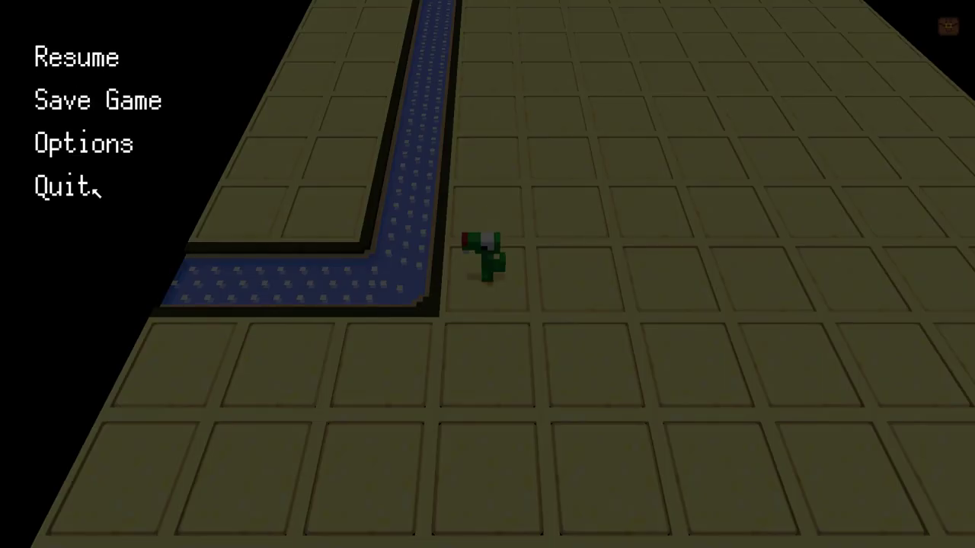
{"action": "left_click", "coordinate": [88, 190]}
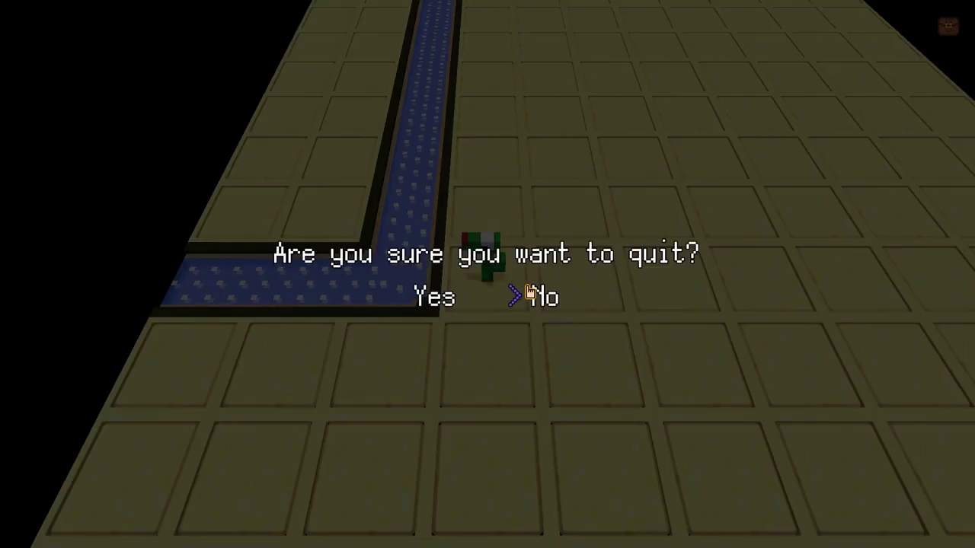
{"action": "left_click", "coordinate": [435, 301]}
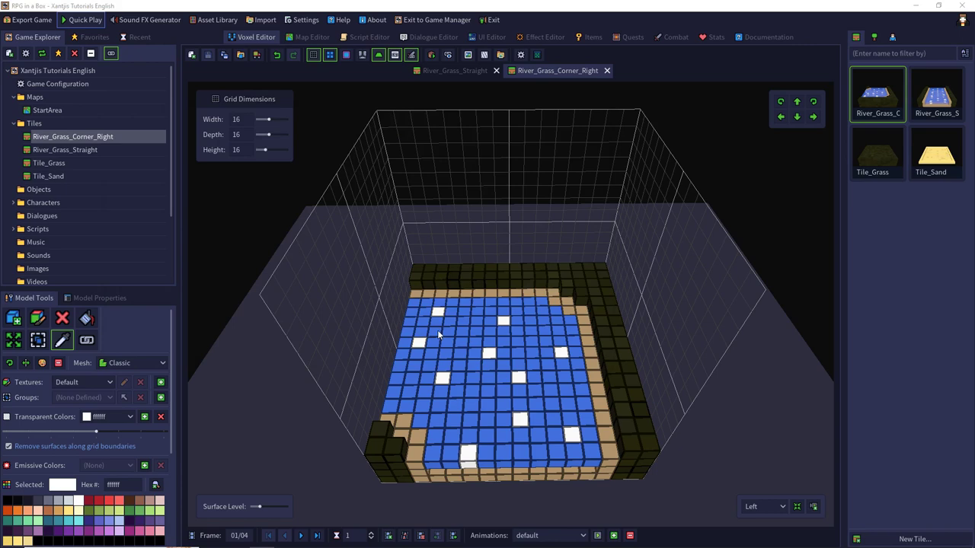
Save a copy of the River_Grass_Straight tile under the name Bridge_Grass.
{"action": "left_click", "coordinate": [947, 92]}
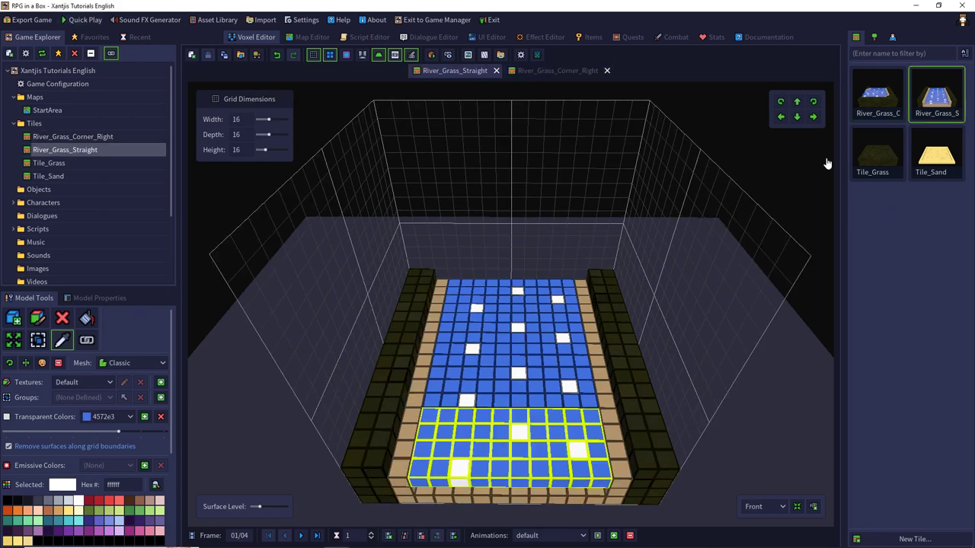
{"action": "left_click", "coordinate": [224, 55]}
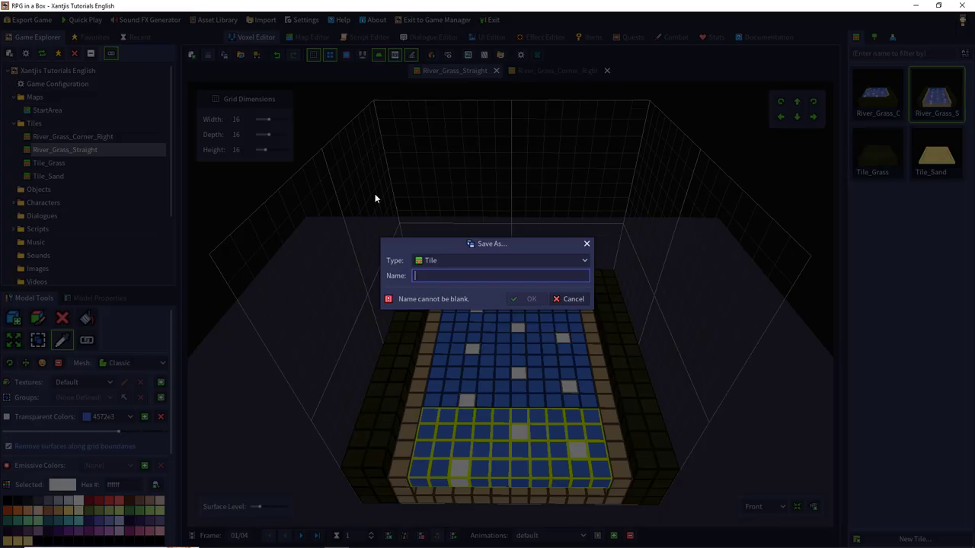
{"action": "type", "text": "Brig"}
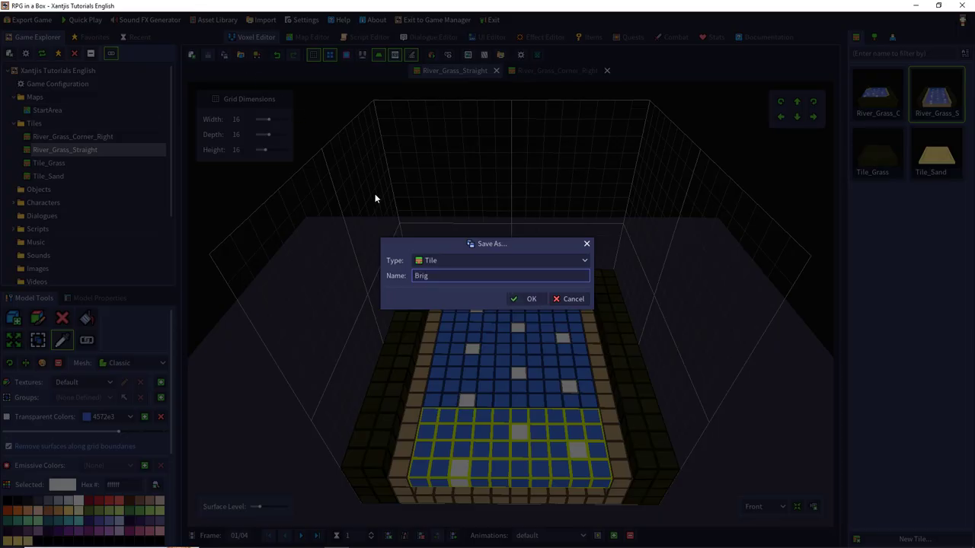
{"action": "type", "text": "de_"}
{"action": "type", "text": "Grass"}
{"action": "left_click", "coordinate": [528, 299]}
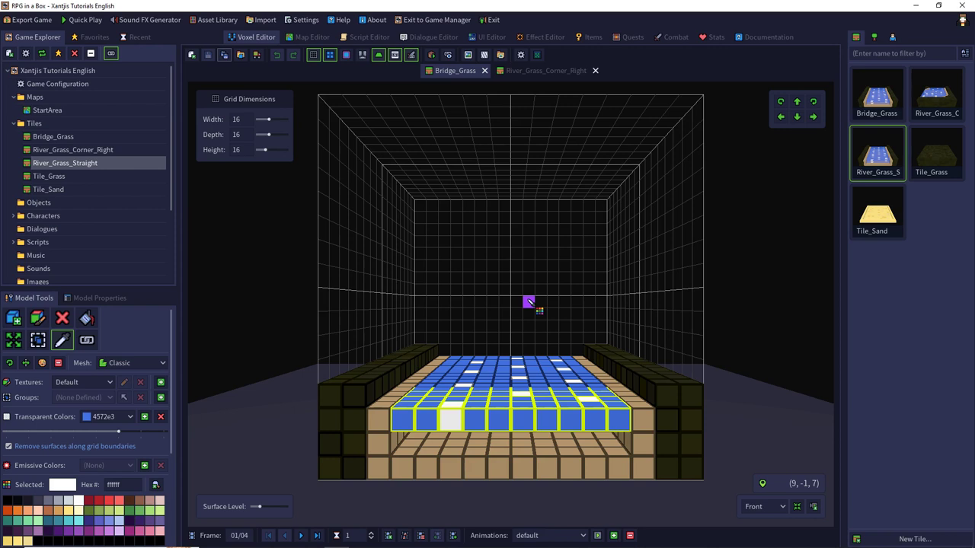
Add a 12-voxel-long row in grey a1a5b3 on top of the sand bank along each side of the river.
{"action": "left_click", "coordinate": [12, 318]}
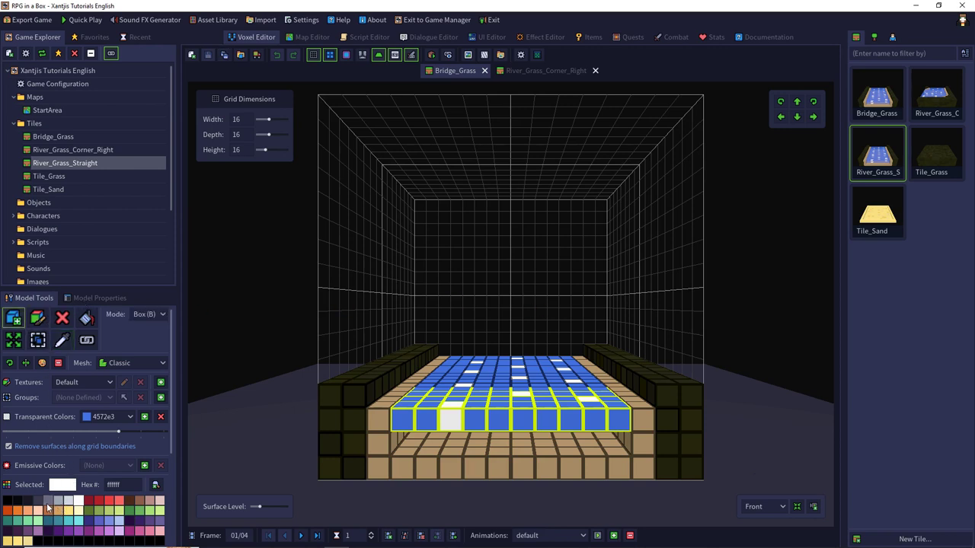
{"action": "left_click", "coordinate": [57, 502]}
{"action": "right_click_drag", "start_coordinate": [398, 224], "coordinate": [418, 304]}
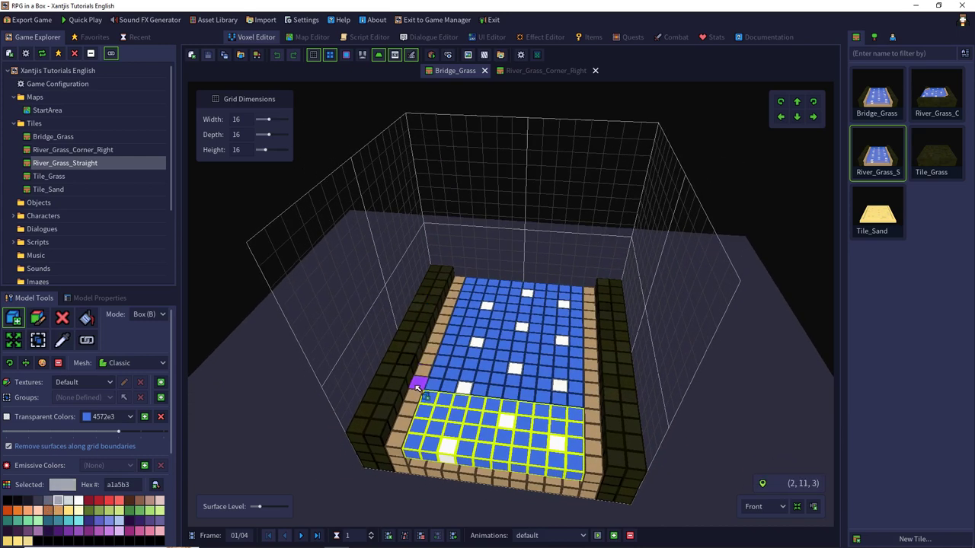
{"action": "left_click_drag", "start_coordinate": [410, 411], "coordinate": [455, 303]}
{"action": "left_click_drag", "start_coordinate": [591, 301], "coordinate": [592, 431]}
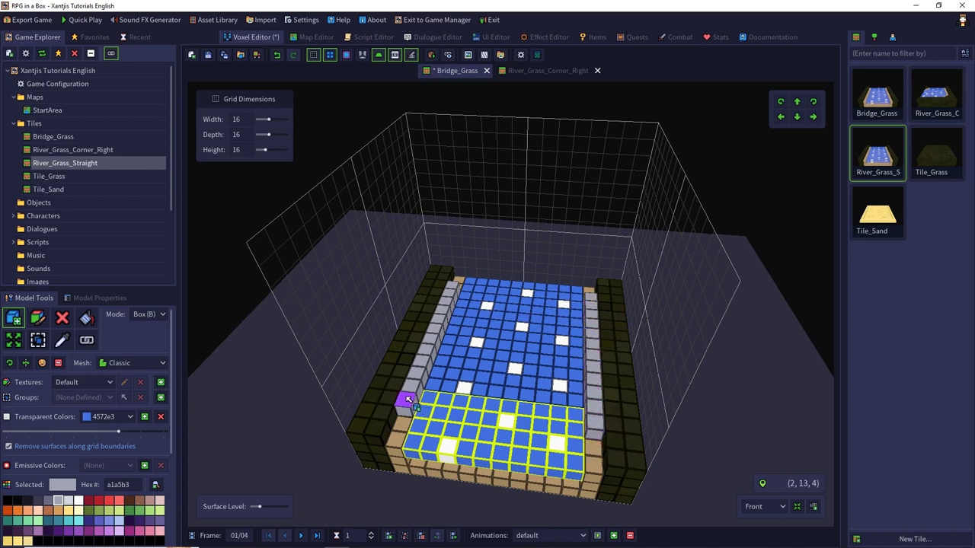
Extend the grey bridge ends outward over the grass banks on both sides with matching 12-voxel-long rows.
{"action": "right_click_drag", "start_coordinate": [409, 399], "coordinate": [407, 374]}
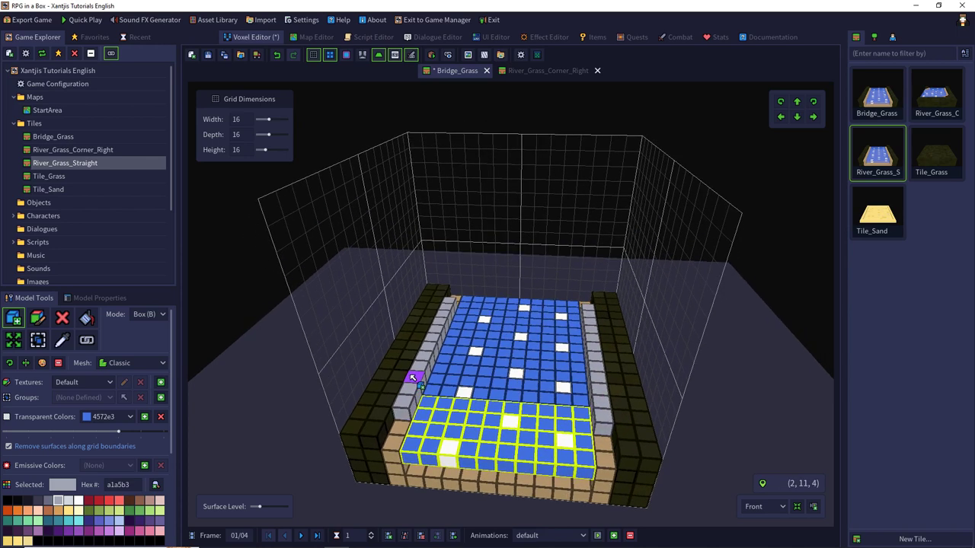
{"action": "left_click", "coordinate": [447, 304]}
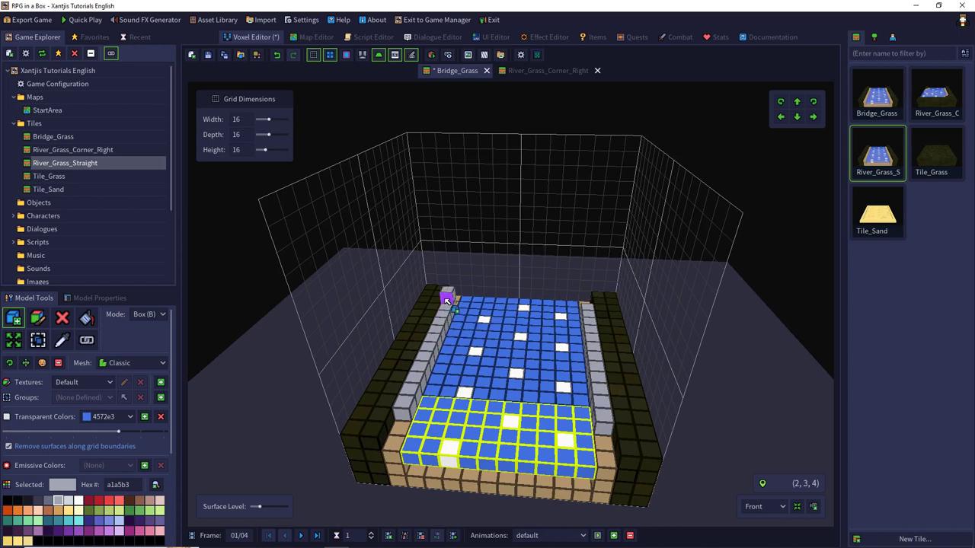
{"action": "left_click_drag", "start_coordinate": [449, 303], "coordinate": [407, 402]}
{"action": "right_click_drag", "start_coordinate": [408, 402], "coordinate": [403, 332]}
{"action": "left_click_drag", "start_coordinate": [404, 331], "coordinate": [429, 431]}
{"action": "right_click_drag", "start_coordinate": [429, 431], "coordinate": [564, 331]}
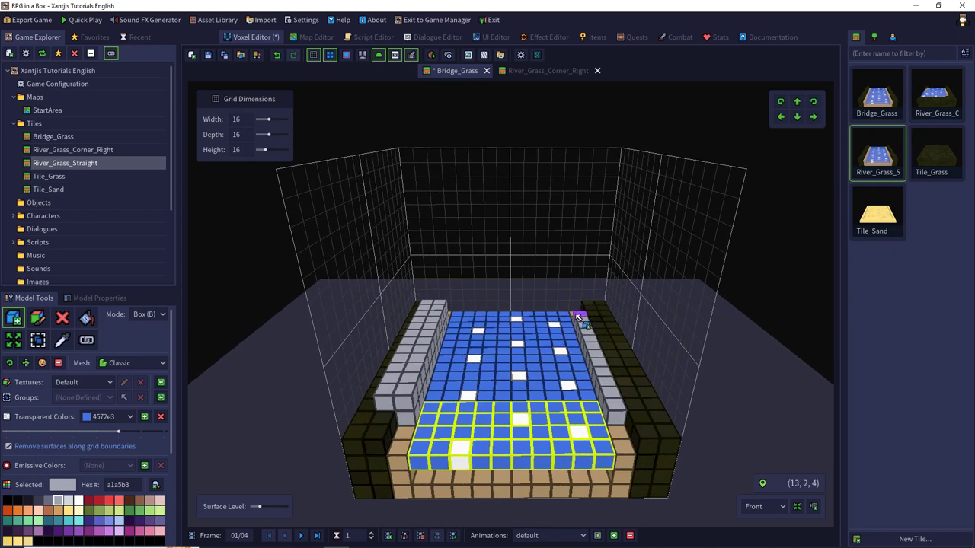
{"action": "left_click_drag", "start_coordinate": [587, 329], "coordinate": [633, 405]}
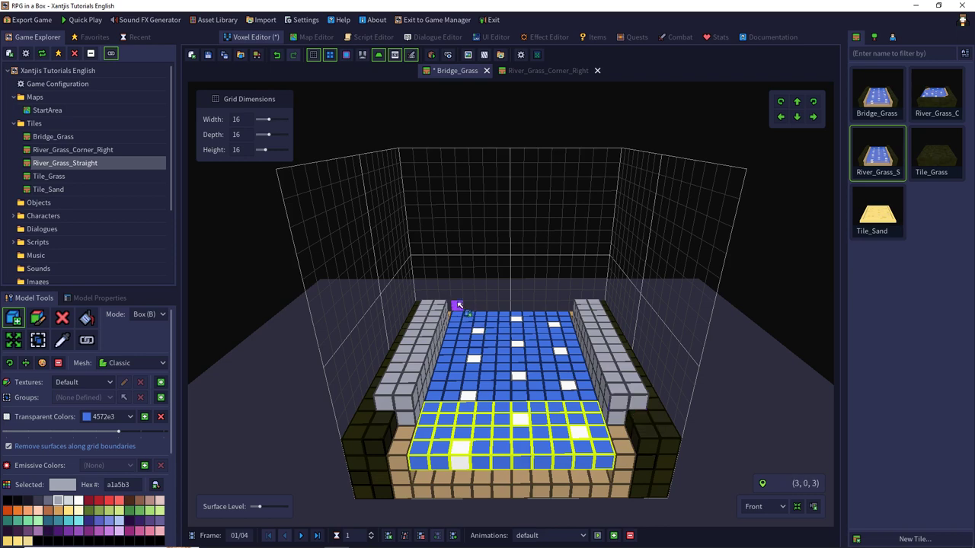
Widen both grey bridge ends inward over the water with additional 12-voxel-long rows.
{"action": "left_click_drag", "start_coordinate": [448, 312], "coordinate": [436, 418]}
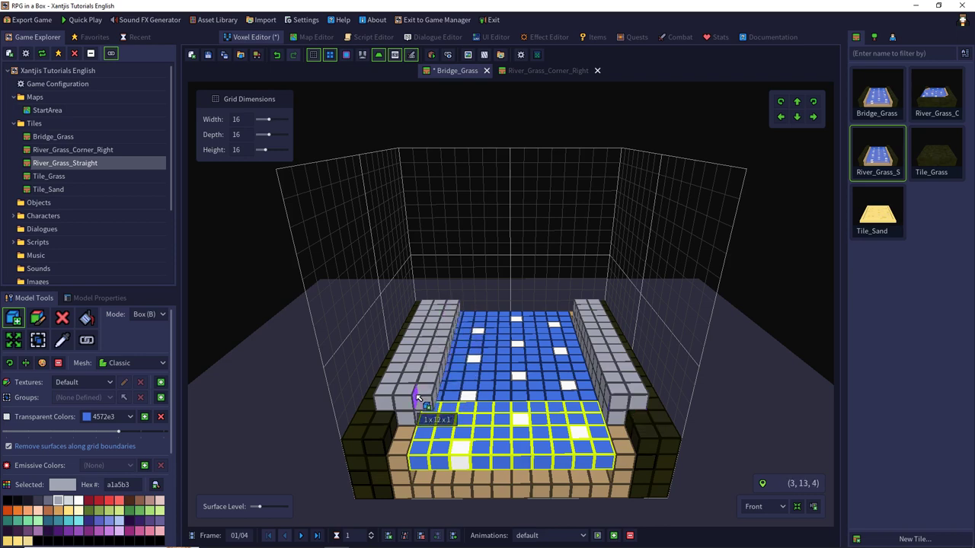
{"action": "right_click_drag", "start_coordinate": [576, 310], "coordinate": [561, 313]}
{"action": "left_click_drag", "start_coordinate": [562, 312], "coordinate": [623, 374]}
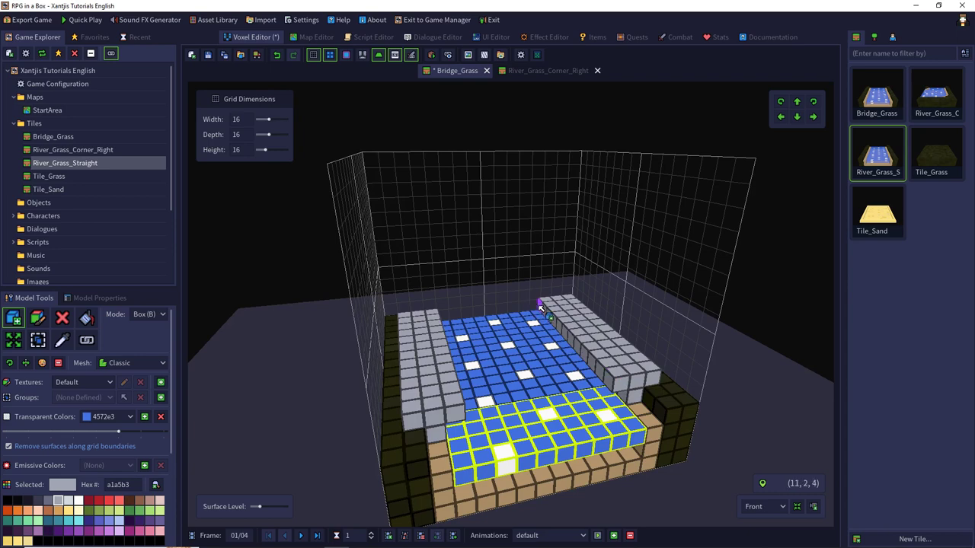
{"action": "left_click_drag", "start_coordinate": [542, 309], "coordinate": [626, 385]}
{"action": "right_click_drag", "start_coordinate": [626, 385], "coordinate": [440, 338]}
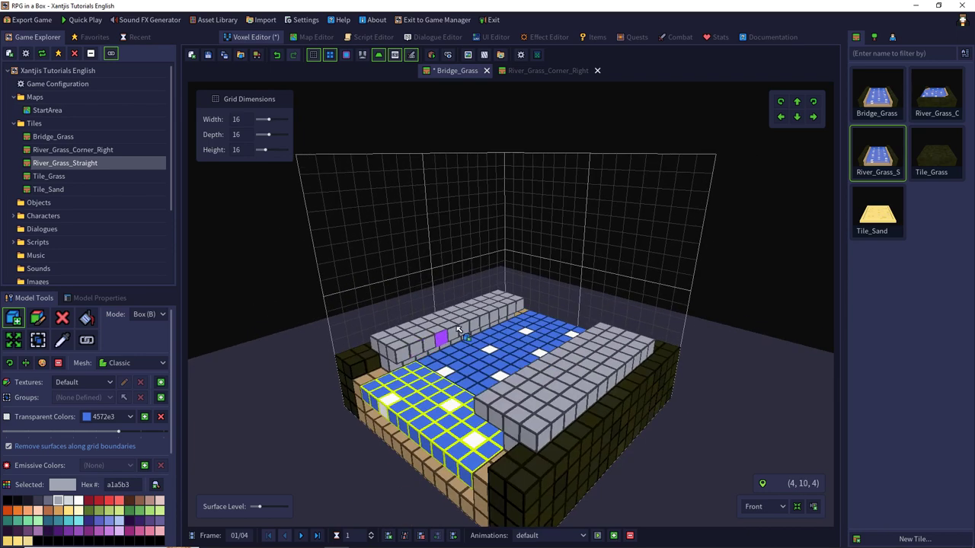
{"action": "left_click_drag", "start_coordinate": [515, 307], "coordinate": [411, 354]}
{"action": "right_click_drag", "start_coordinate": [412, 354], "coordinate": [524, 318]}
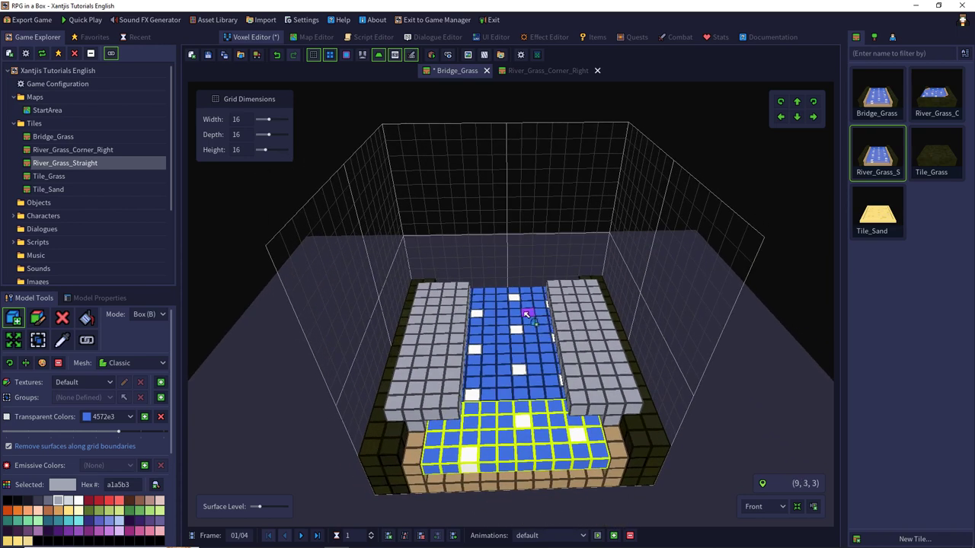
Build a raised grey step along the inner edge of the left bridge end, trimming it to a single row.
{"action": "mouse_move", "coordinate": [474, 284]}
{"action": "left_mouse_down"}
{"action": "mouse_move", "coordinate": [464, 278]}
{"action": "mouse_move", "coordinate": [449, 402]}
{"action": "left_mouse_up"}
{"action": "right_click_drag", "start_coordinate": [495, 358], "coordinate": [512, 299]}
{"action": "mouse_move", "coordinate": [509, 291]}
{"action": "left_mouse_down"}
{"action": "mouse_move", "coordinate": [457, 308]}
{"action": "mouse_move", "coordinate": [427, 358]}
{"action": "mouse_move", "coordinate": [417, 354]}
{"action": "left_mouse_up"}
{"action": "right_click_drag", "start_coordinate": [418, 354], "coordinate": [326, 279]}
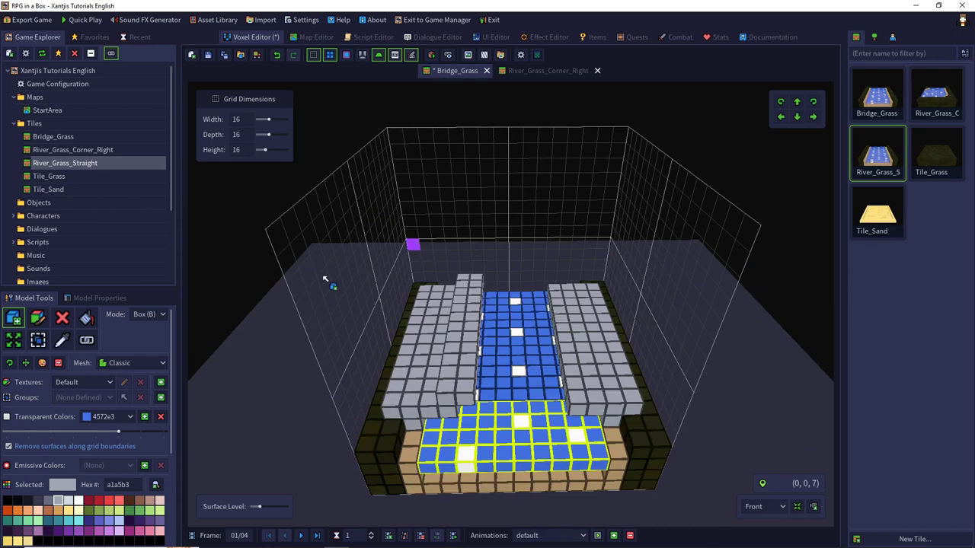
{"action": "left_click", "coordinate": [61, 317]}
{"action": "mouse_move", "coordinate": [463, 279]}
{"action": "left_mouse_down"}
{"action": "mouse_move", "coordinate": [463, 392]}
{"action": "mouse_move", "coordinate": [452, 389]}
{"action": "left_mouse_up"}
{"action": "right_click_drag", "start_coordinate": [451, 388], "coordinate": [206, 315]}
Extend the raised grey step face by face across the water until it meets the right bridge end.
{"action": "left_click", "coordinate": [149, 314]}
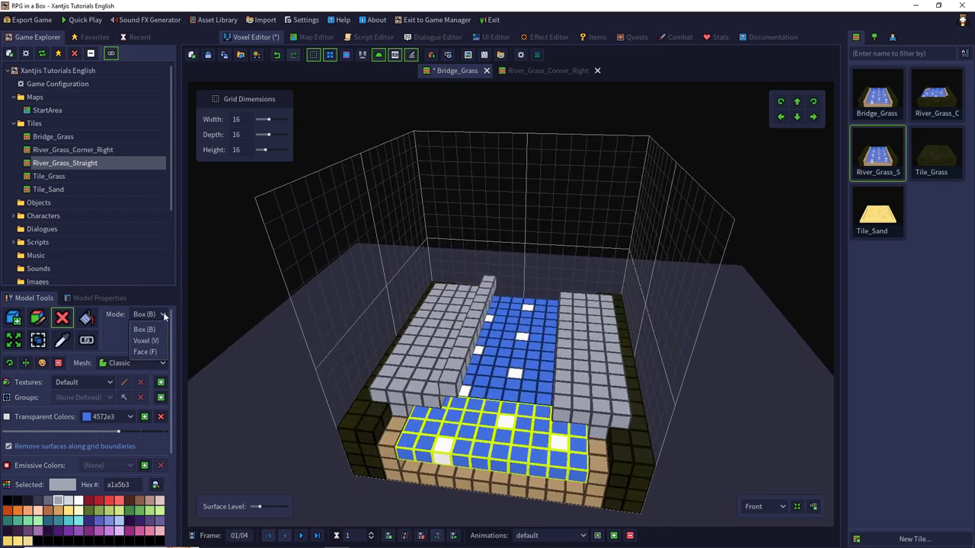
{"action": "left_click", "coordinate": [148, 352]}
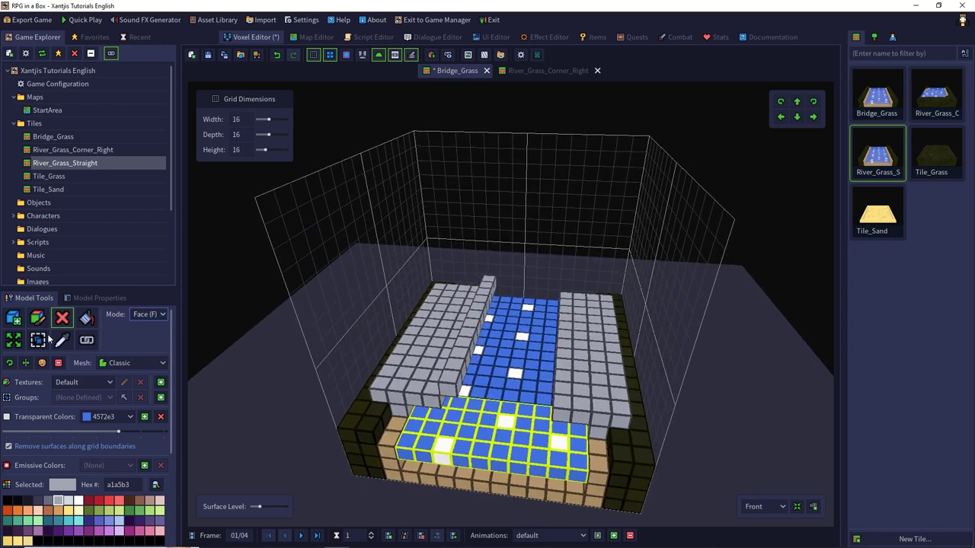
{"action": "left_click", "coordinate": [13, 318]}
{"action": "right_click_drag", "start_coordinate": [396, 358], "coordinate": [480, 329]}
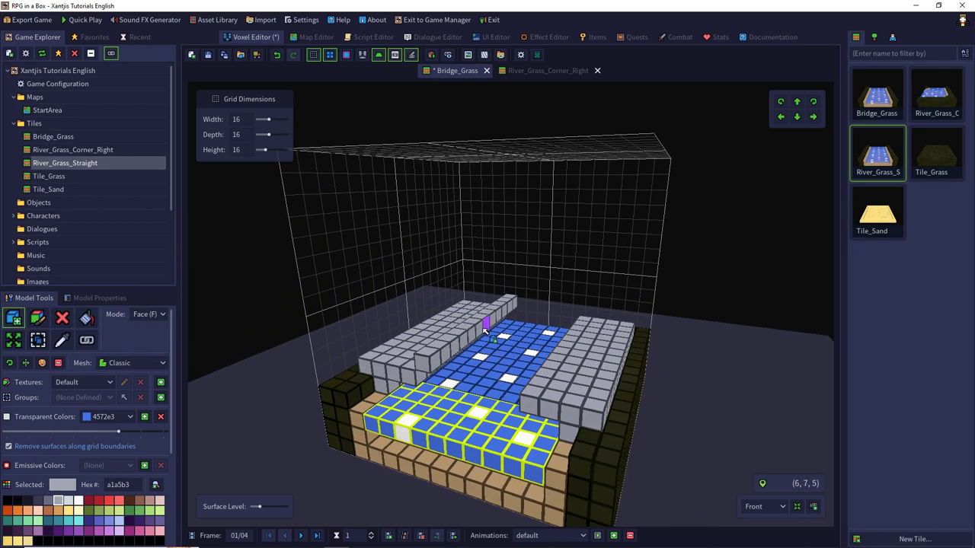
{"action": "left_click", "coordinate": [483, 329]}
{"action": "left_click", "coordinate": [496, 335]}
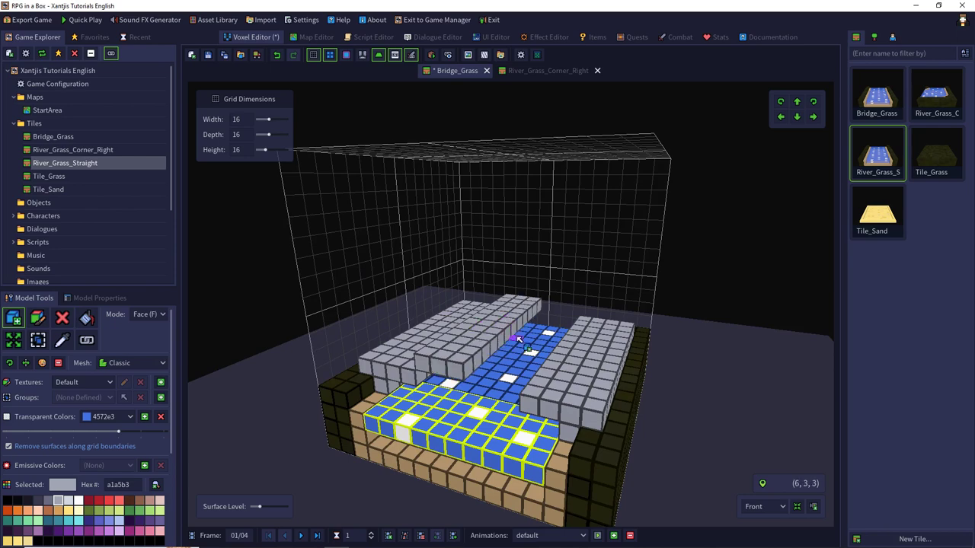
{"action": "left_click", "coordinate": [513, 339]}
{"action": "left_click", "coordinate": [524, 343]}
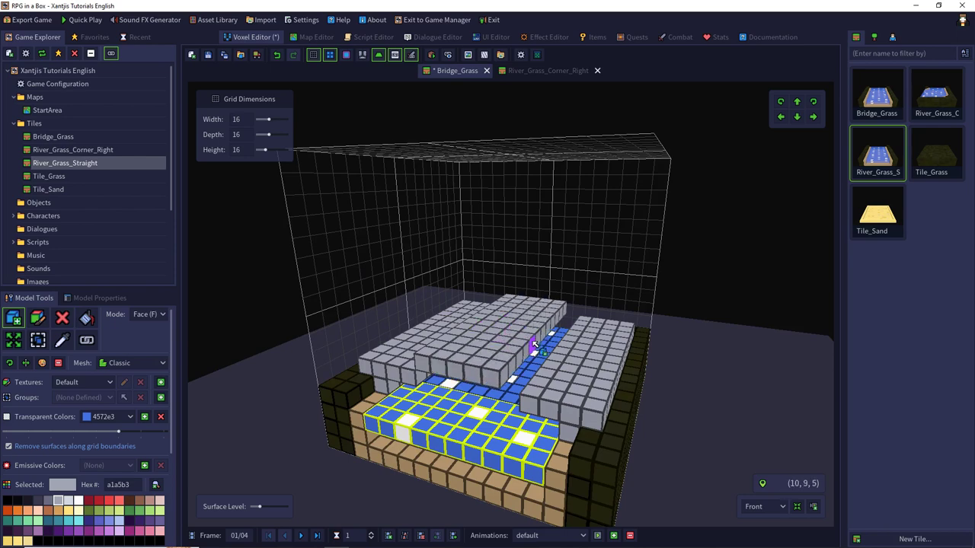
{"action": "left_click", "coordinate": [535, 347]}
{"action": "right_click_drag", "start_coordinate": [492, 314], "coordinate": [507, 339]}
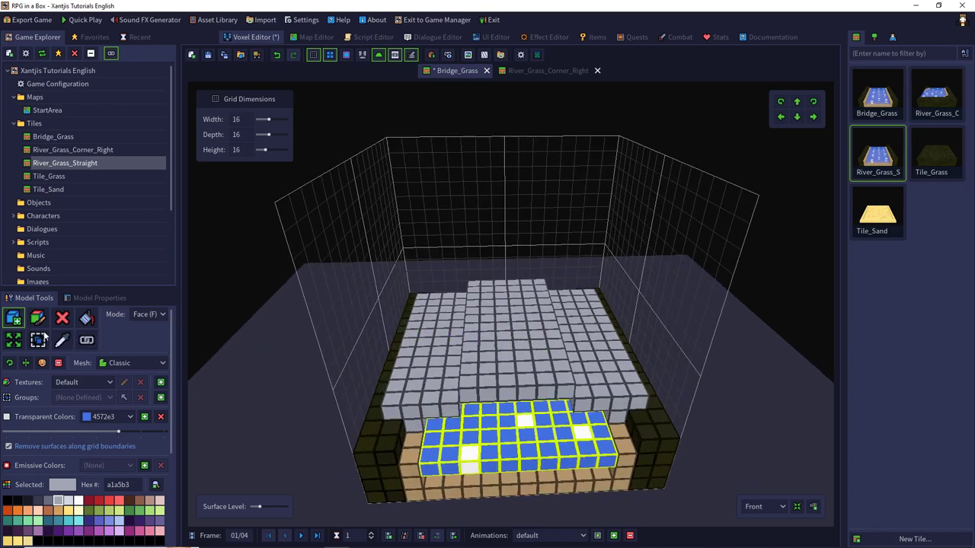
Build a two-voxel-high grey railing along the front edge of the bridge, following the raised middle section.
{"action": "left_click", "coordinate": [149, 314]}
{"action": "left_click", "coordinate": [144, 341]}
{"action": "left_click", "coordinate": [390, 404]}
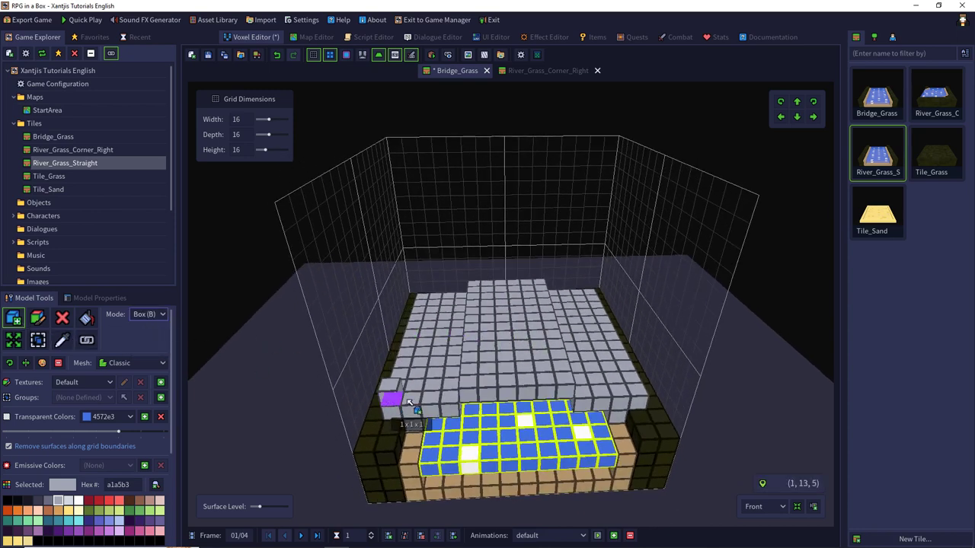
{"action": "left_click_drag", "start_coordinate": [395, 388], "coordinate": [505, 364]}
{"action": "left_click_drag", "start_coordinate": [633, 387], "coordinate": [572, 354]}
Build a matching two-voxel-high grey railing along the opposite edge of the bridge.
{"action": "key", "text": "q"}
{"action": "key", "text": "q"}
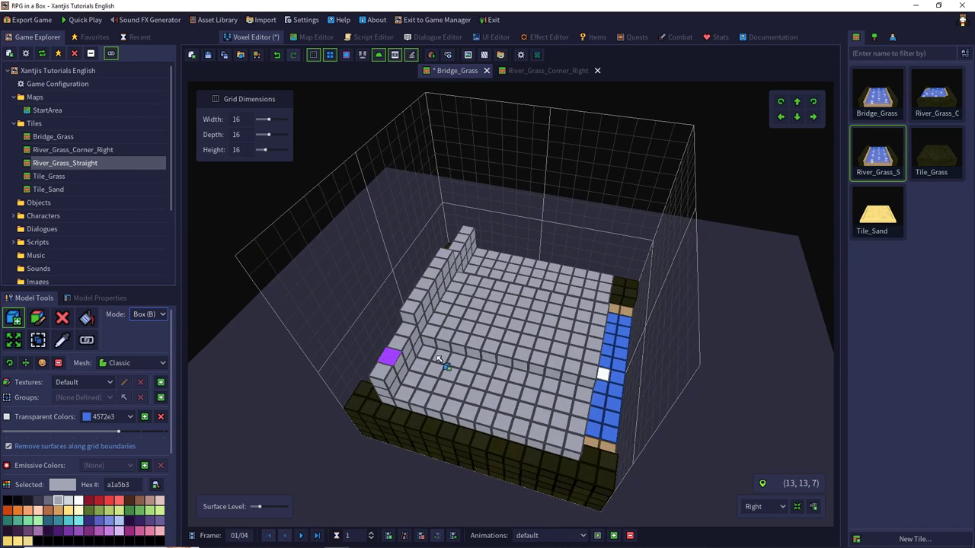
{"action": "left_click_drag", "start_coordinate": [634, 392], "coordinate": [581, 393]}
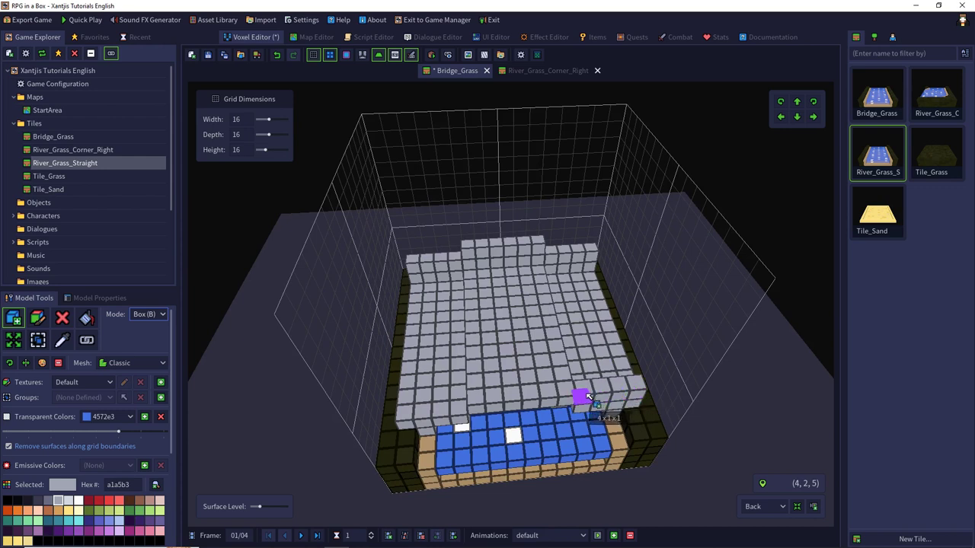
{"action": "left_click_drag", "start_coordinate": [412, 414], "coordinate": [635, 386]}
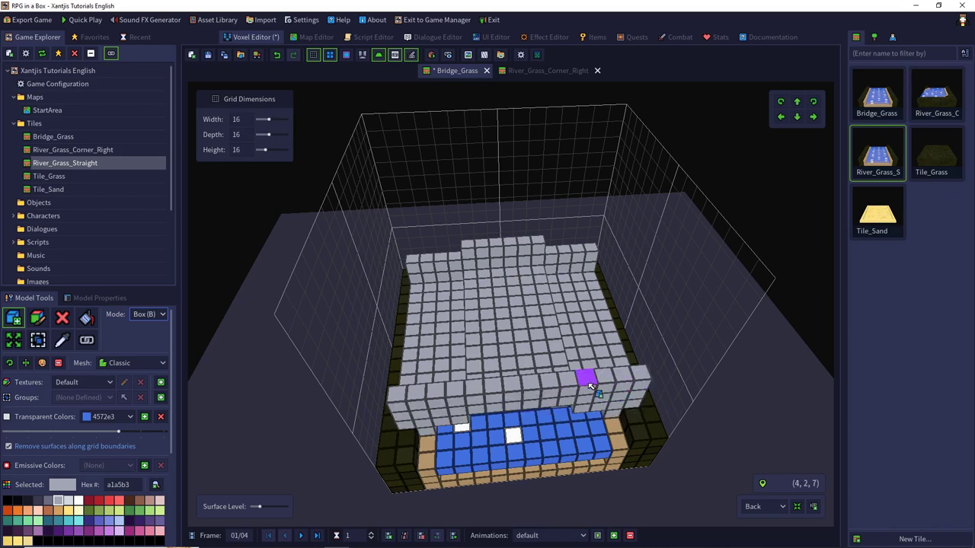
{"action": "right_click_drag", "start_coordinate": [492, 336], "coordinate": [544, 308]}
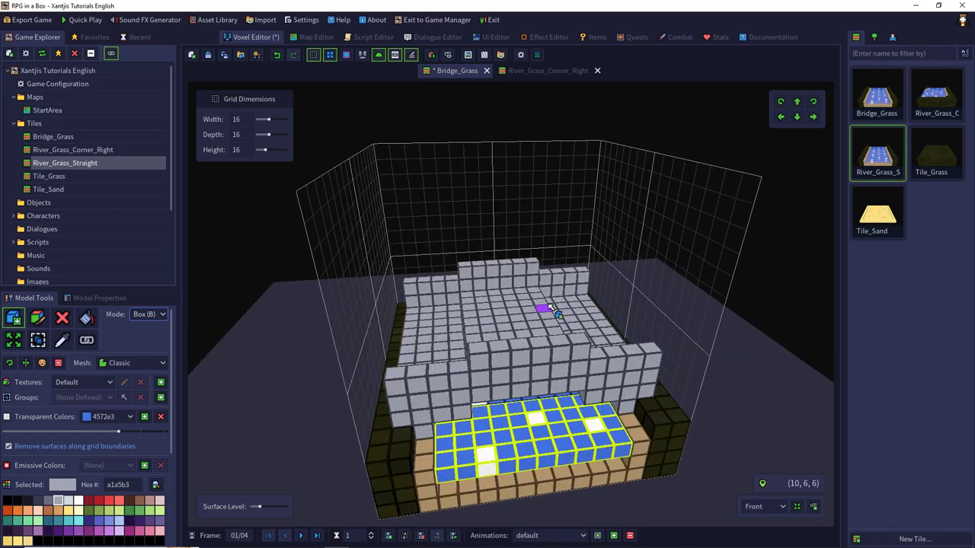
Select all grey bridge voxels, including both railings, and copy the selection.
{"action": "left_click", "coordinate": [38, 340]}
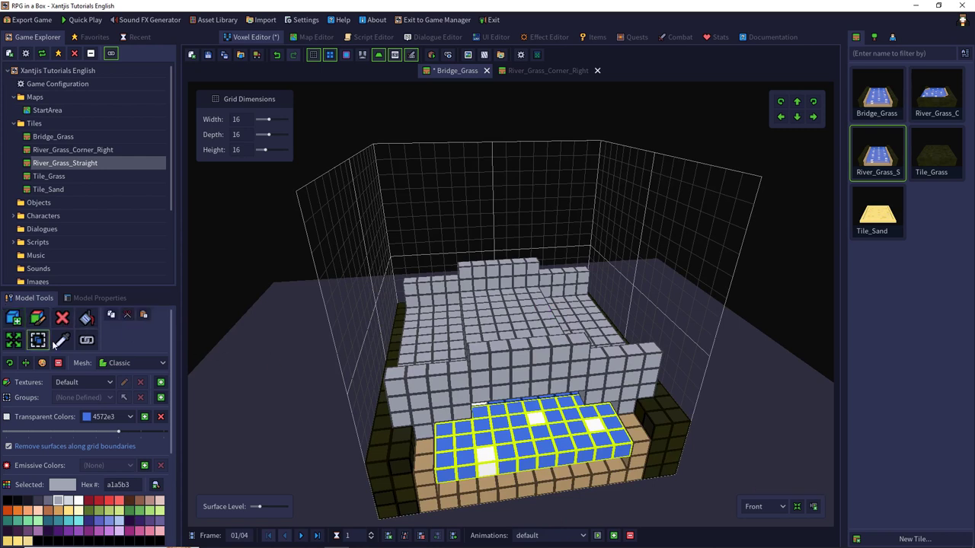
{"action": "left_click_drag", "start_coordinate": [425, 427], "coordinate": [534, 266]}
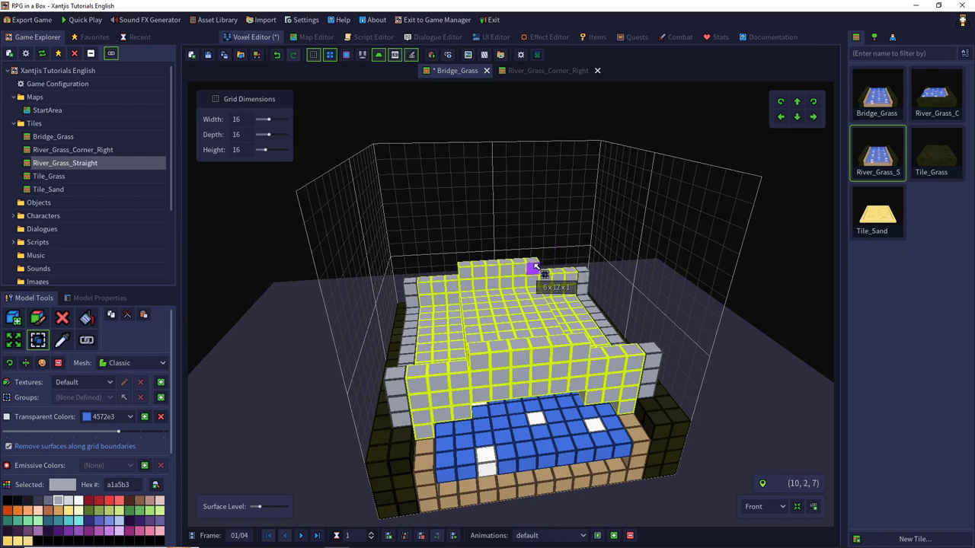
{"action": "left_click_drag", "start_coordinate": [399, 422], "coordinate": [409, 285]}
{"action": "left_click_drag", "start_coordinate": [651, 396], "coordinate": [583, 279]}
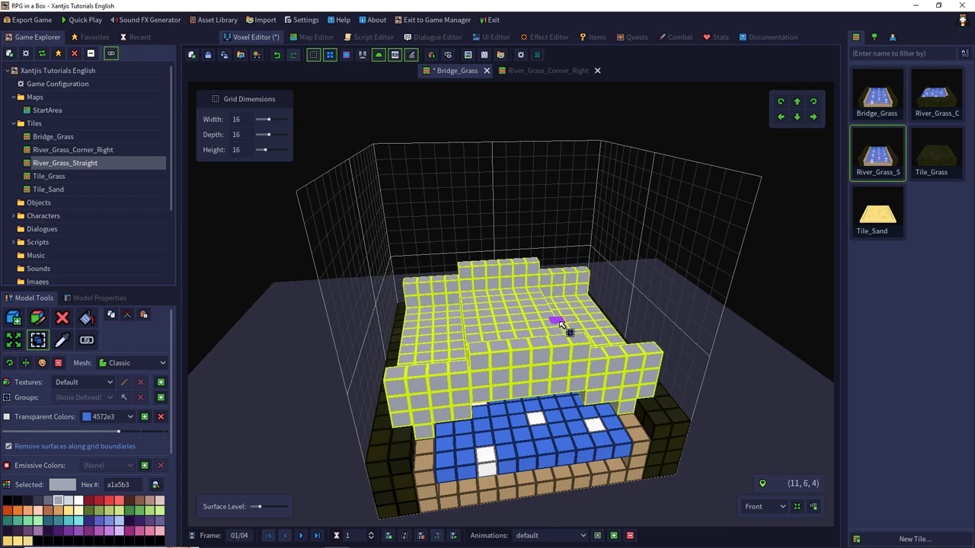
{"action": "key", "text": "ctrl+c"}
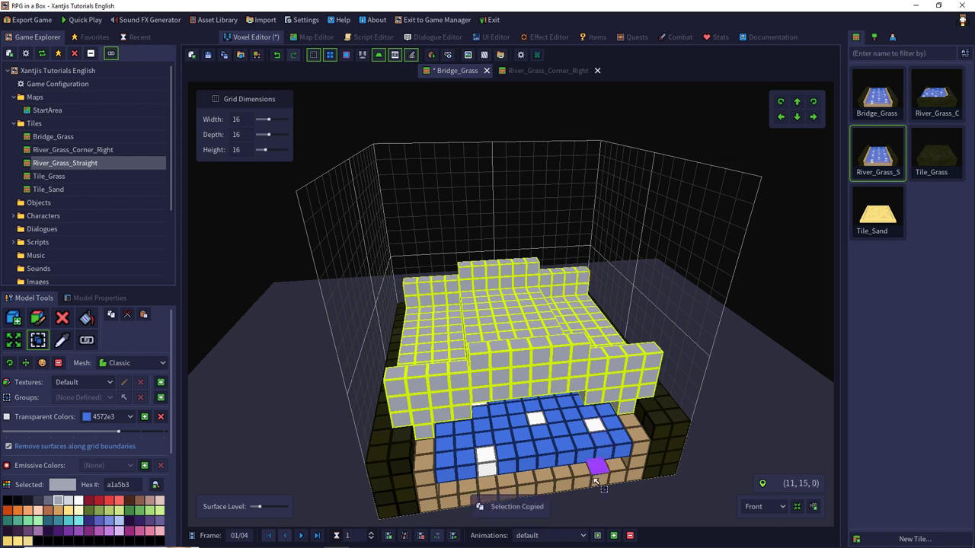
Paste the copied bridge at its original position in animation frames 2, 3 and 4 and save the tile.
{"action": "left_click", "coordinate": [301, 536]}
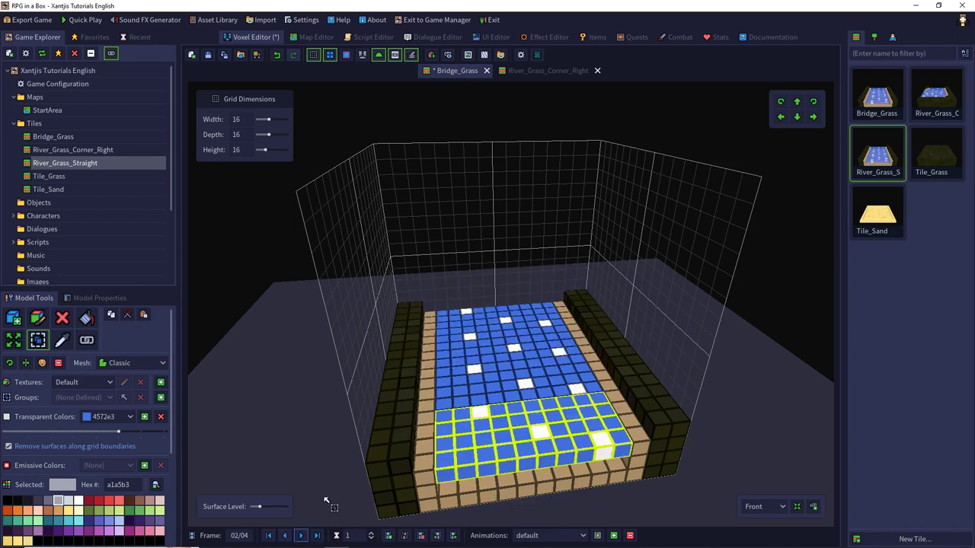
{"action": "key", "text": "ctrl+v"}
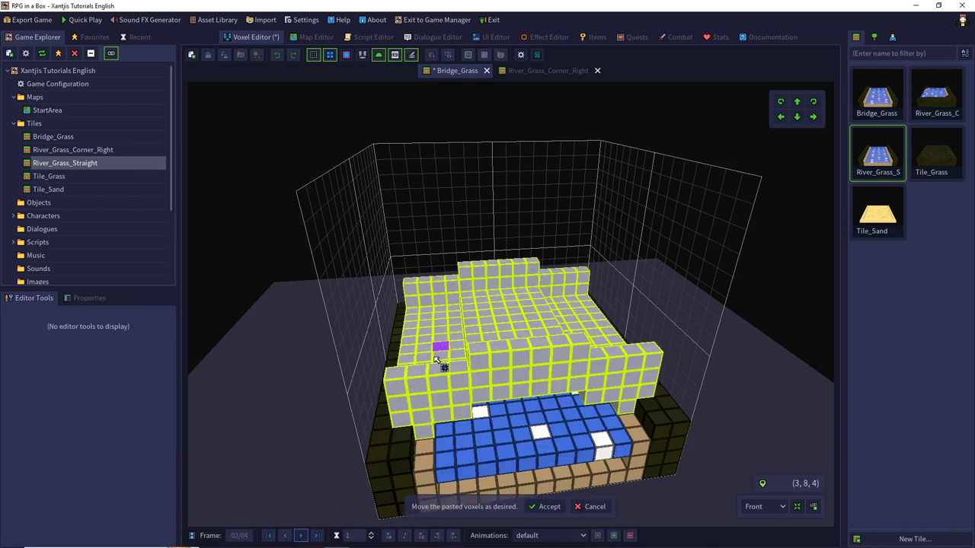
{"action": "left_click", "coordinate": [545, 506]}
{"action": "key", "text": "ctrl+v"}
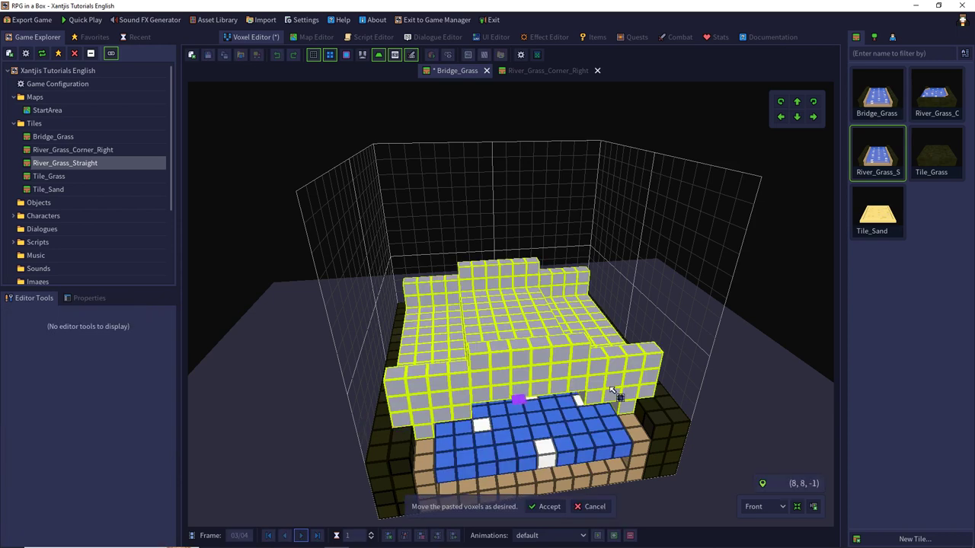
{"action": "left_click", "coordinate": [549, 510]}
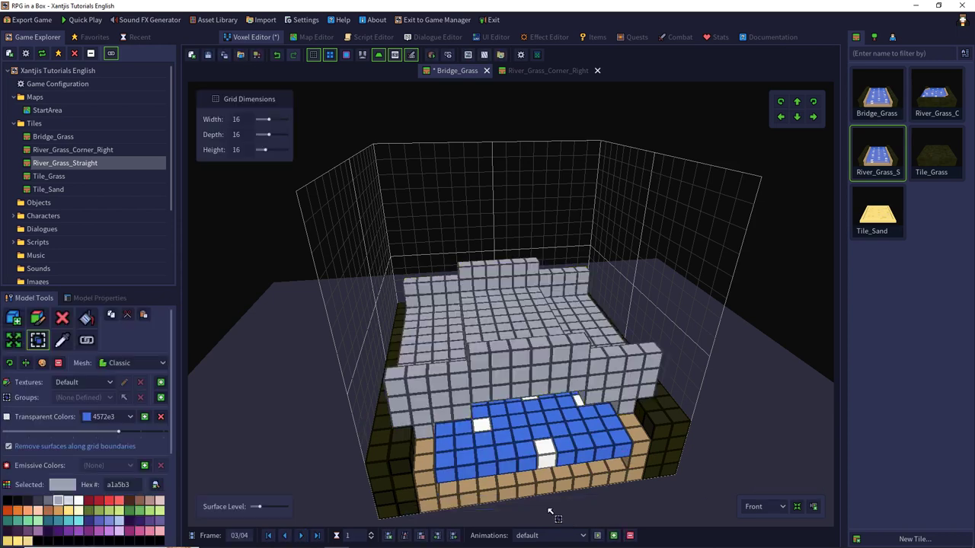
{"action": "left_click", "coordinate": [316, 535]}
{"action": "key", "text": "ctrl+v"}
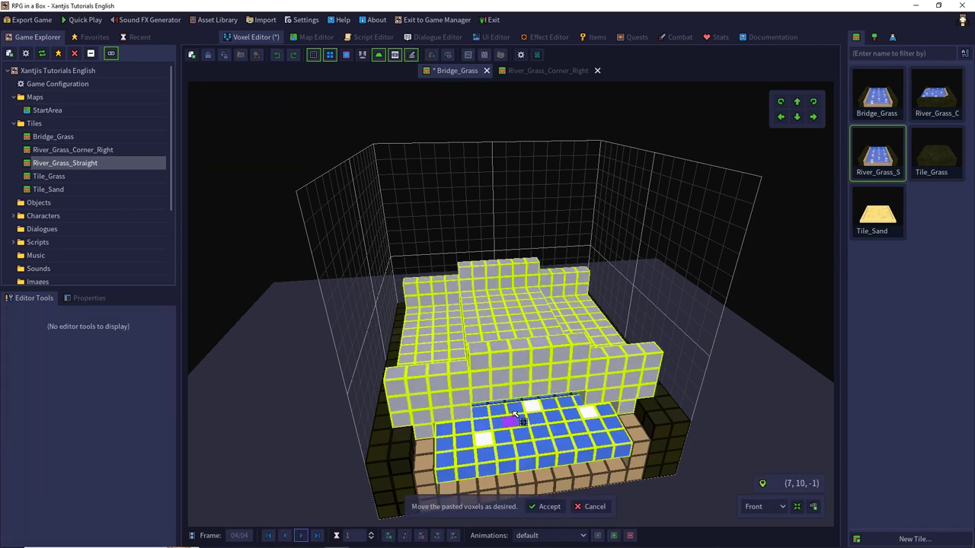
{"action": "left_click", "coordinate": [546, 507]}
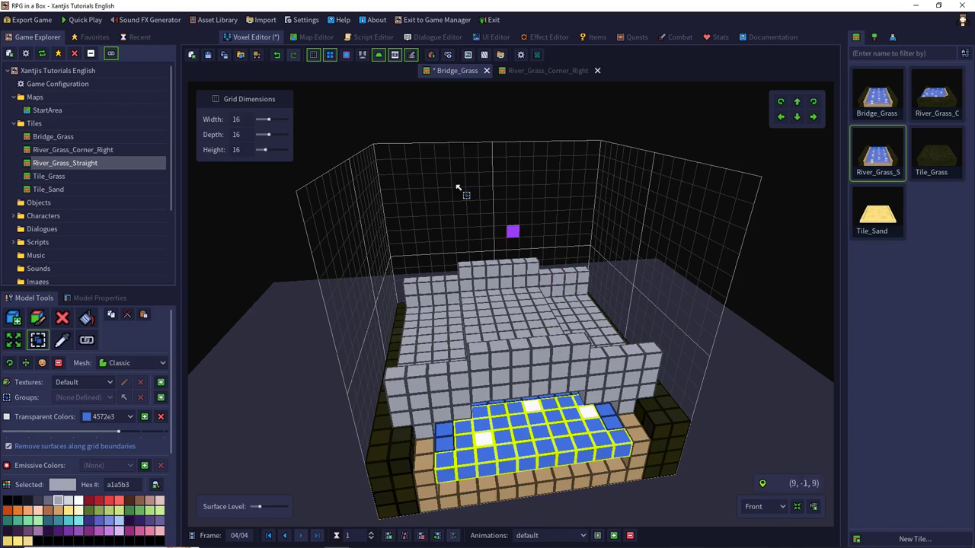
{"action": "left_click", "coordinate": [208, 56]}
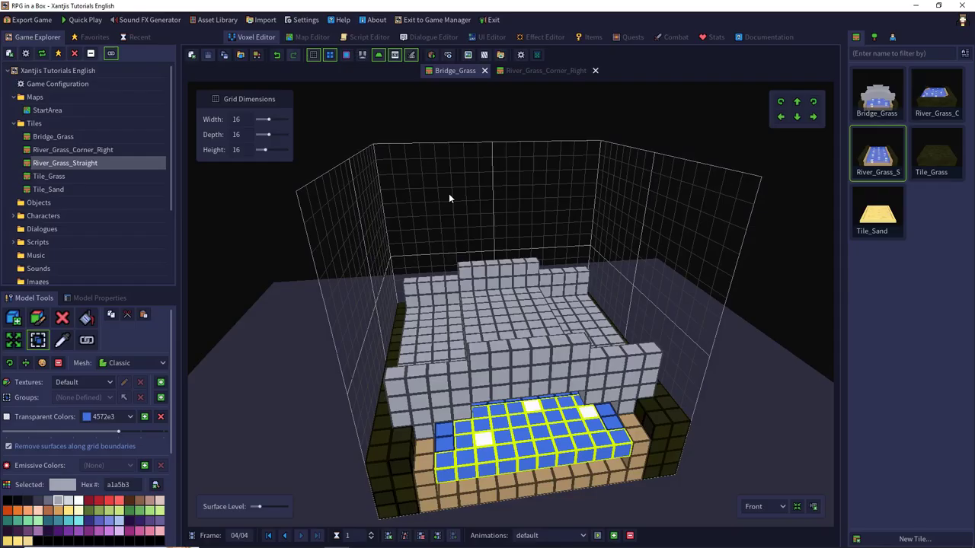
Turn on Passable for the Bridge_Grass tile and save it.
{"action": "left_click", "coordinate": [99, 297]}
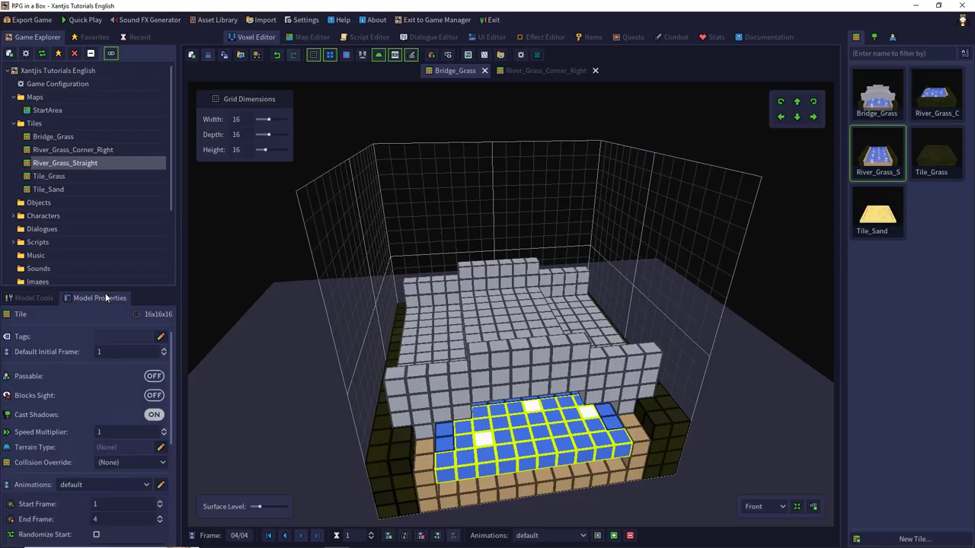
{"action": "left_click", "coordinate": [157, 375]}
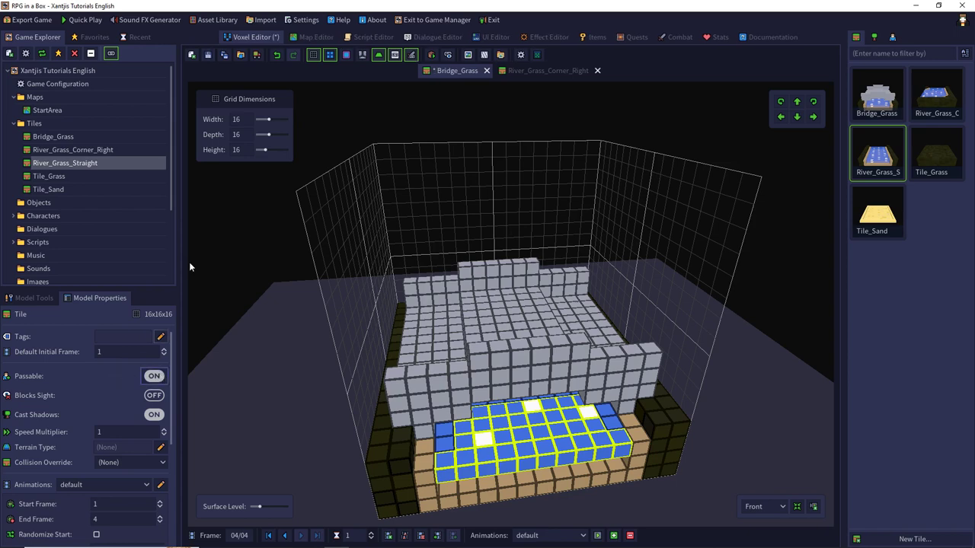
{"action": "left_click", "coordinate": [210, 55]}
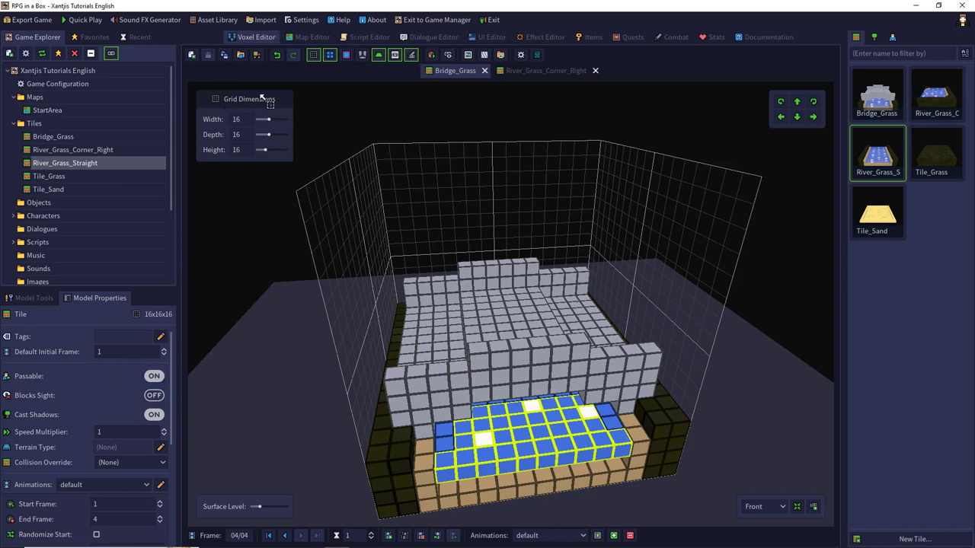
Place the Bridge_Grass tile over the straight river tile at (-3, -1, 0) in StartArea and save the map.
{"action": "left_click", "coordinate": [307, 38]}
{"action": "left_click", "coordinate": [877, 93]}
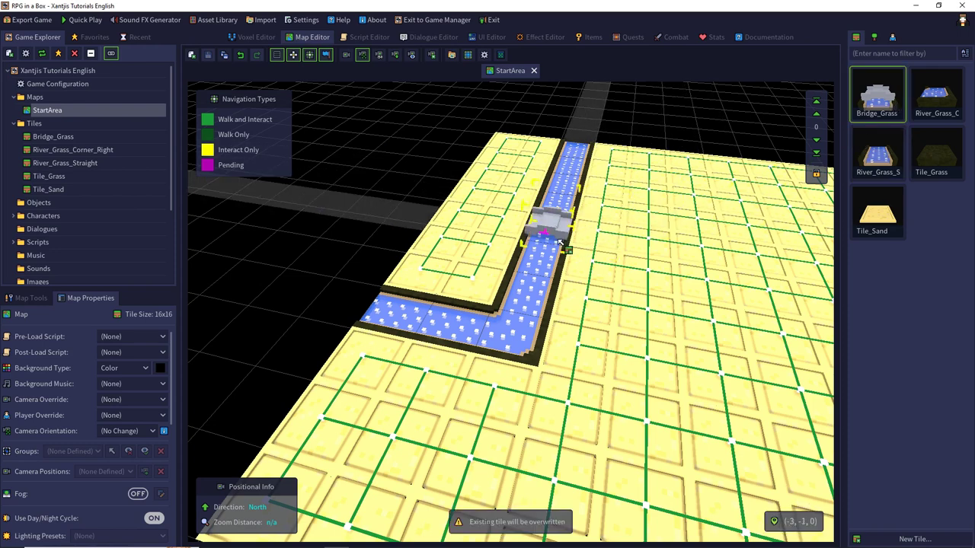
{"action": "left_click", "coordinate": [560, 242]}
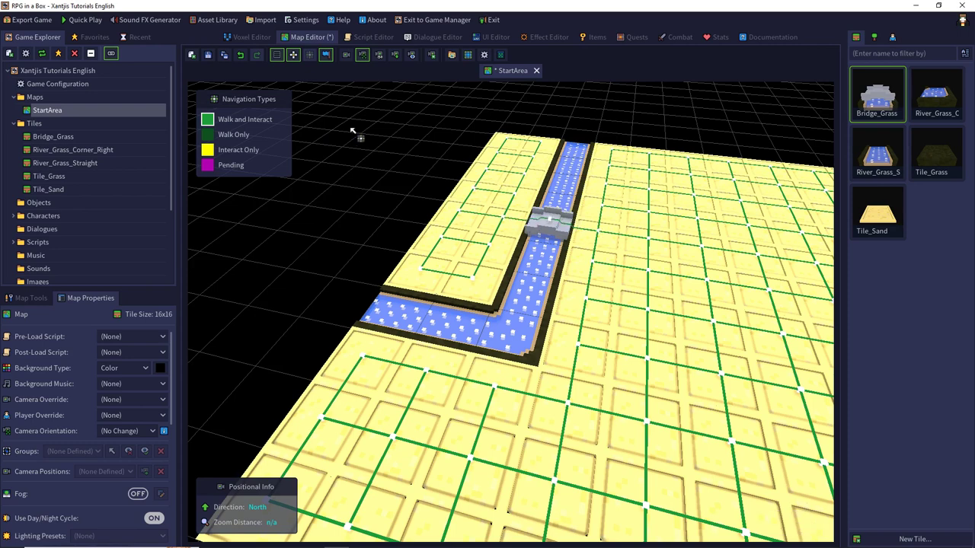
{"action": "left_click", "coordinate": [208, 57]}
Launch a quick play test of the project and start a new game.
{"action": "left_click", "coordinate": [83, 19]}
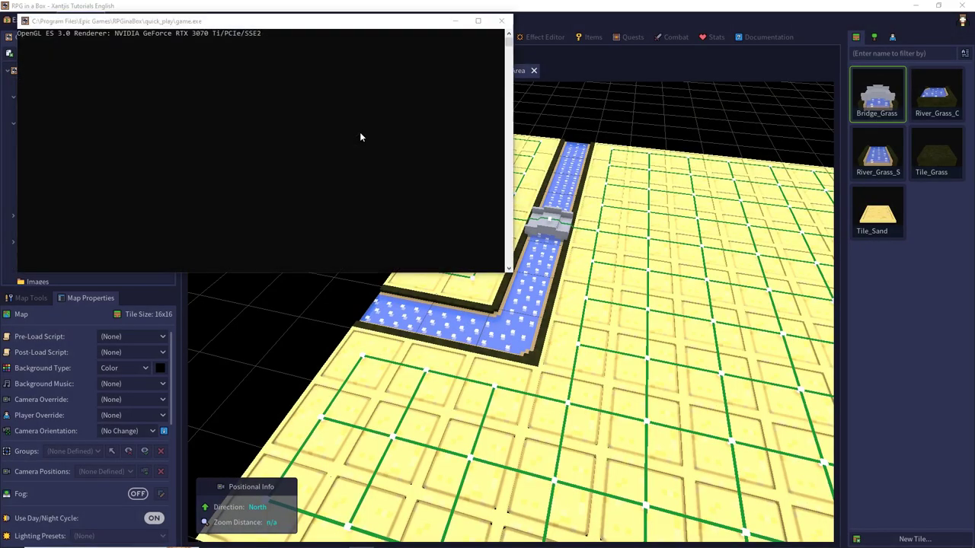
{"action": "key", "text": "Up"}
{"action": "key", "text": "Down"}
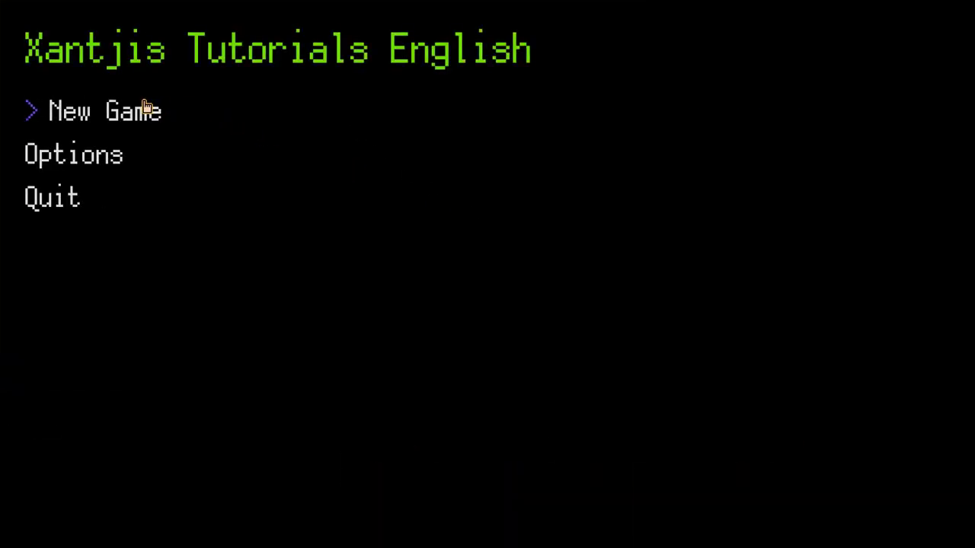
{"action": "key", "text": "Return"}
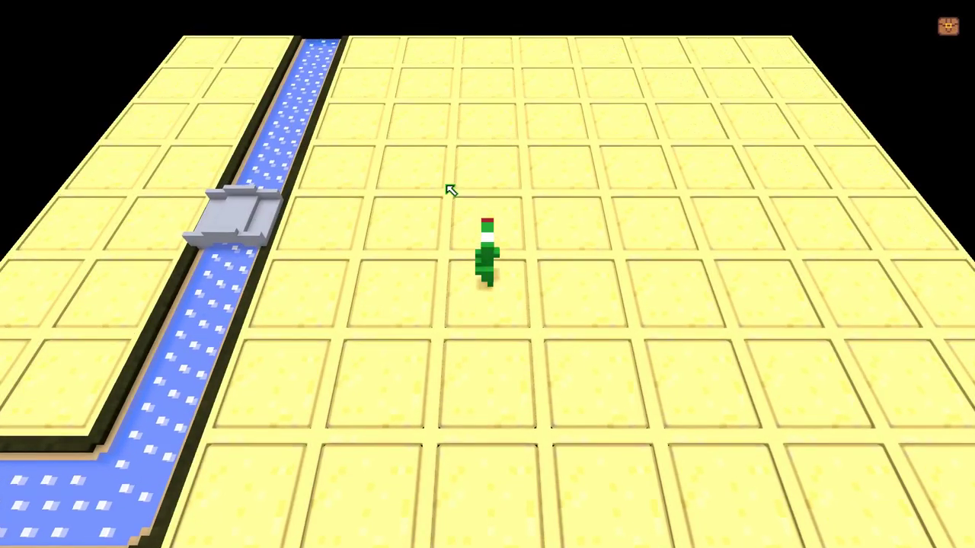
Walk the character onto the bridge and back, and rotate the camera to examine the river and bridge.
{"action": "key", "text": "Left"}
{"action": "key", "text": "Left"}
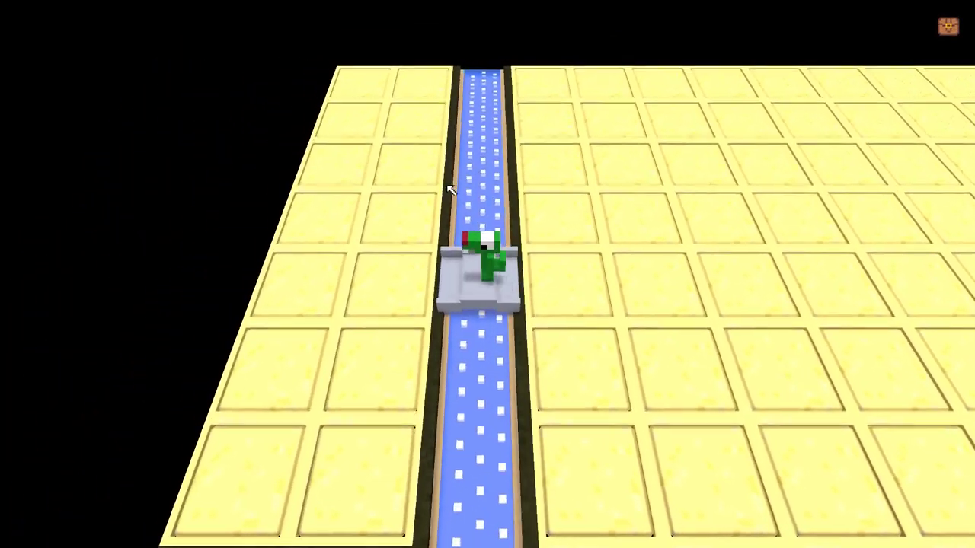
{"action": "key", "text": "Right"}
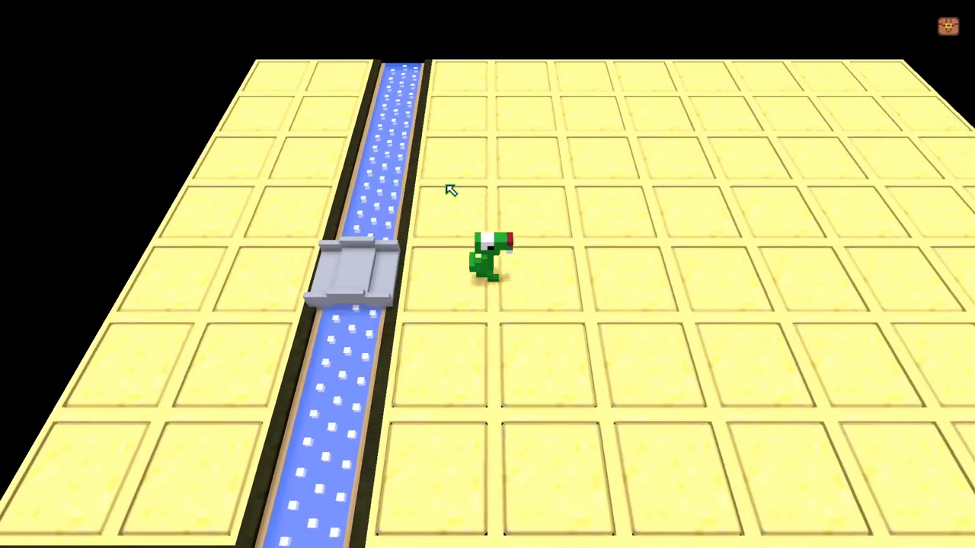
{"action": "key", "text": "Down"}
{"action": "left_click_drag", "start_coordinate": [550, 213], "coordinate": [488, 167]}
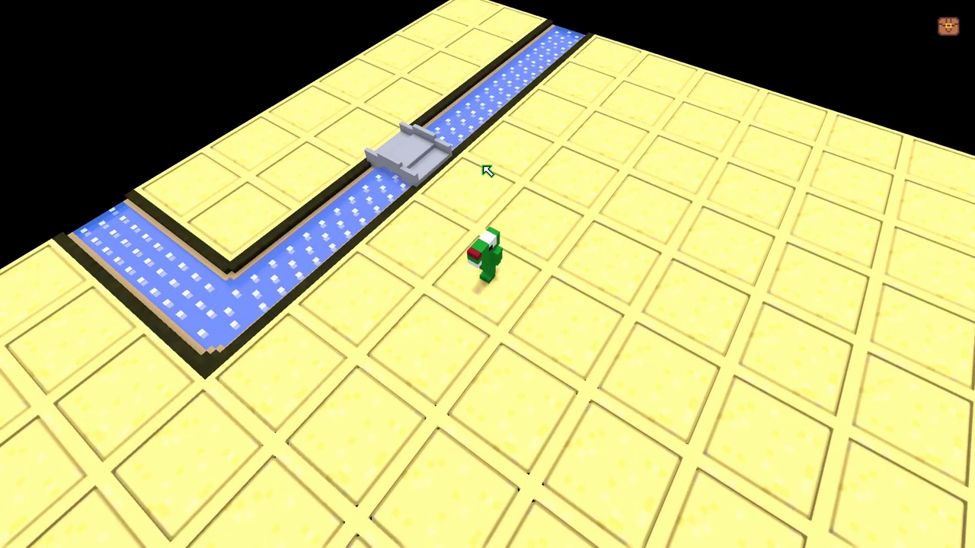
Quit the test game and return to the map.
{"action": "key", "text": "Escape"}
{"action": "left_click", "coordinate": [80, 190]}
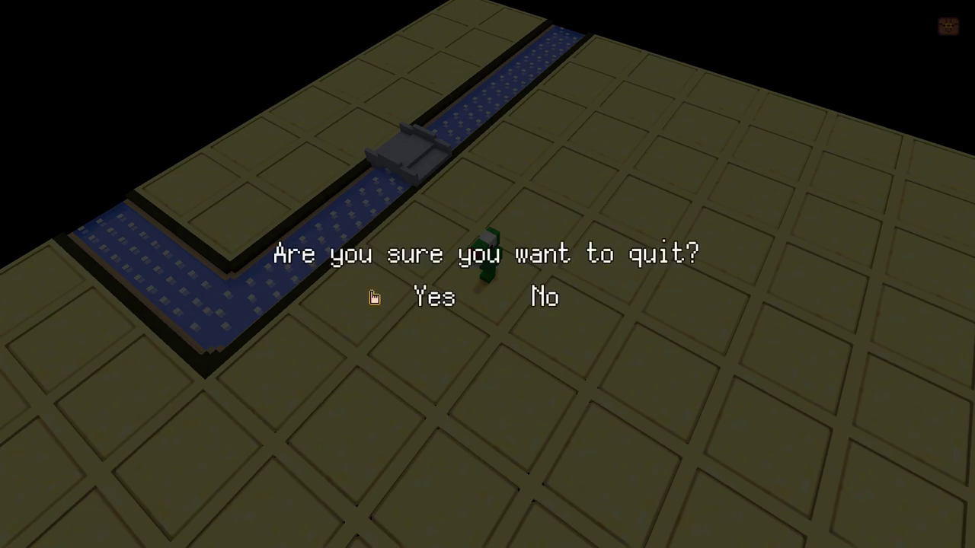
{"action": "left_click", "coordinate": [442, 299]}
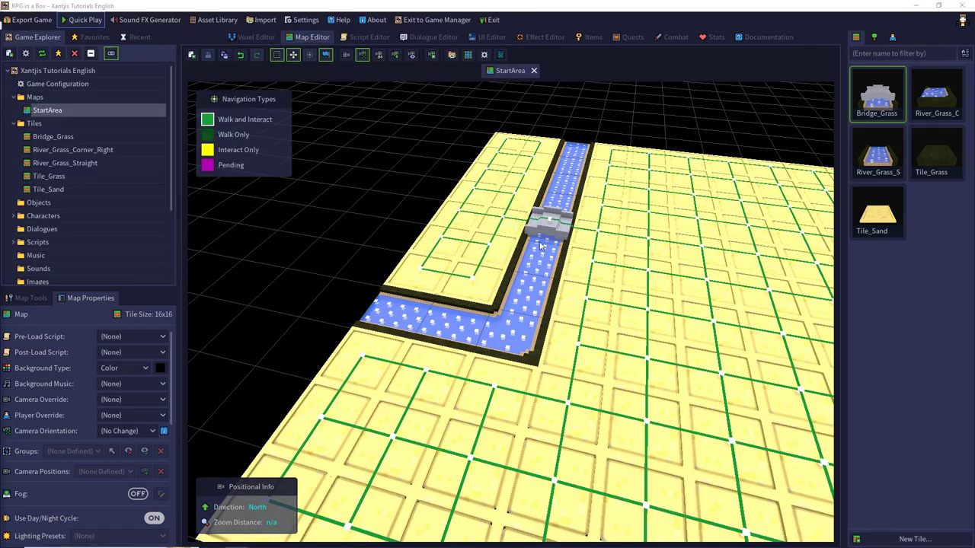